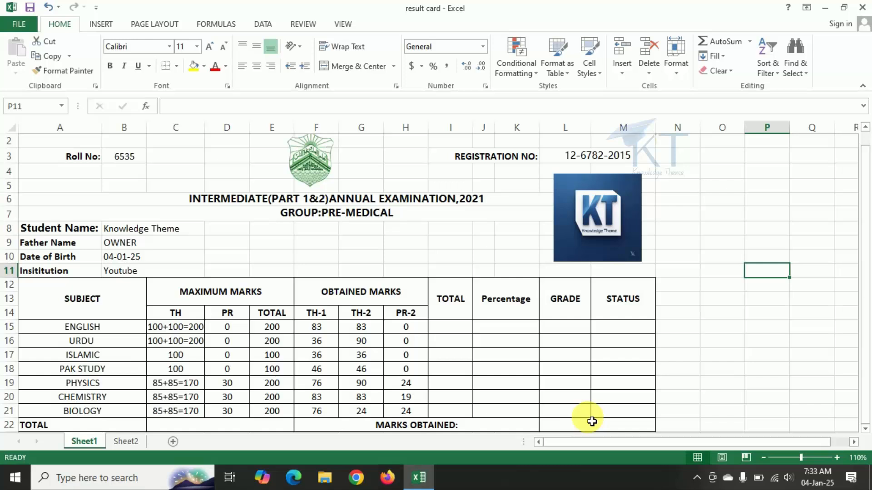
# Total the English obtained marks in cell I15 with the formula =SUM(F15:H15).
pyautogui.click(452, 331)
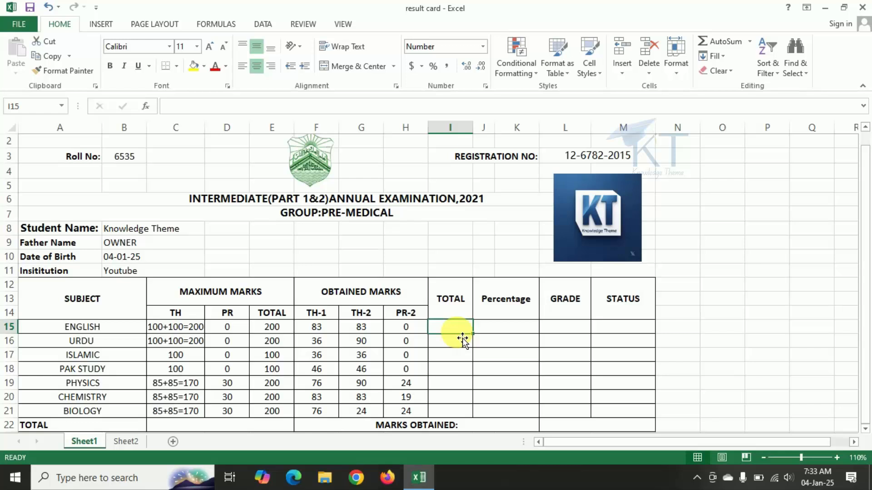
pyautogui.write('=')
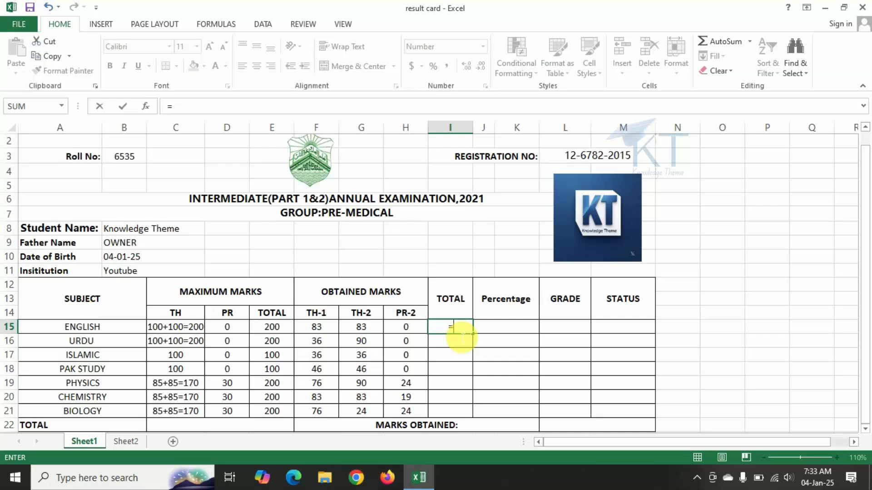
pyautogui.write('sum')
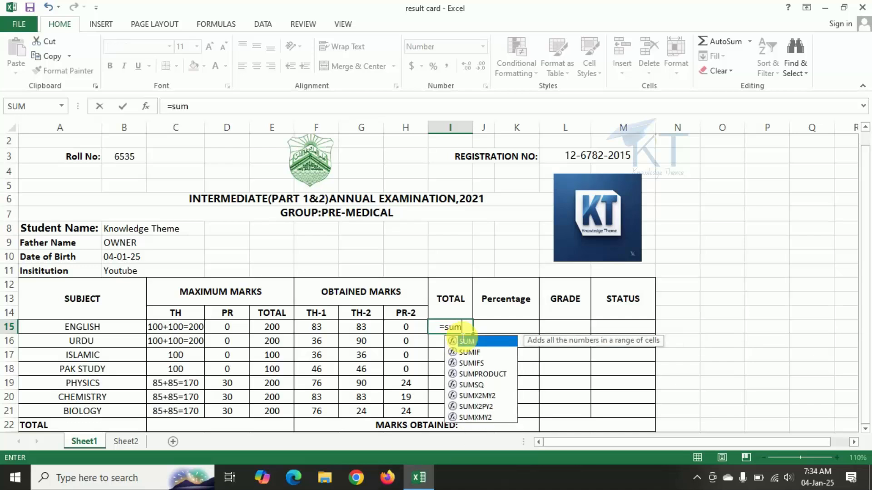
pyautogui.press('Tab')
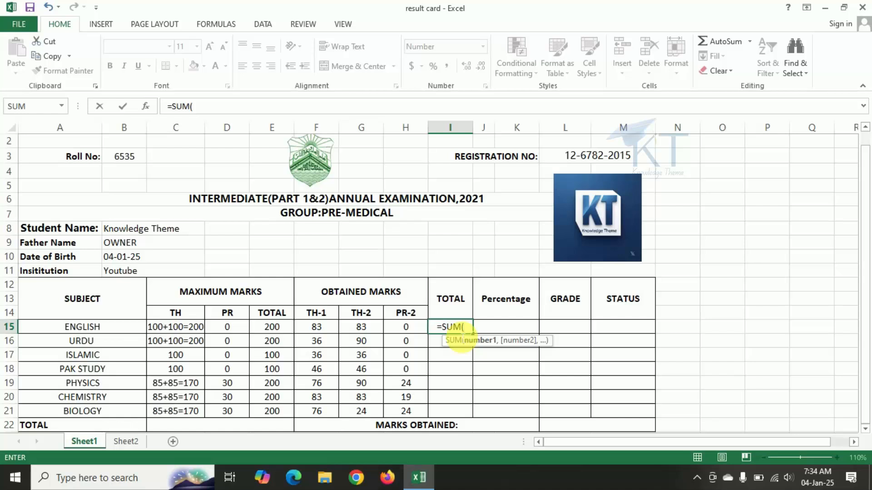
pyautogui.click(327, 333)
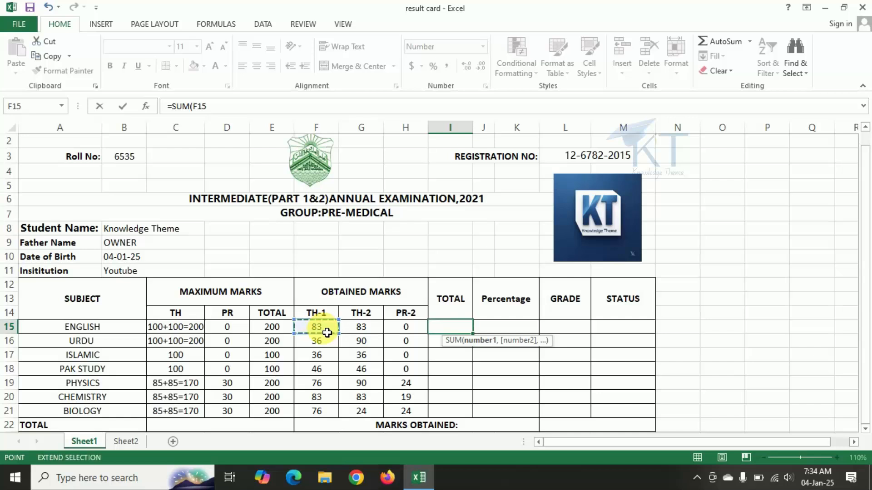
pyautogui.press('F8')
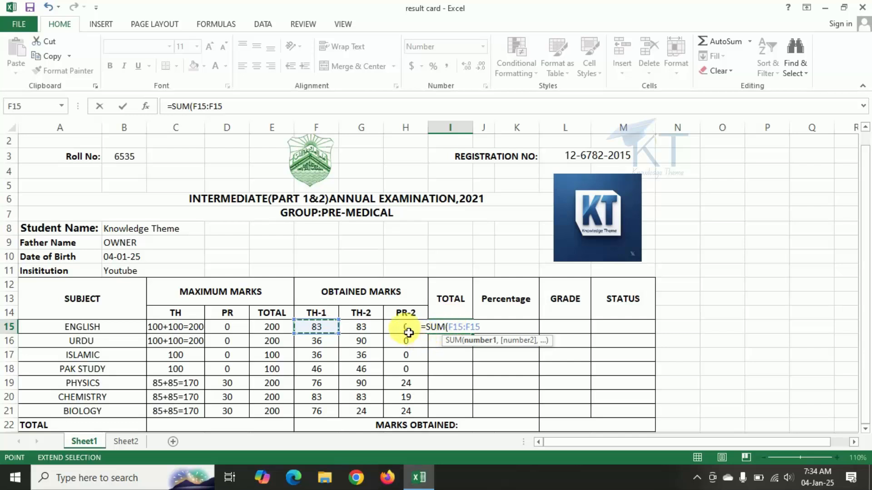
pyautogui.press('BackSpace')
pyautogui.press('BackSpace')
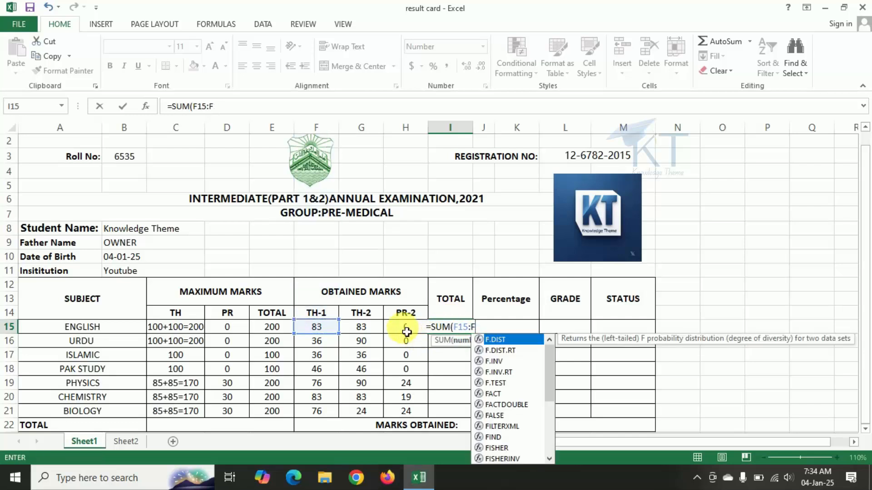
pyautogui.press('BackSpace')
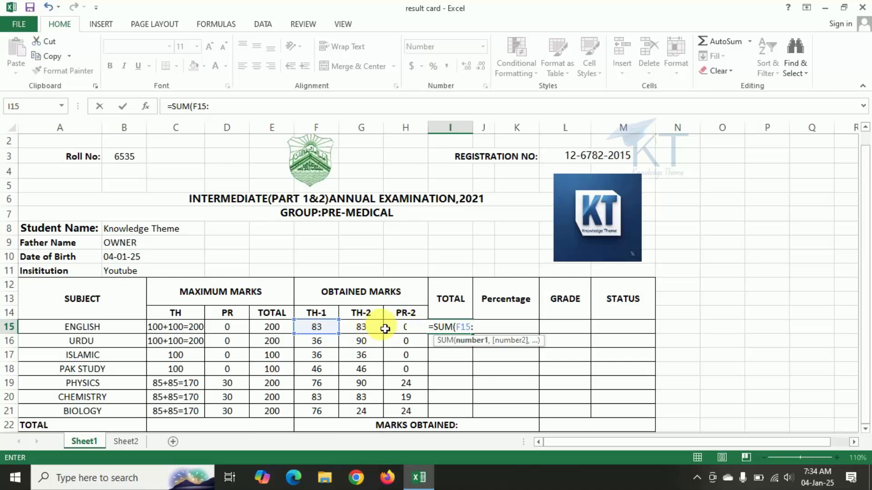
pyautogui.click(408, 333)
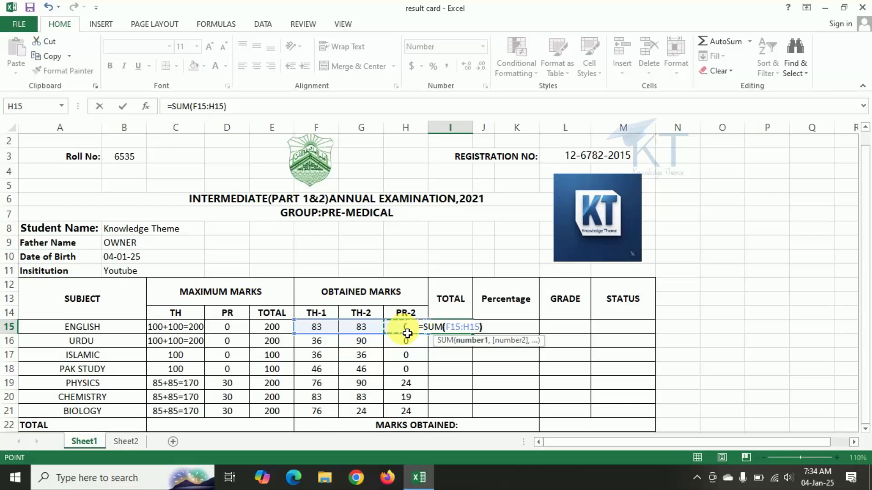
pyautogui.press('Return')
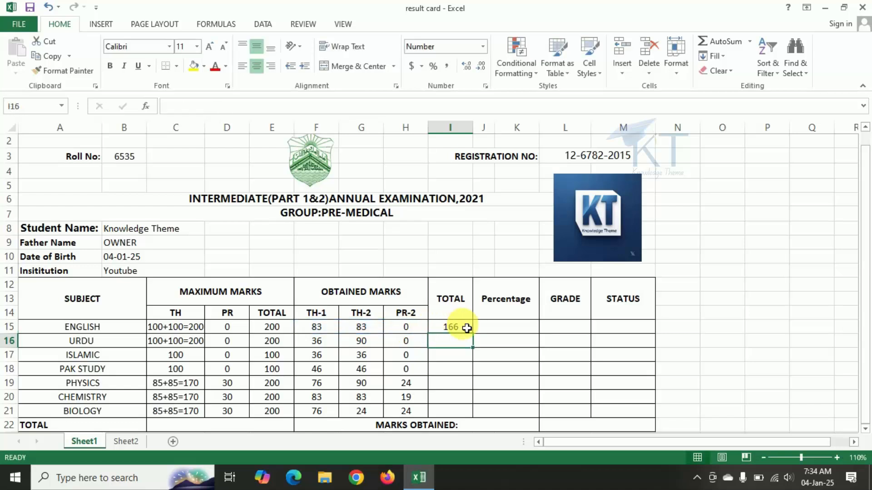
# Clear the English total in I15 and re-enter it as the addition formula =F15+G15+H15.
pyautogui.click(468, 331)
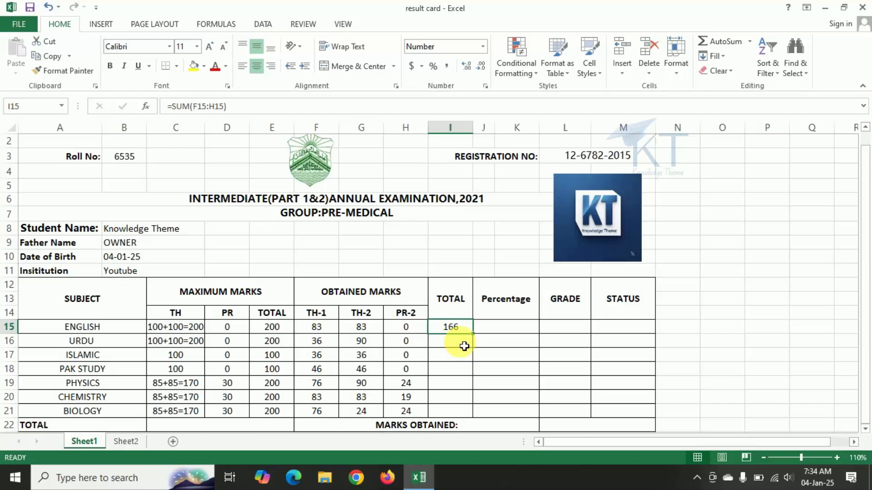
pyautogui.press('Delete')
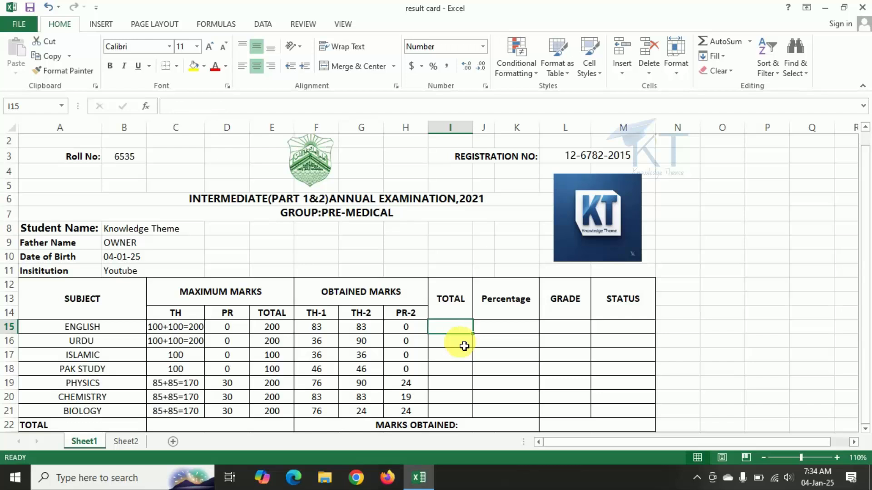
pyautogui.write('=')
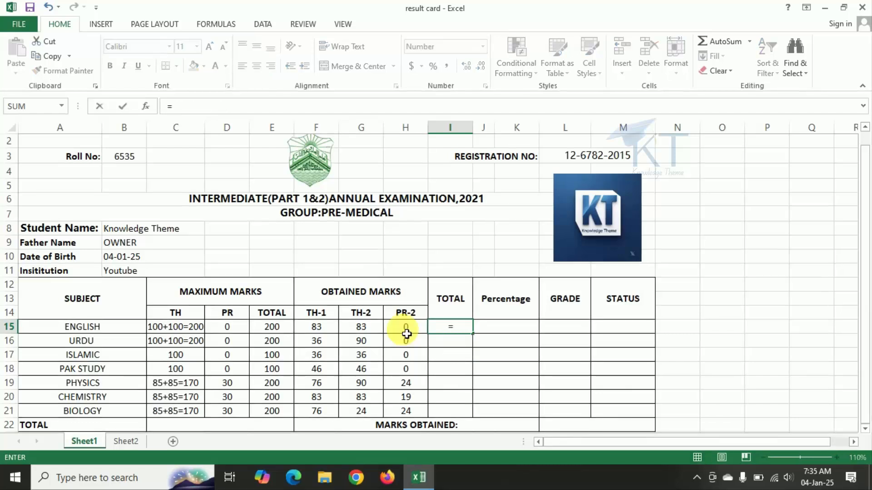
pyautogui.click(327, 333)
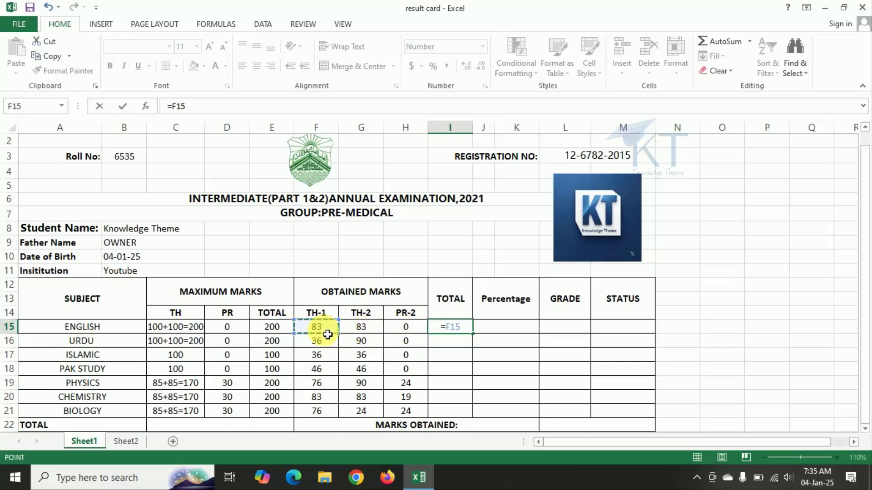
pyautogui.write('+')
pyautogui.click(363, 331)
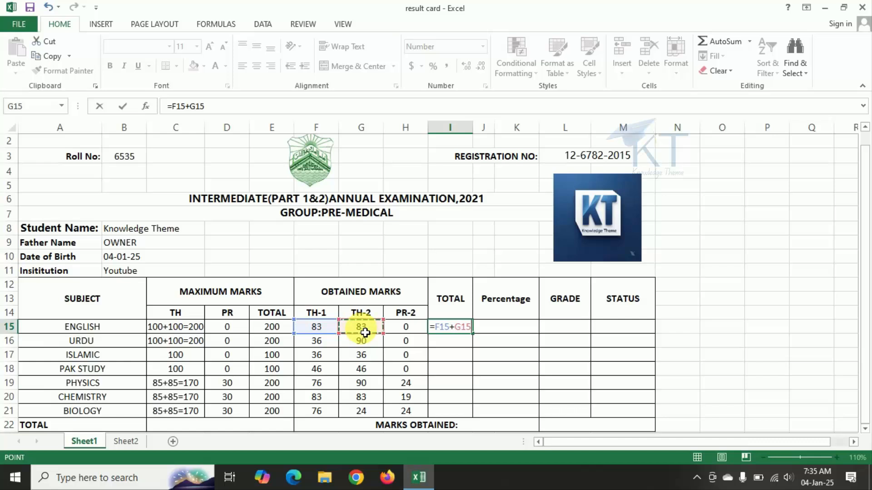
pyautogui.write('+')
pyautogui.click(406, 334)
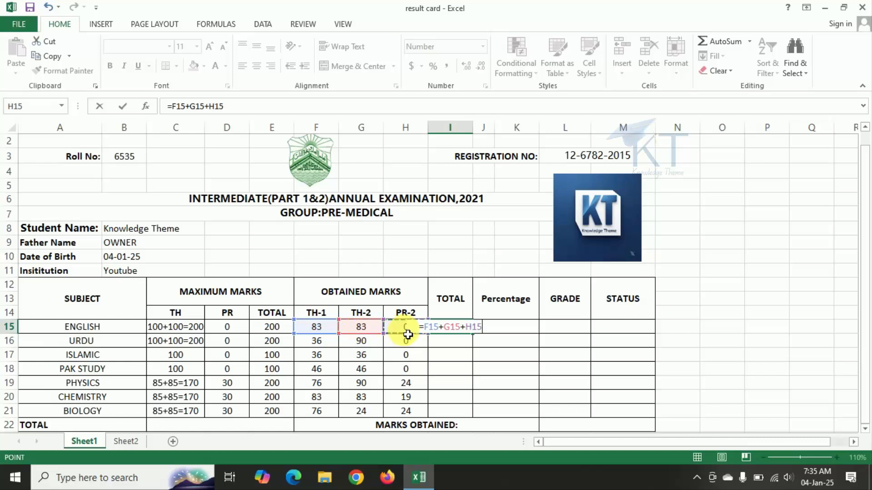
pyautogui.press('Return')
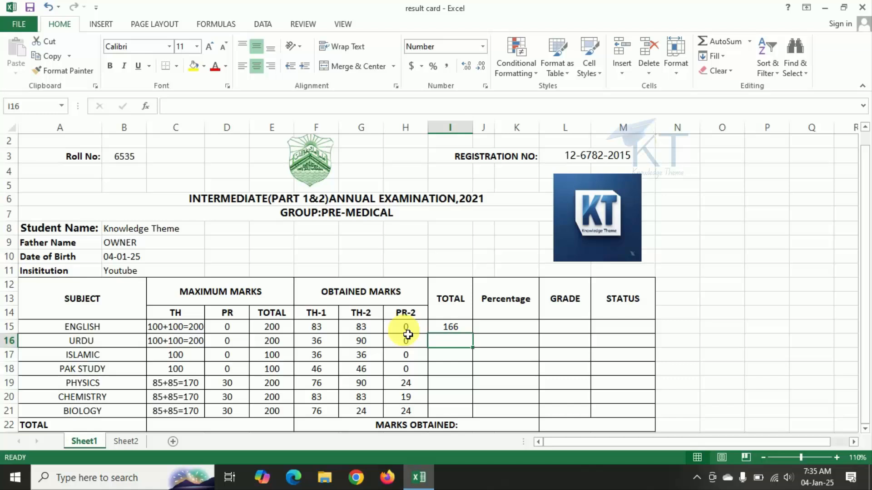
# Replace the addition formula in the English total cell I15 with =SUM(F15:H15).
pyautogui.press('Up')
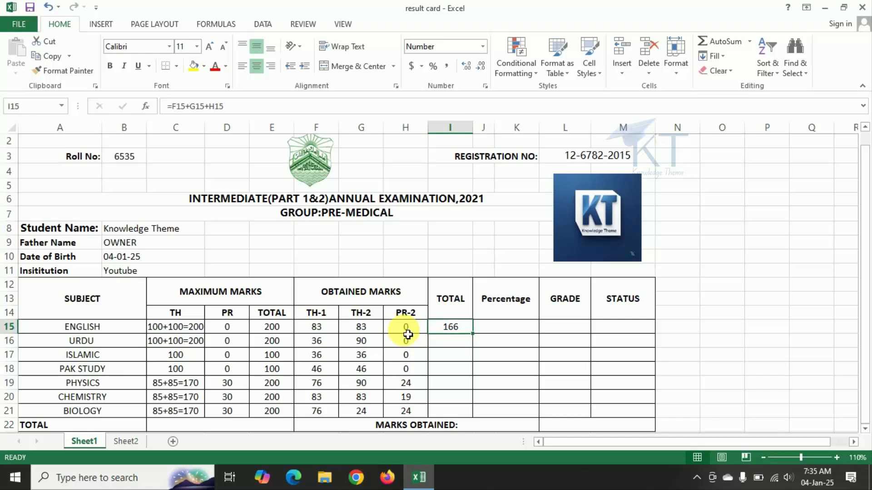
pyautogui.write('=sum')
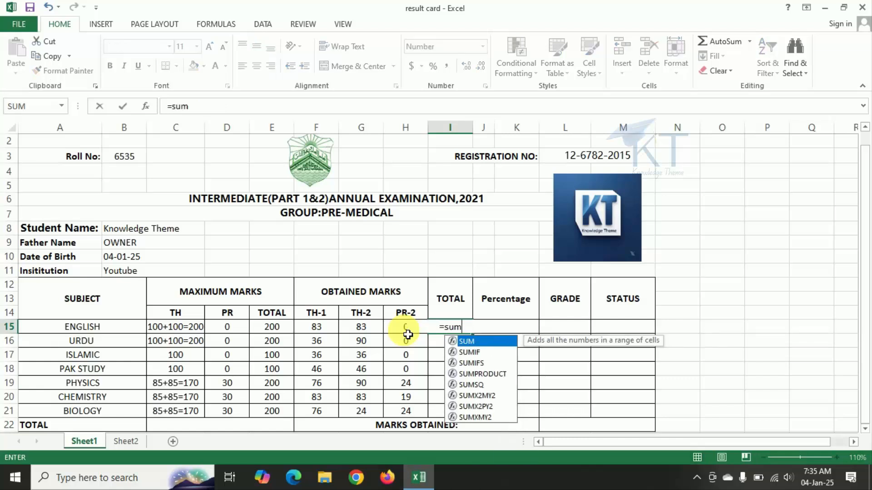
pyautogui.press('Tab')
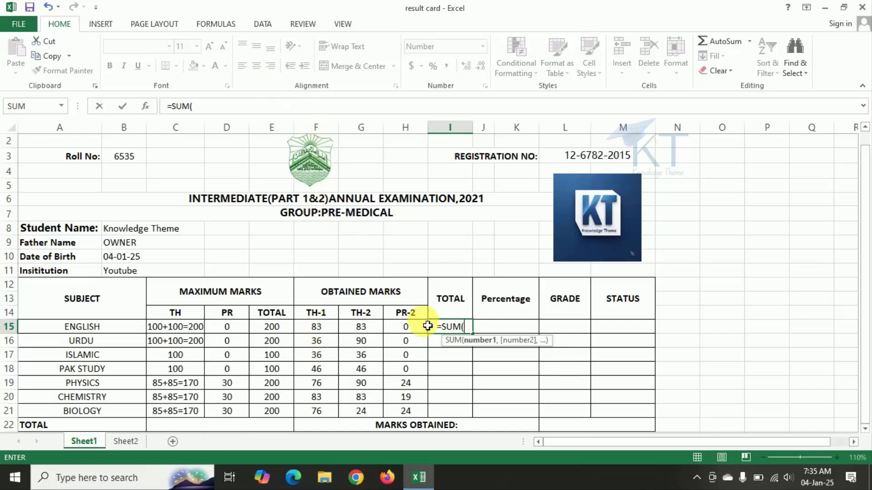
pyautogui.write('f15')
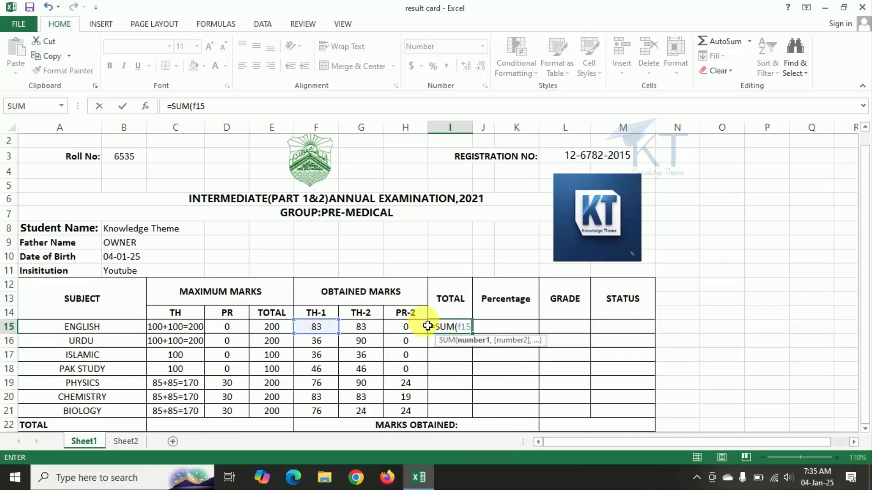
pyautogui.write(':')
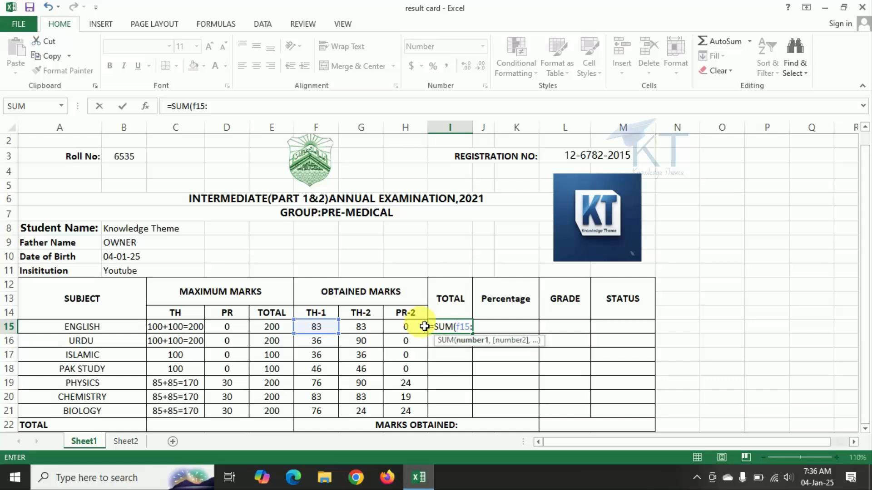
pyautogui.write('h')
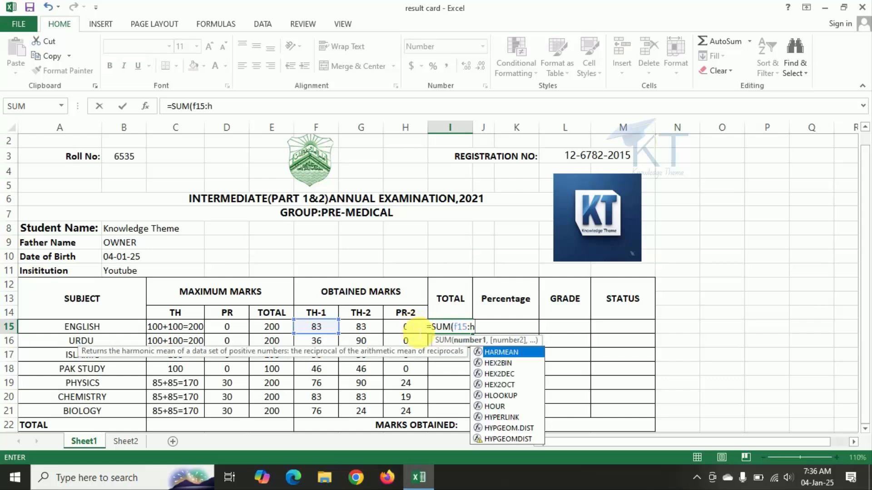
pyautogui.write('15)')
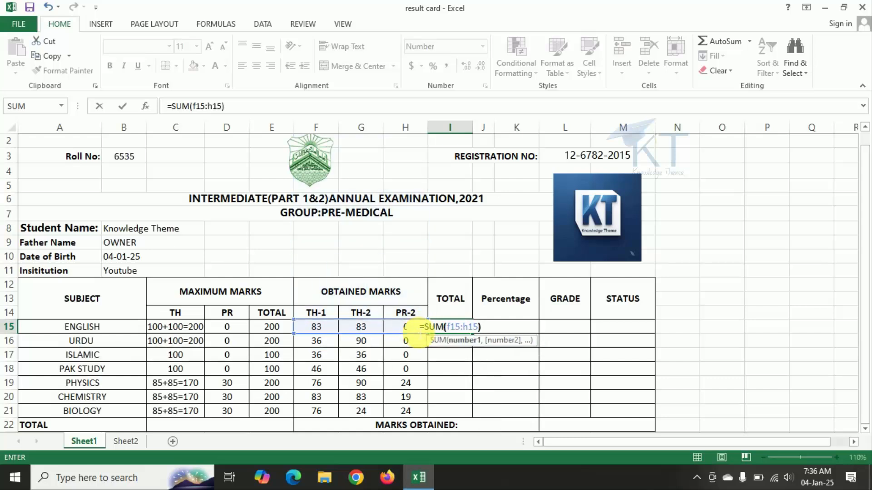
pyautogui.press('Return')
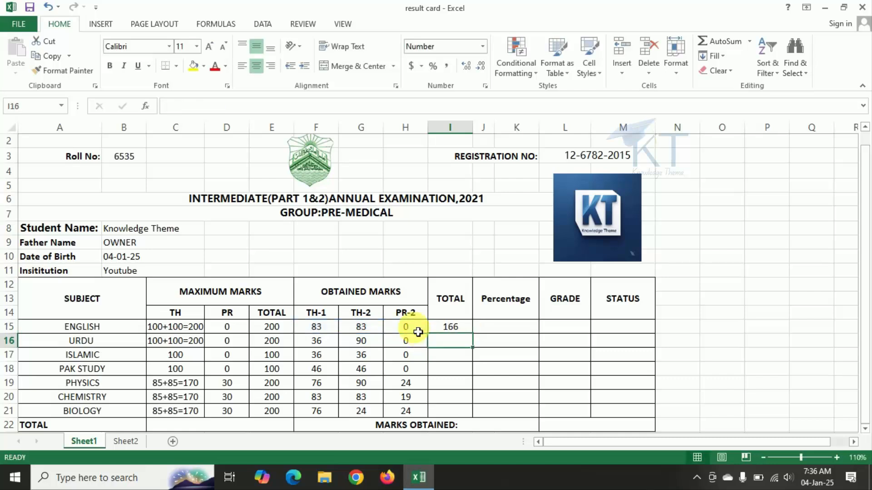
# Fill the English total formula from I15 down through I21 for all remaining subjects.
pyautogui.click(470, 331)
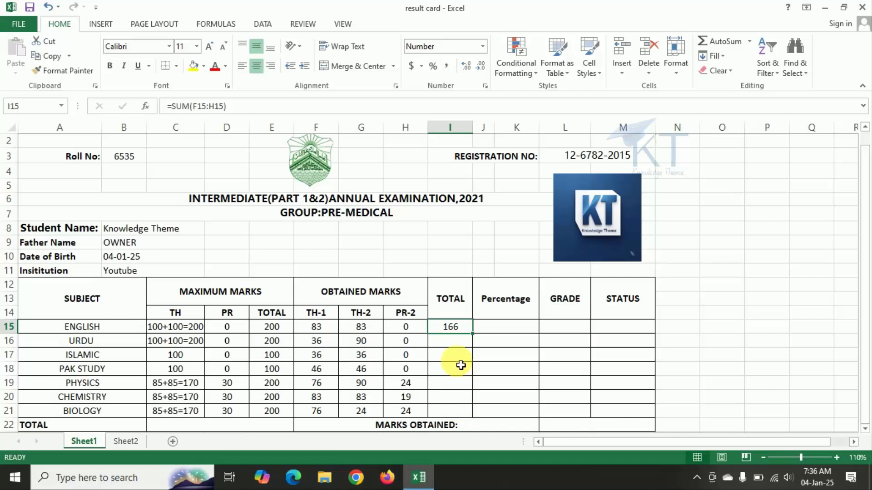
pyautogui.doubleClick(476, 339)
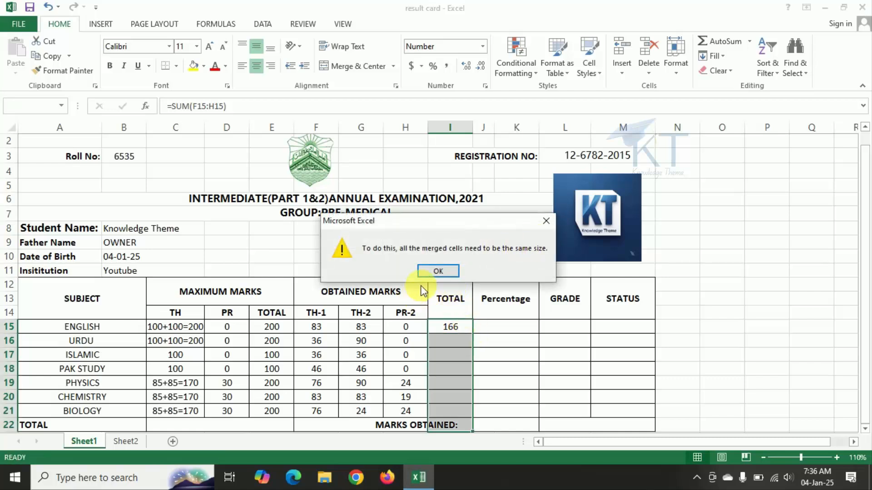
pyautogui.click(450, 272)
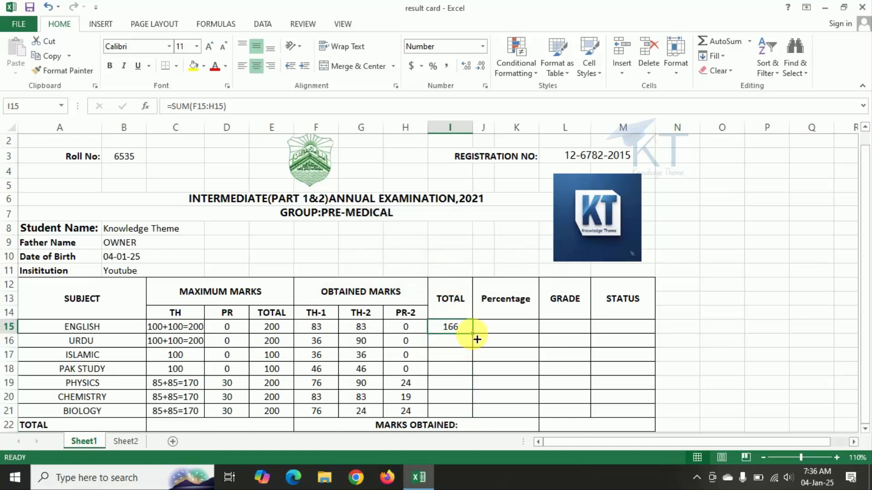
pyautogui.moveTo(476, 339); pyautogui.dragTo(478, 418)
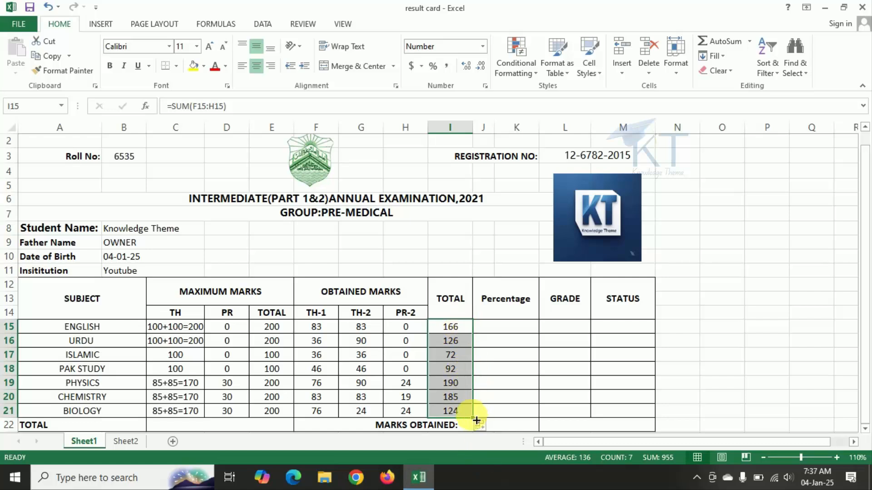
# Examine the total formula of each subject in I15 through I21 to check its row references.
pyautogui.click(459, 329)
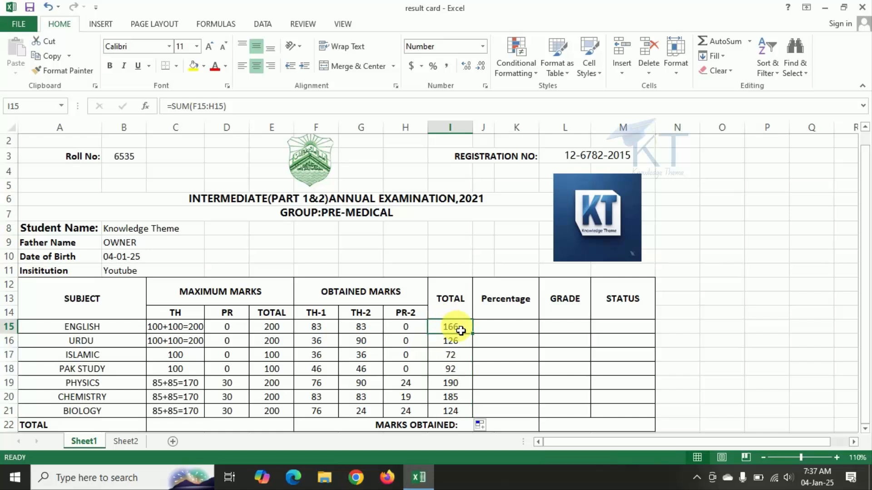
pyautogui.press('Down')
pyautogui.press('Down')
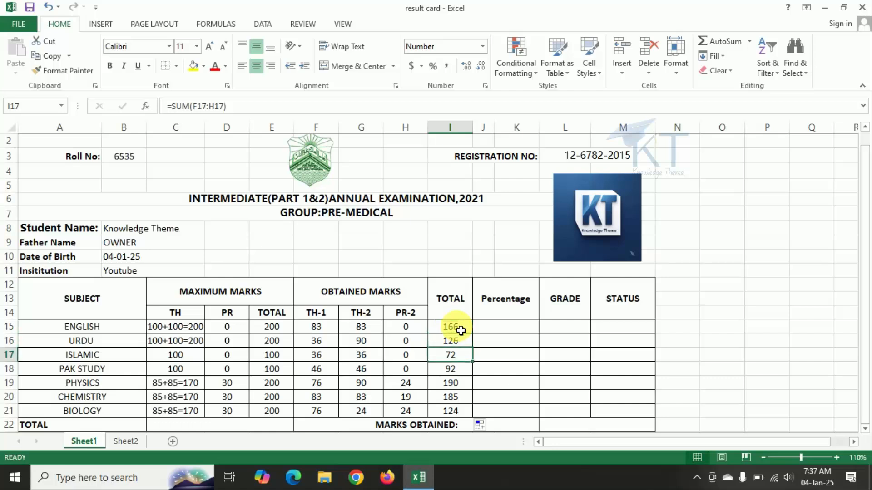
pyautogui.press('Down')
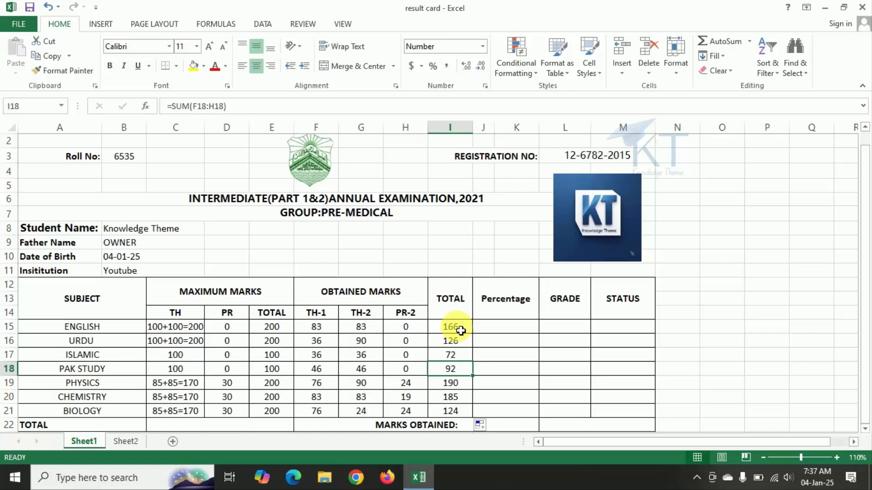
pyautogui.press('Down')
pyautogui.press('Down')
pyautogui.press('Down')
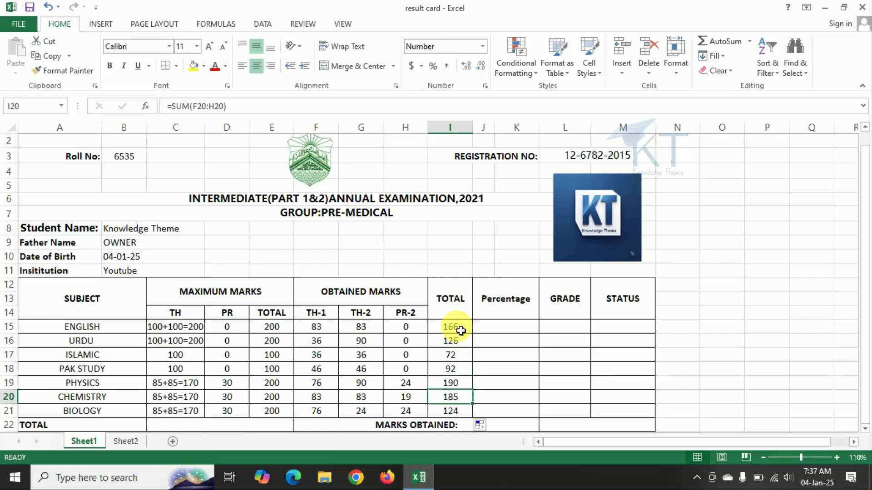
pyautogui.press('Up')
pyautogui.press('Up')
pyautogui.press('Up')
pyautogui.press('Up')
pyautogui.press('Up')
pyautogui.press('Up')
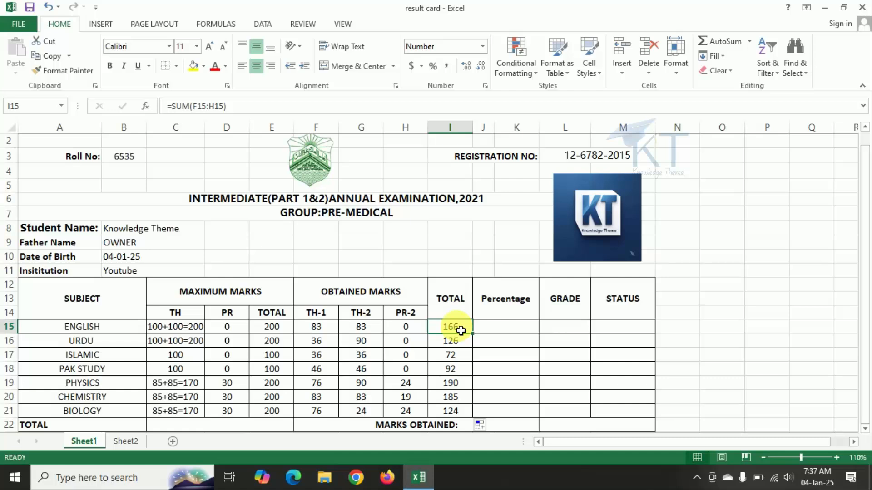
# Enter the formula =SUM(E15:E21) in the maximum marks cell C22 of the TOTAL row.
pyautogui.click(212, 428)
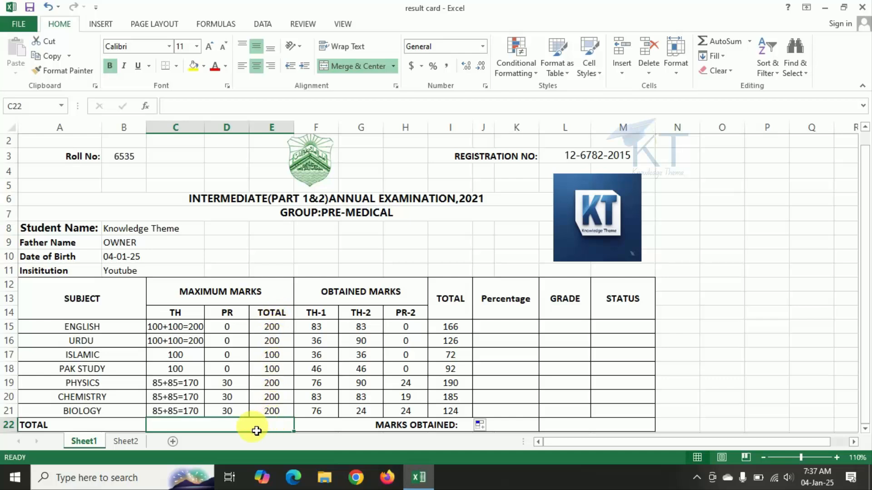
pyautogui.write('=sum')
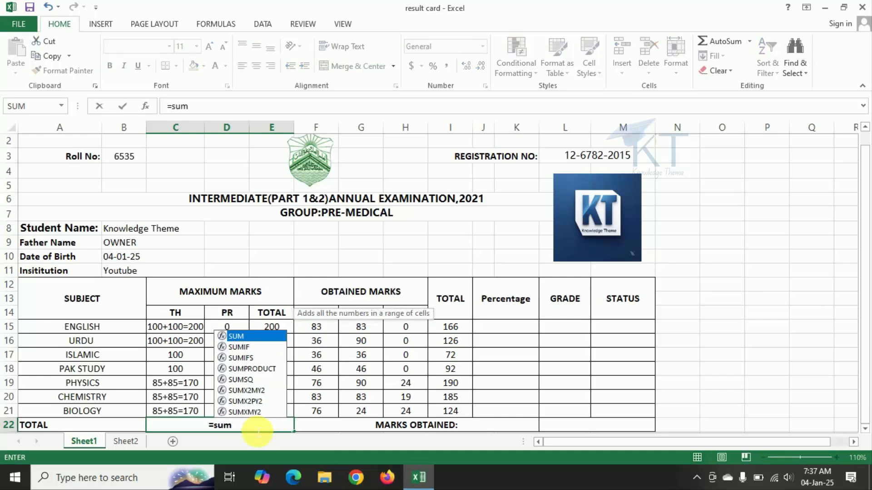
pyautogui.press('Tab')
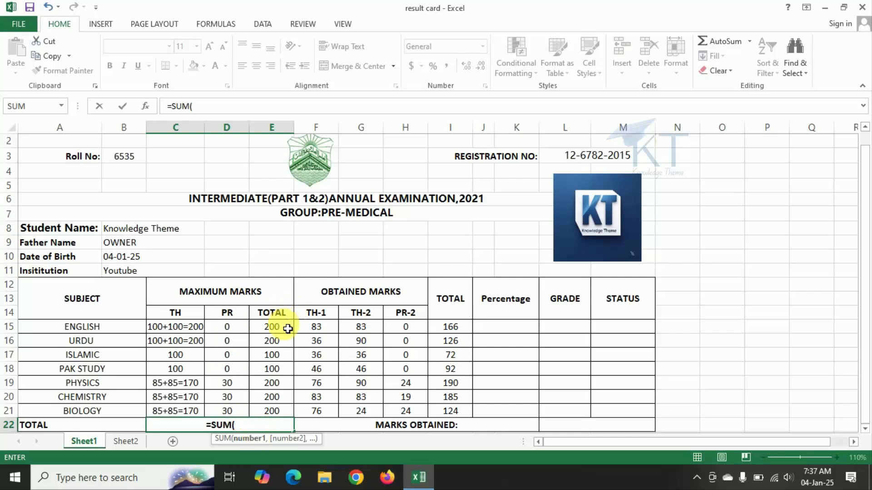
pyautogui.write('e15')
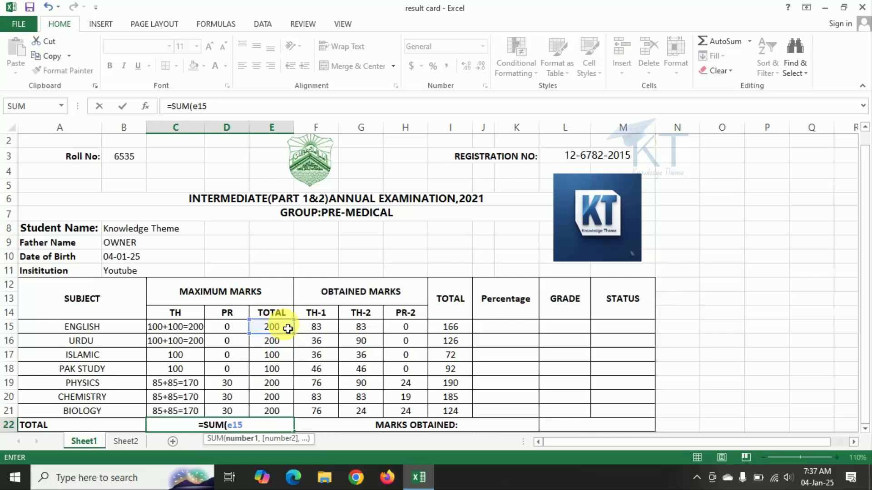
pyautogui.write(':')
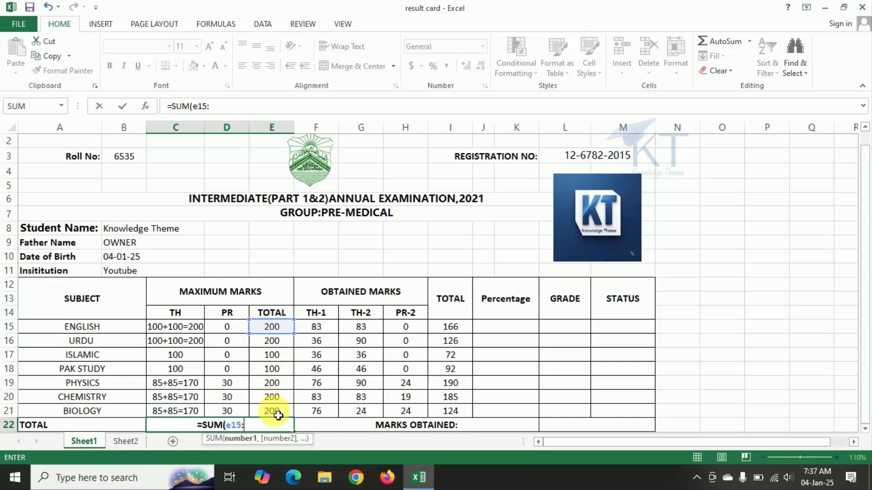
pyautogui.write('e21')
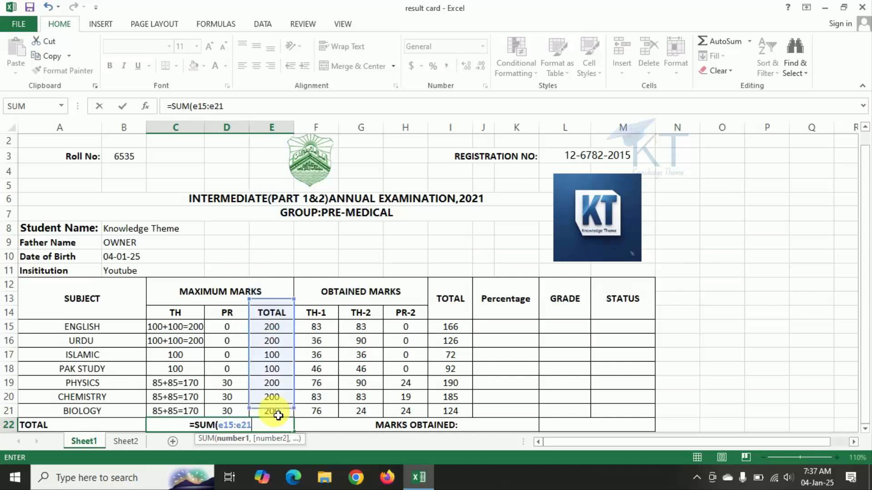
pyautogui.write(')')
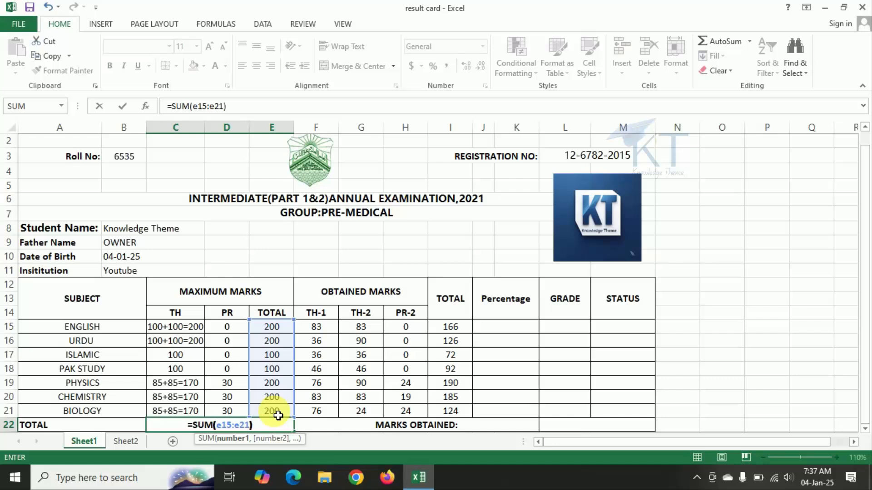
pyautogui.press('Tab')
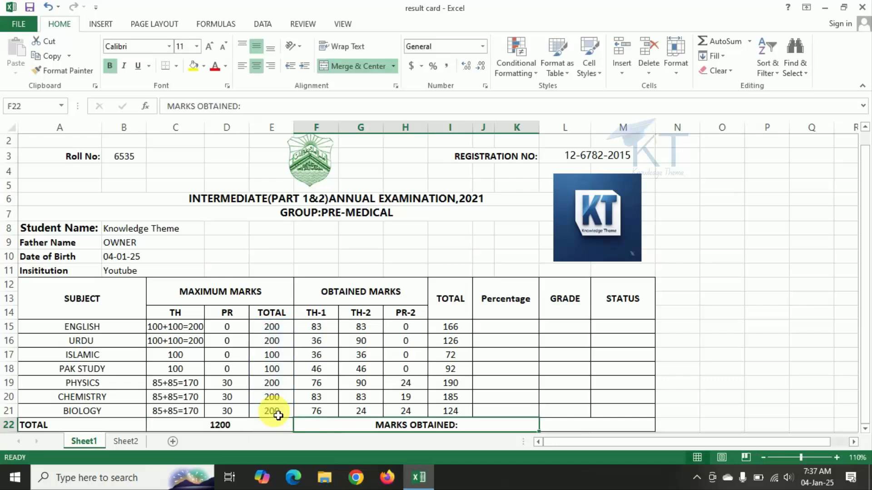
# Enter the formula =SUM(I15:I21) in cell L22 beside the MARKS OBTAINED label.
pyautogui.press('Tab')
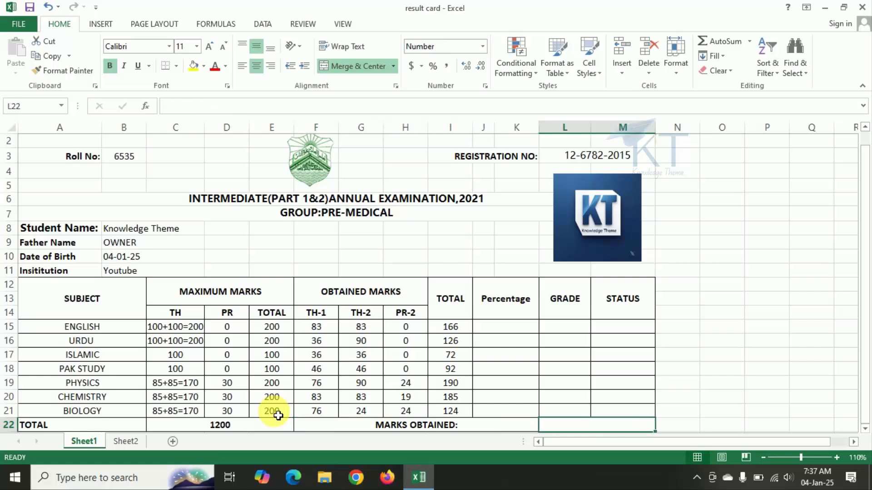
pyautogui.write('=')
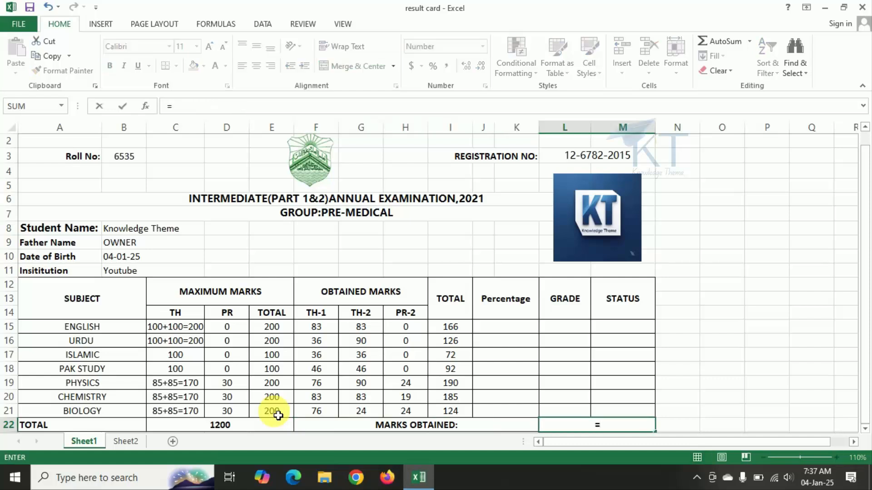
pyautogui.write('SUM(')
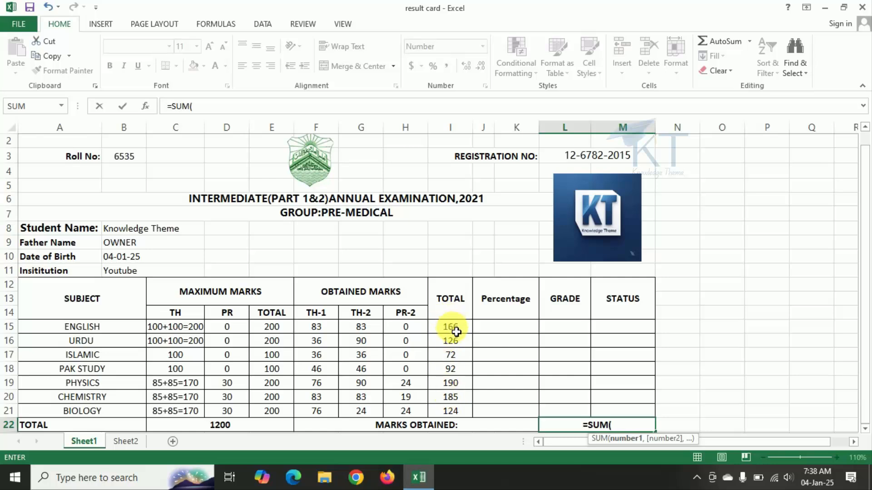
pyautogui.write('i')
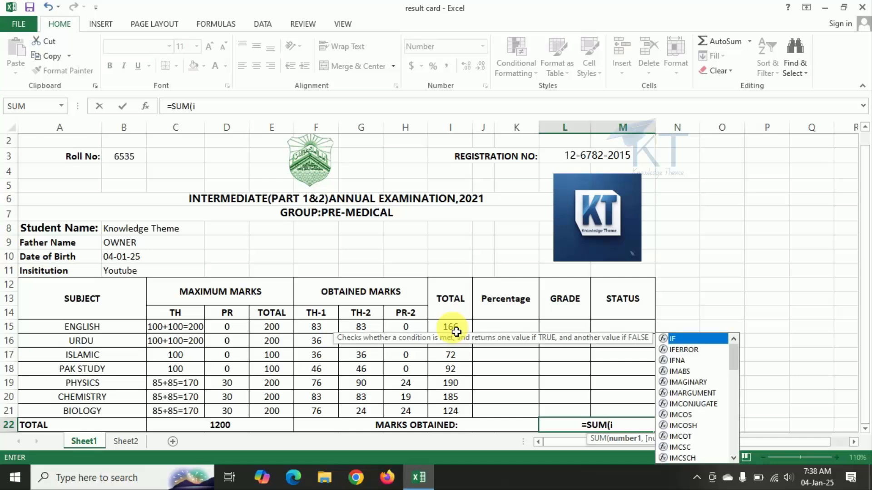
pyautogui.write('15:')
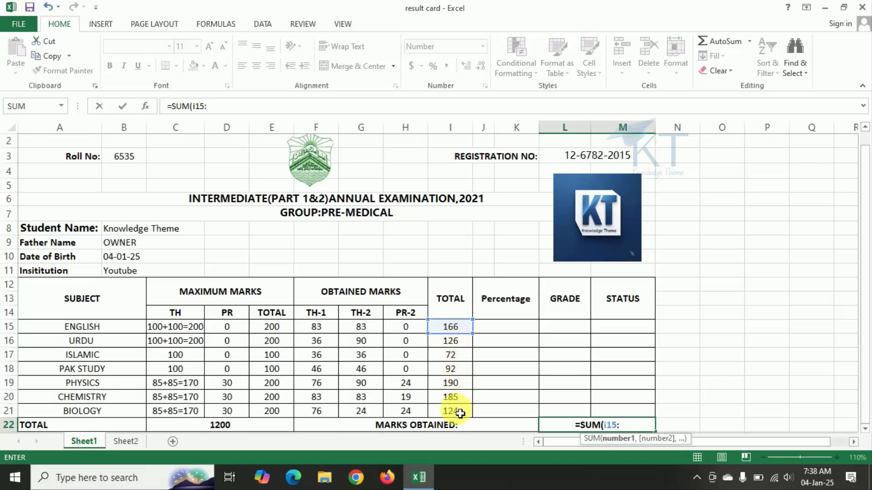
pyautogui.write('i21')
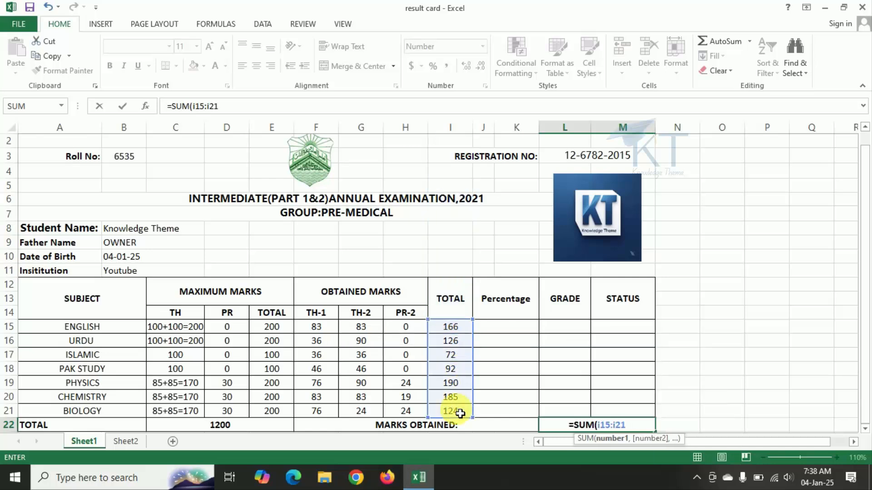
pyautogui.write(')')
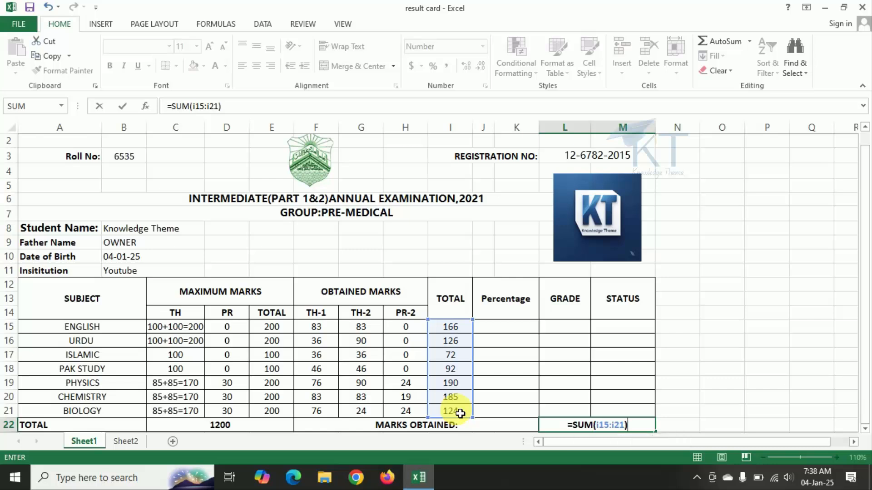
pyautogui.press('Tab')
pyautogui.press('Left')
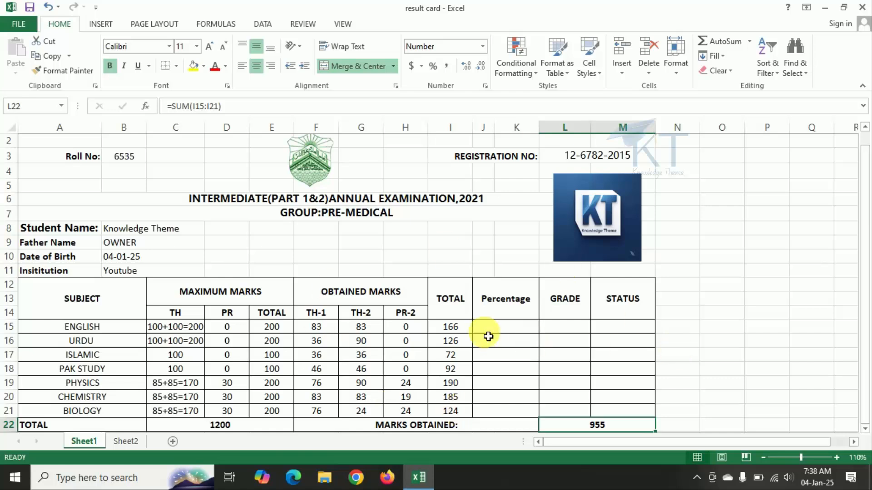
# Calculate the English percentage in J15 with =I15/E15*100 and fill the formula down through row 21 for the remaining subjects.
pyautogui.click(506, 332)
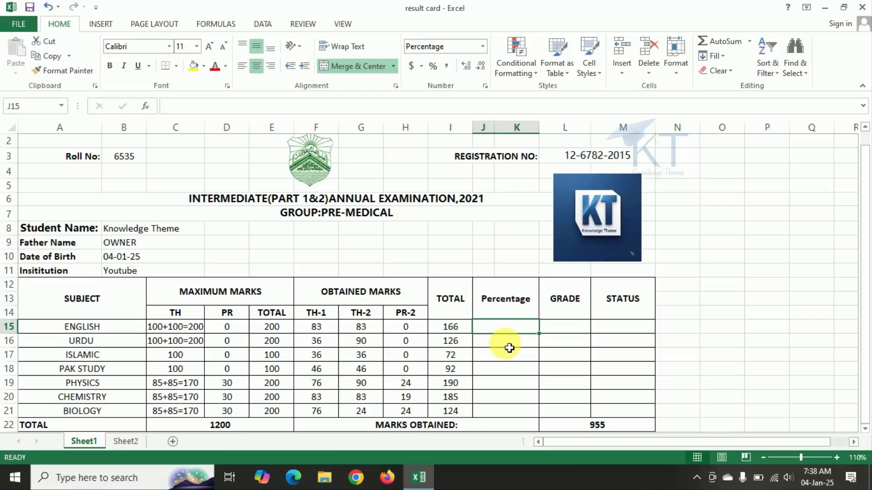
pyautogui.write('=')
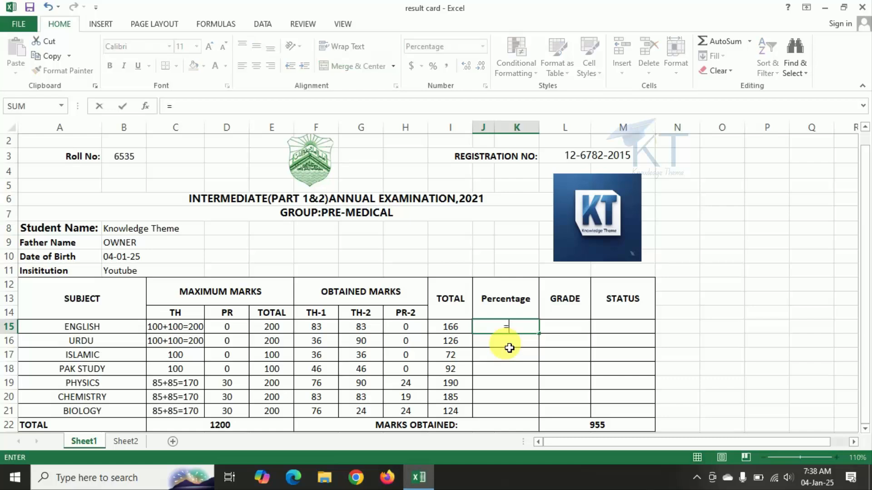
pyautogui.click(454, 330)
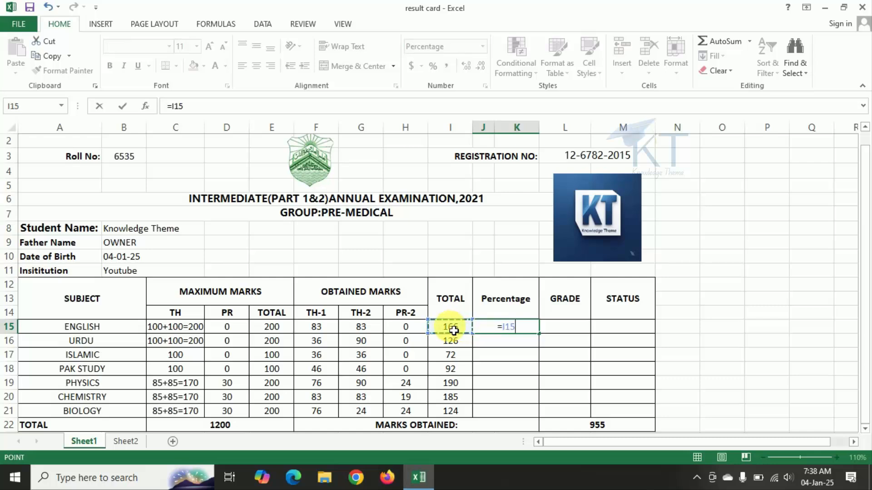
pyautogui.write('/')
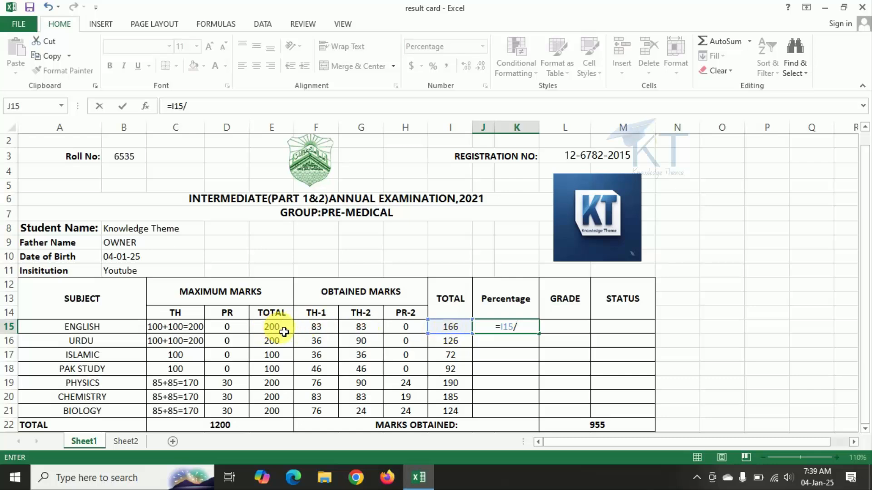
pyautogui.click(284, 332)
pyautogui.write('*')
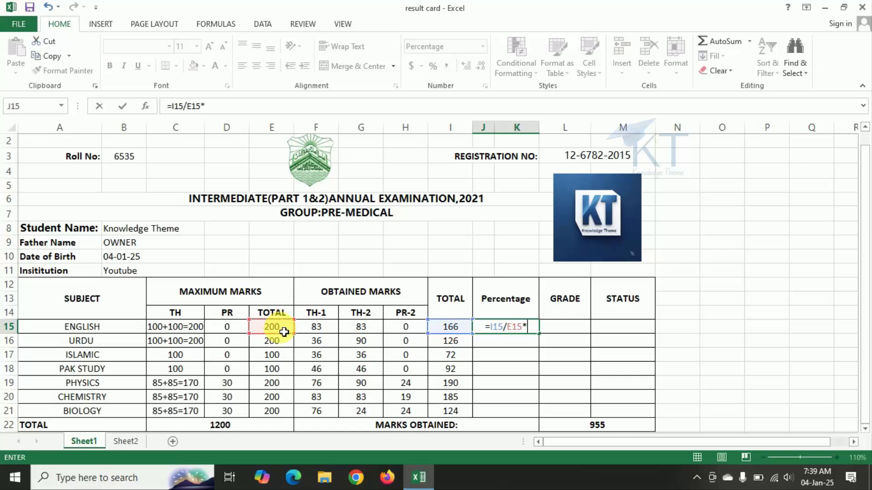
pyautogui.write('100')
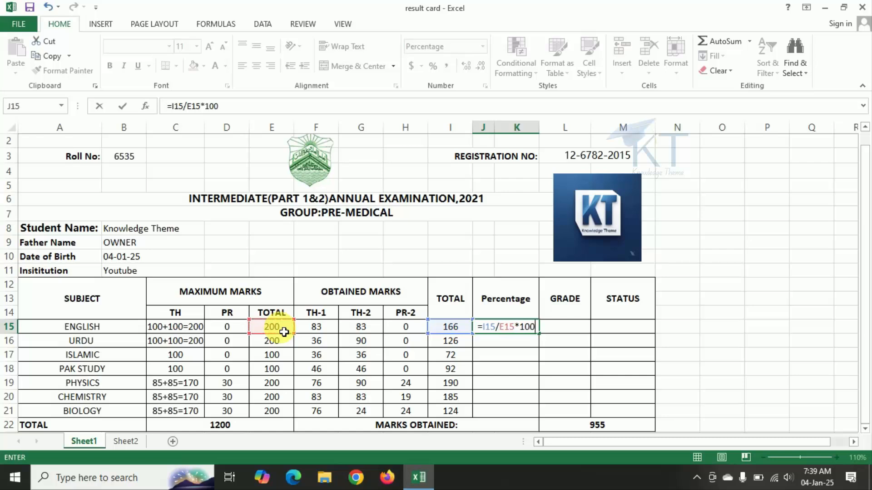
pyautogui.click(529, 329)
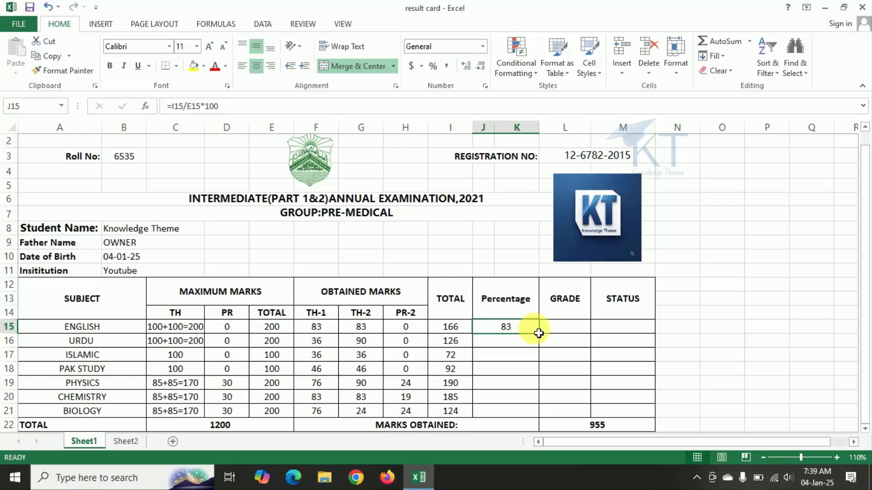
pyautogui.moveTo(544, 340); pyautogui.dragTo(537, 420)
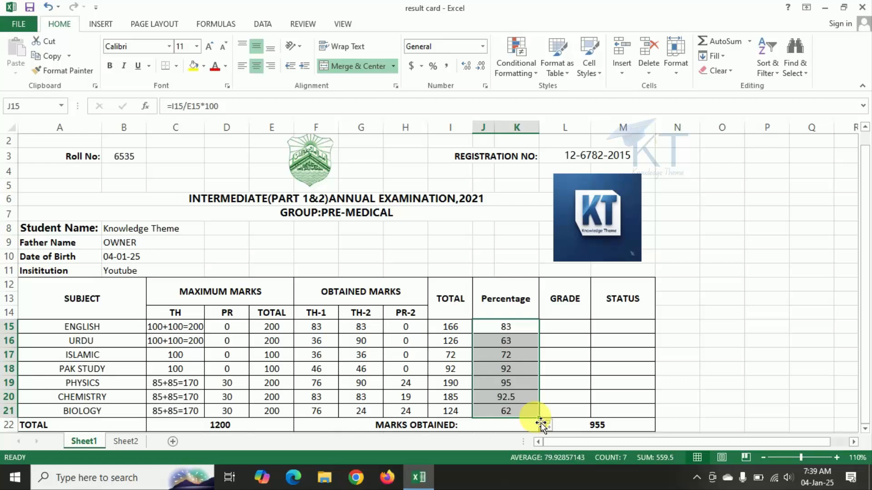
# Merge and center the cells A23:K23 directly below the TOTAL row.
pyautogui.click(573, 331)
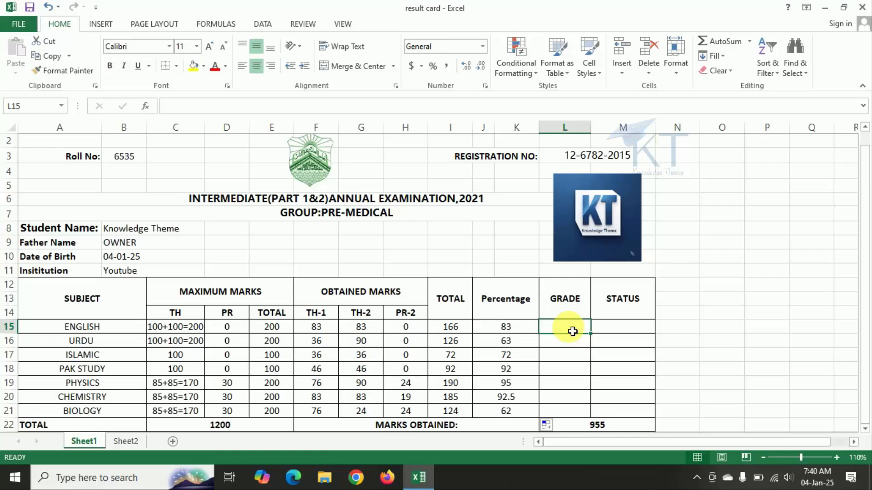
pyautogui.scroll(-1, 572, 331)
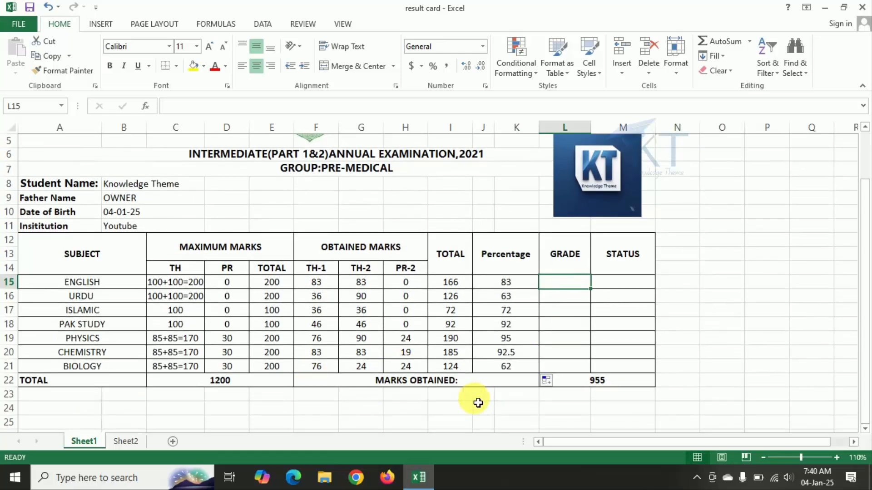
pyautogui.click(90, 398)
pyautogui.hotkey('shift', 'Right')
pyautogui.hotkey('shift', 'Right')
pyautogui.hotkey('shift', 'Right')
pyautogui.hotkey('shift', 'Right')
pyautogui.hotkey('shift', 'Right')
pyautogui.hotkey('shift', 'Right')
pyautogui.hotkey('shift', 'Right')
pyautogui.hotkey('shift', 'Right')
pyautogui.hotkey('shift', 'Right')
pyautogui.hotkey('shift', 'Right')
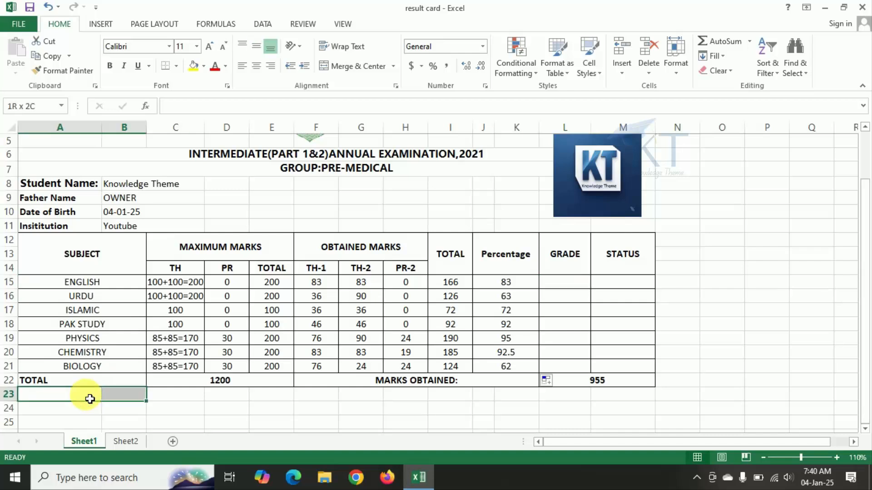
pyautogui.hotkey('shift', 'Right')
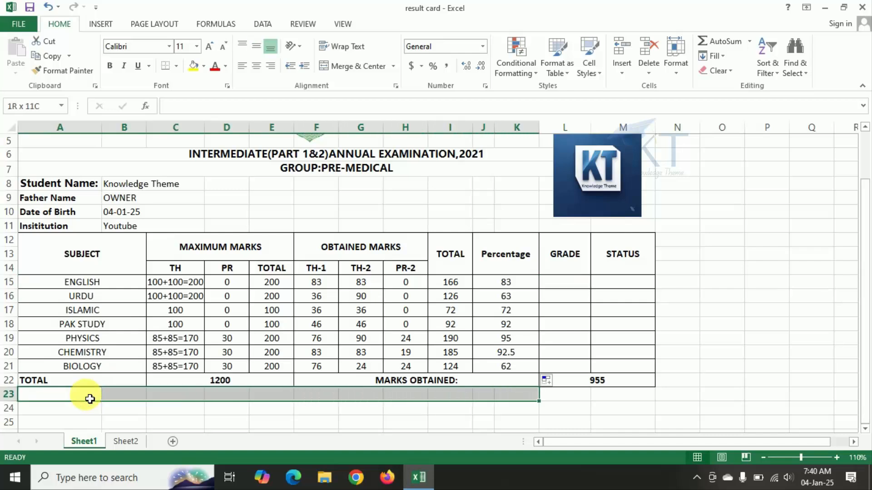
pyautogui.press('alt')
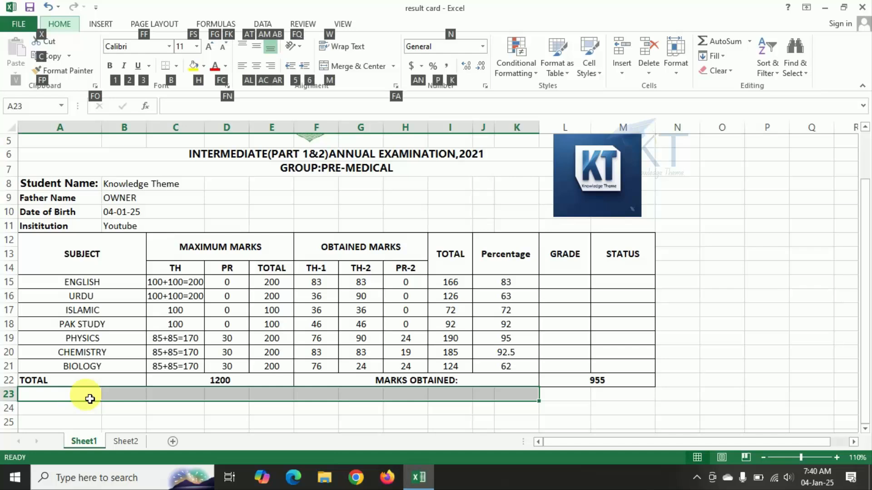
pyautogui.press('m')
pyautogui.press('c')
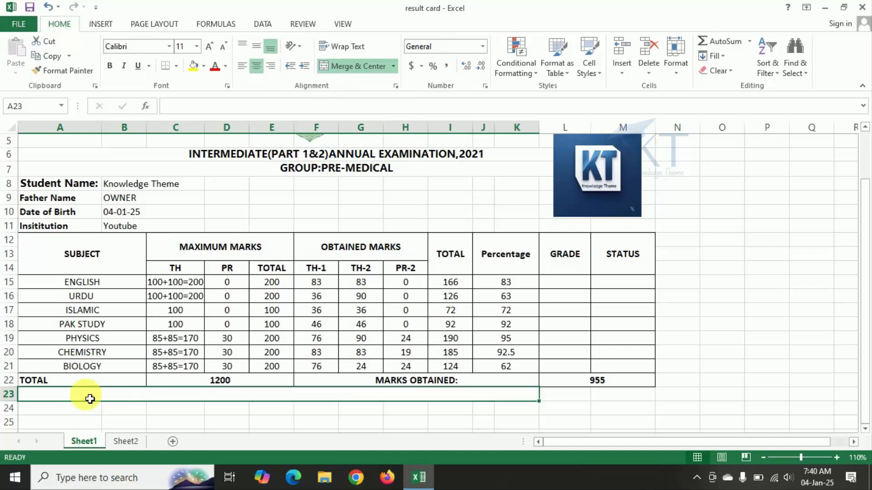
# Enter the label "Result Grade" in the merged cell A23.
pyautogui.write('Result')
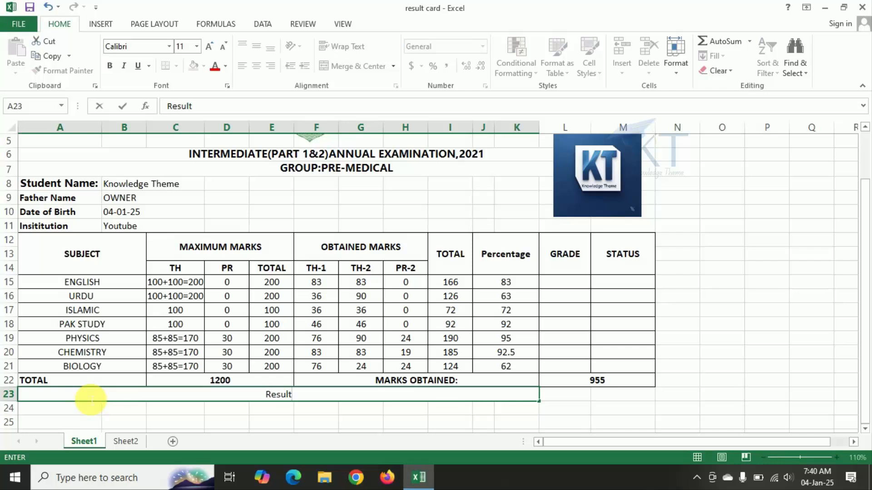
pyautogui.write(' Grade')
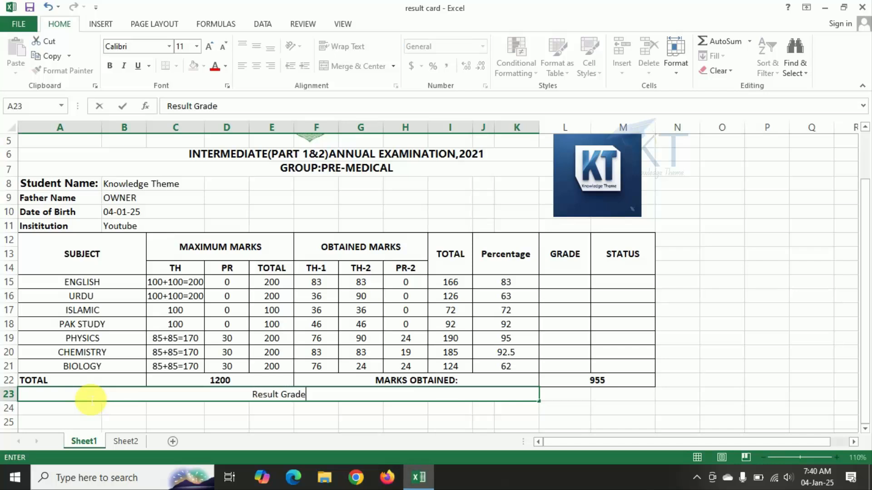
pyautogui.press('Tab')
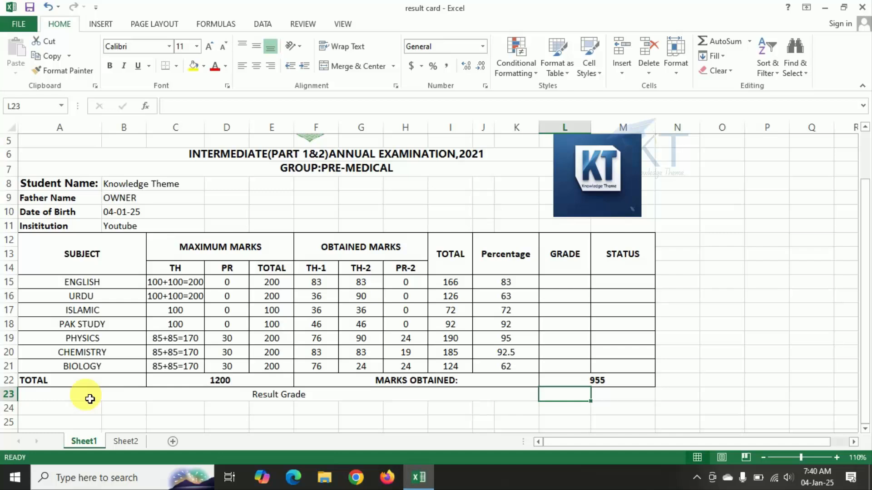
# Merge and center cells L23:M23 beside the Result Grade label.
pyautogui.hotkey('shift', 'Right')
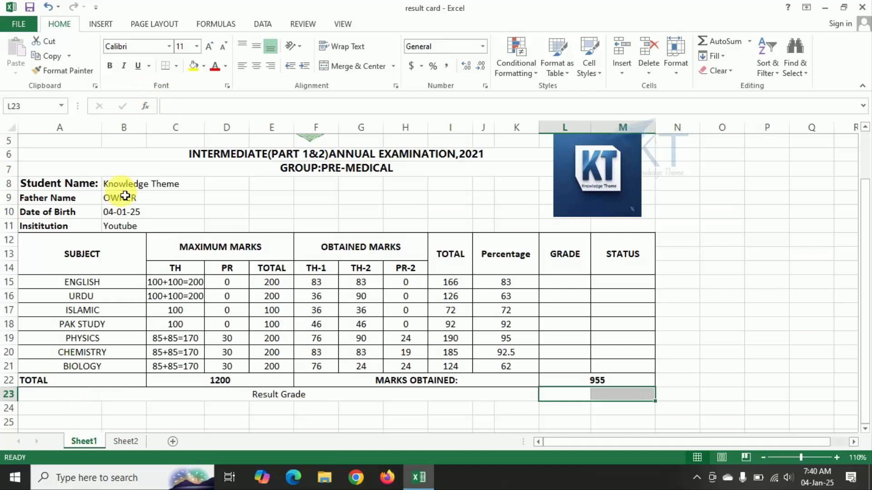
pyautogui.press('alt')
pyautogui.press('h')
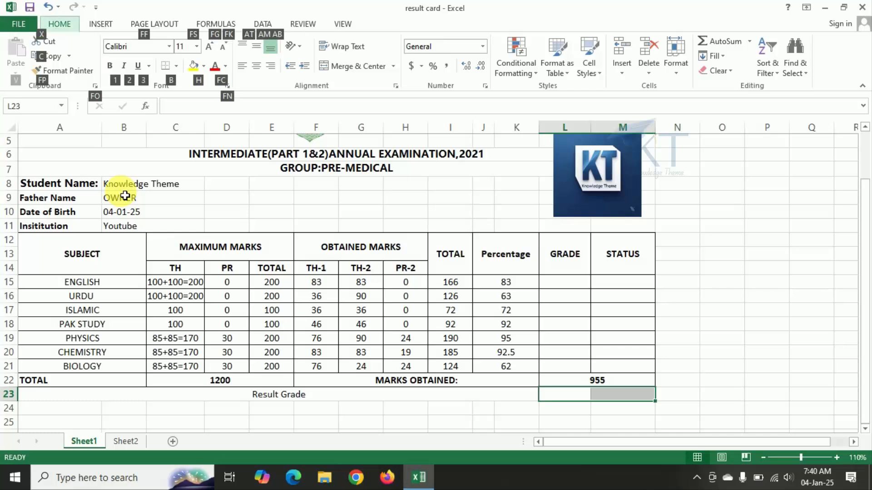
pyautogui.press('m')
pyautogui.press('c')
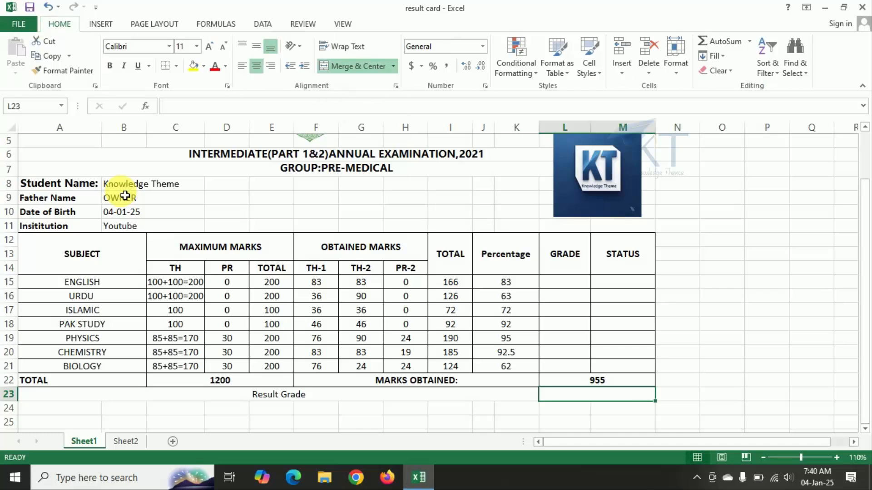
# Add borders around the Result Grade row across A23:M23 and make the Result Grade label bold.
pyautogui.hotkey('shift', 'Left')
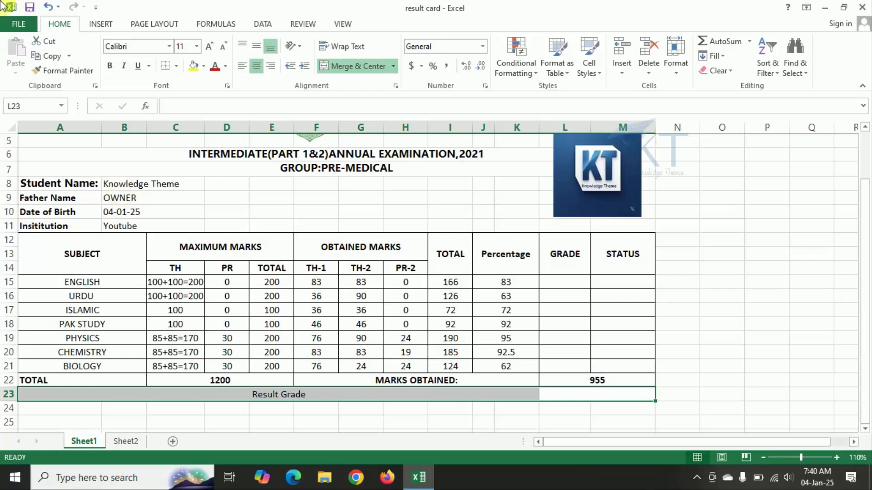
pyautogui.click(175, 66)
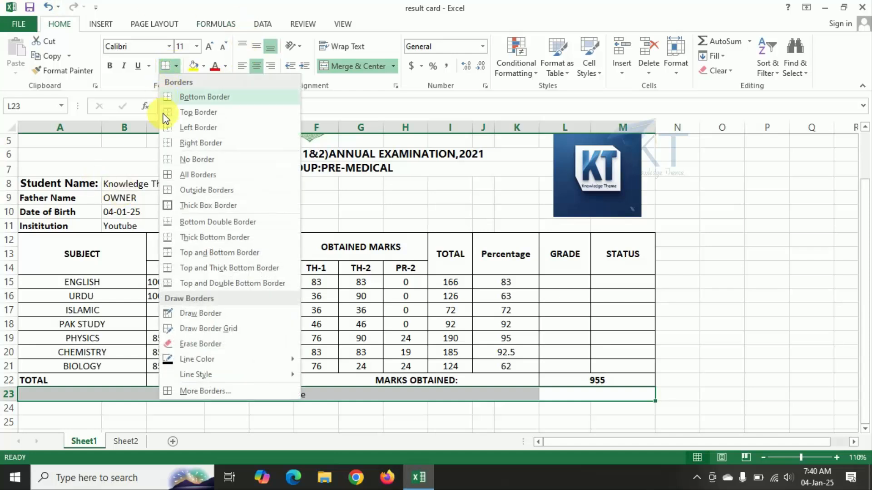
pyautogui.click(196, 184)
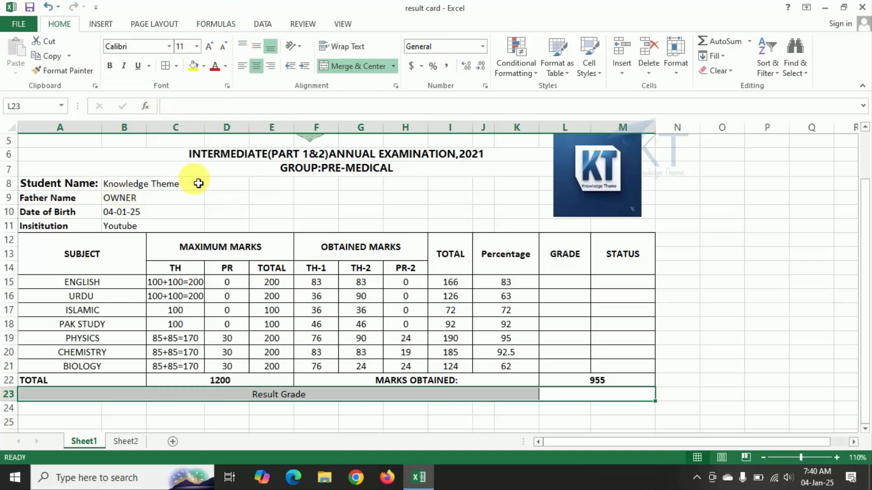
pyautogui.click(472, 399)
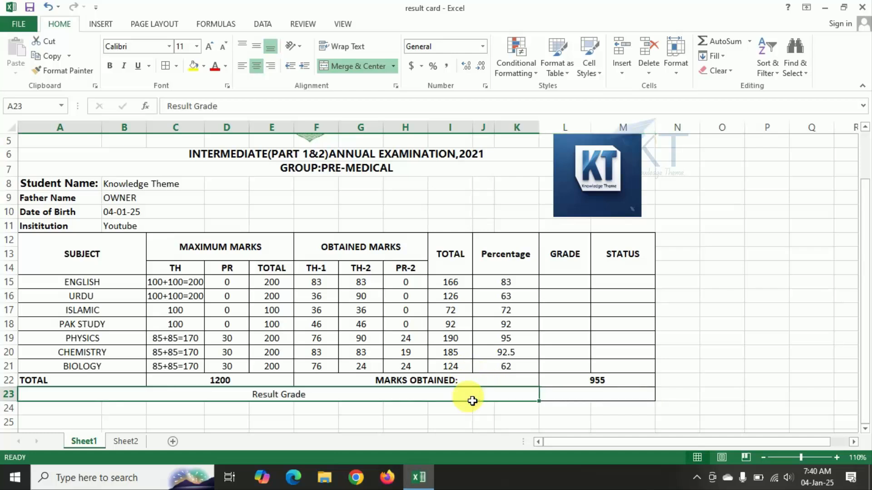
pyautogui.click(110, 68)
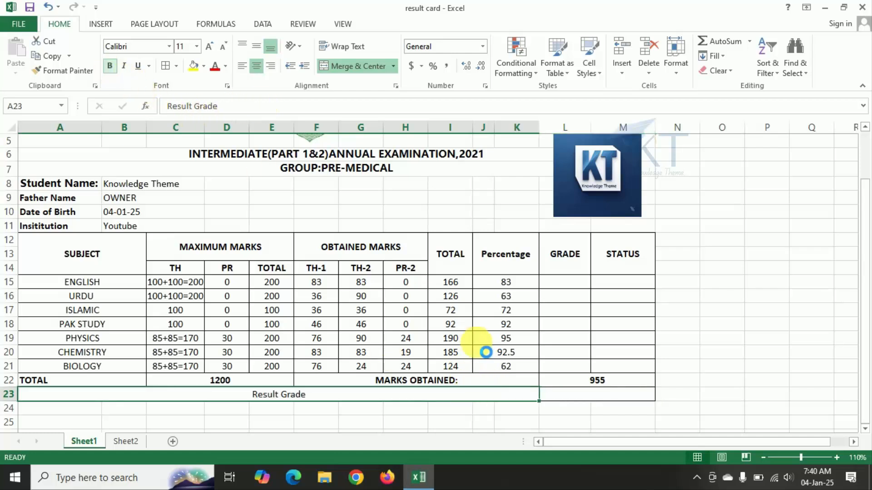
pyautogui.click(588, 401)
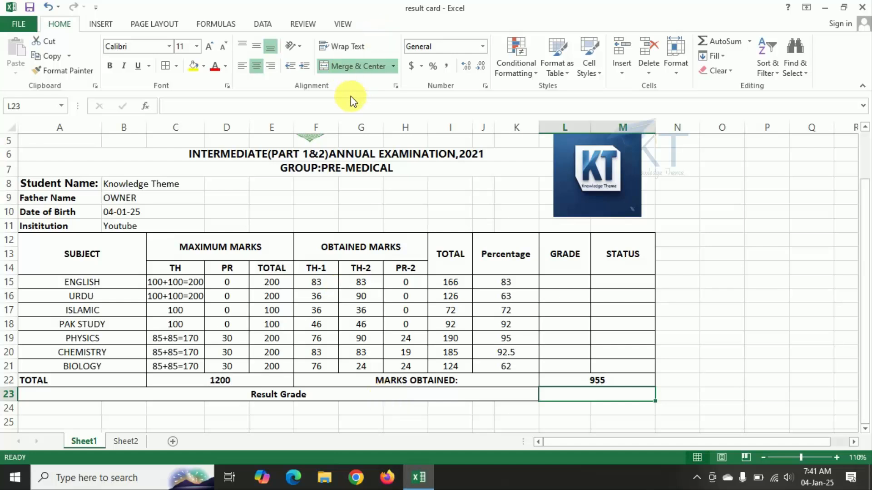
pyautogui.click(351, 66)
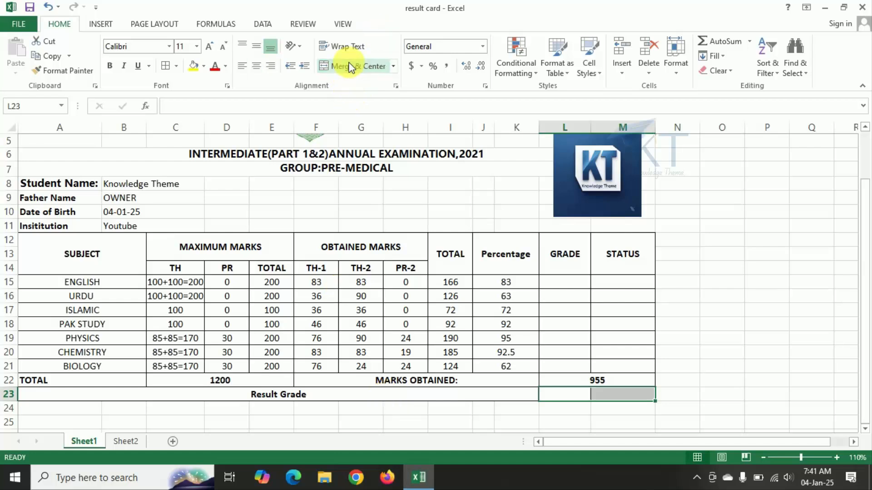
pyautogui.click(350, 67)
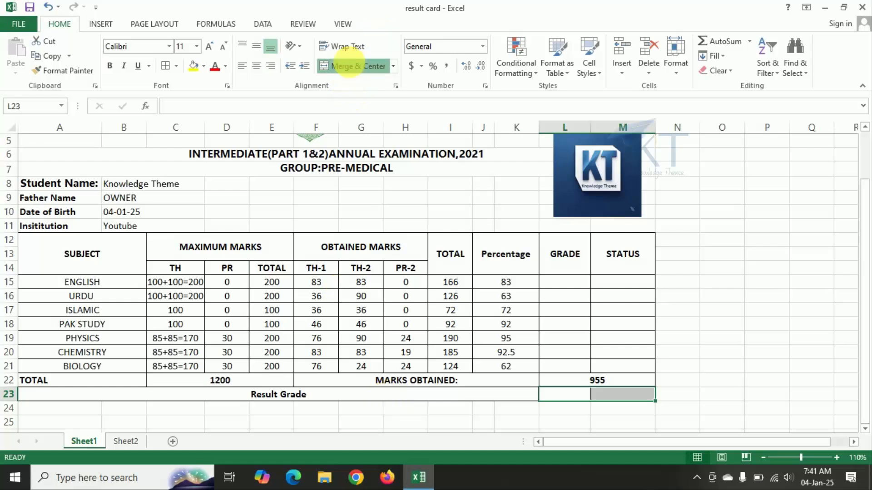
# Unmerge the Result Grade cells A23:K23.
pyautogui.click(272, 394)
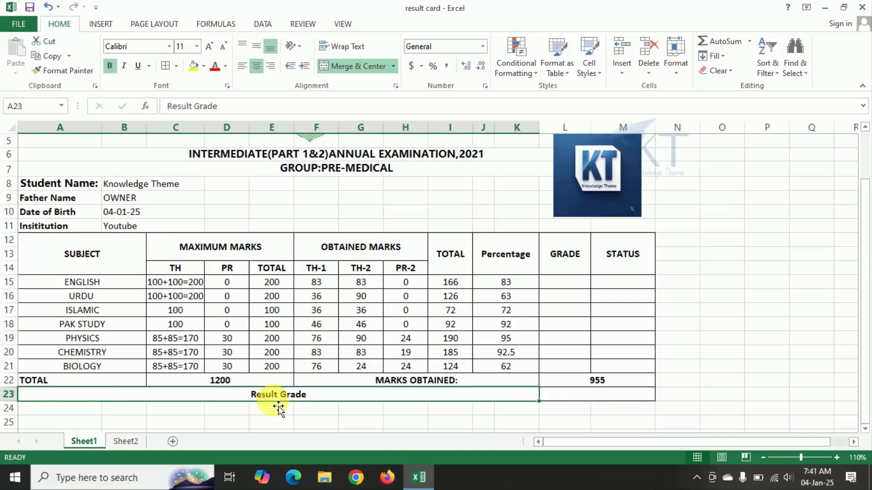
pyautogui.click(345, 73)
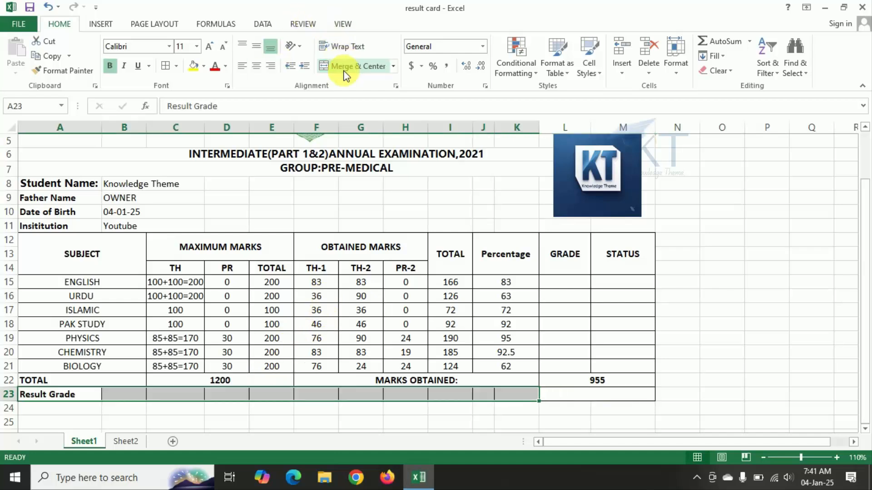
# Copy the Result Grade label from A23 into J23, and merge and center J23:K23.
pyautogui.click(76, 396)
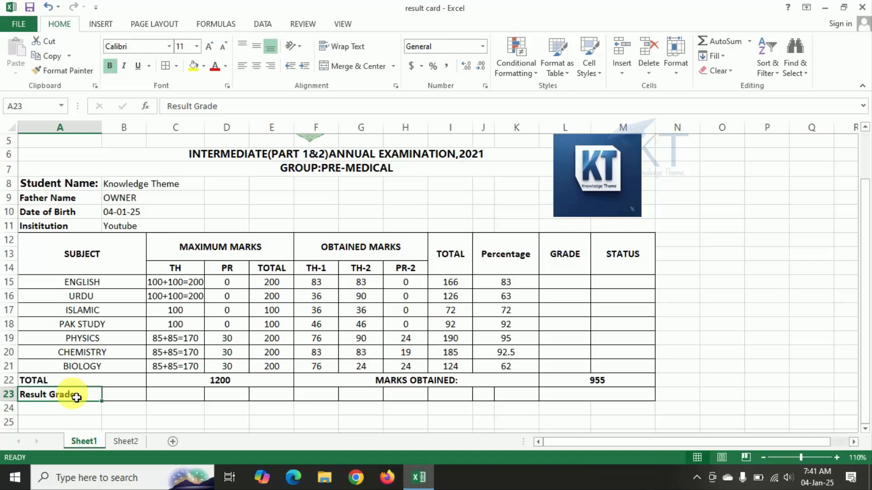
pyautogui.hotkey('ctrl', 'c')
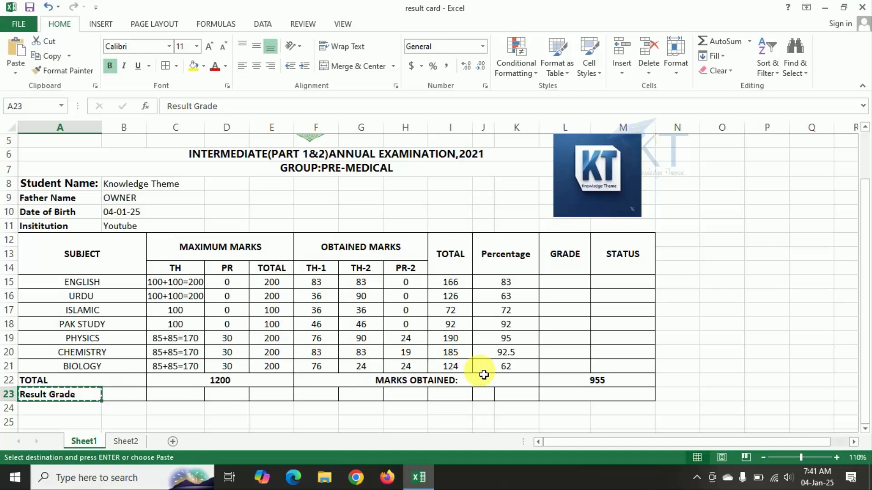
pyautogui.click(491, 401)
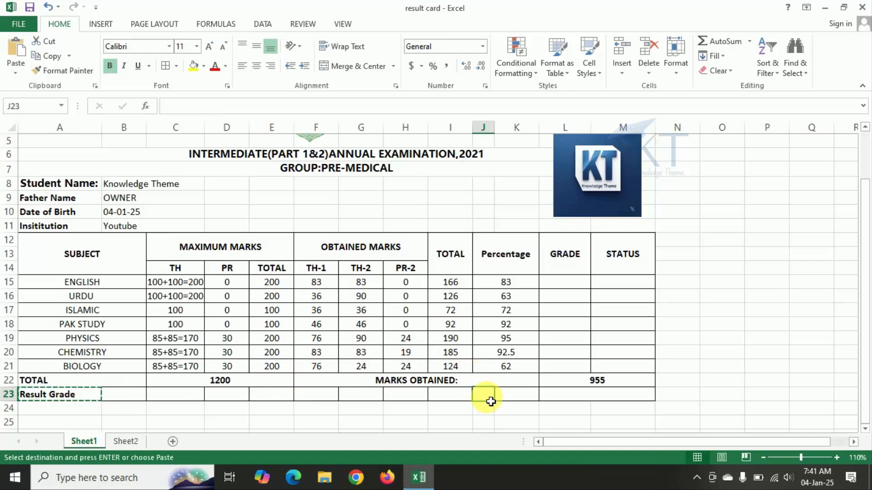
pyautogui.hotkey('ctrl', 'v')
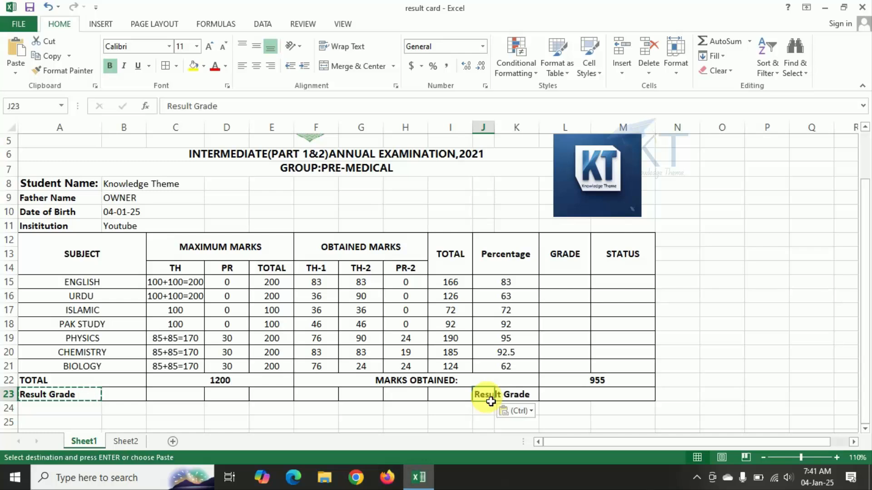
pyautogui.moveTo(490, 401); pyautogui.dragTo(500, 396)
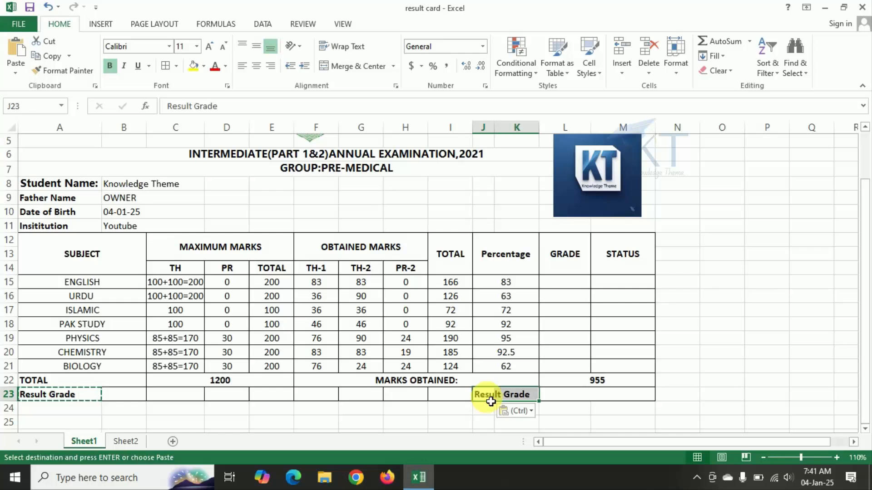
pyautogui.click(381, 65)
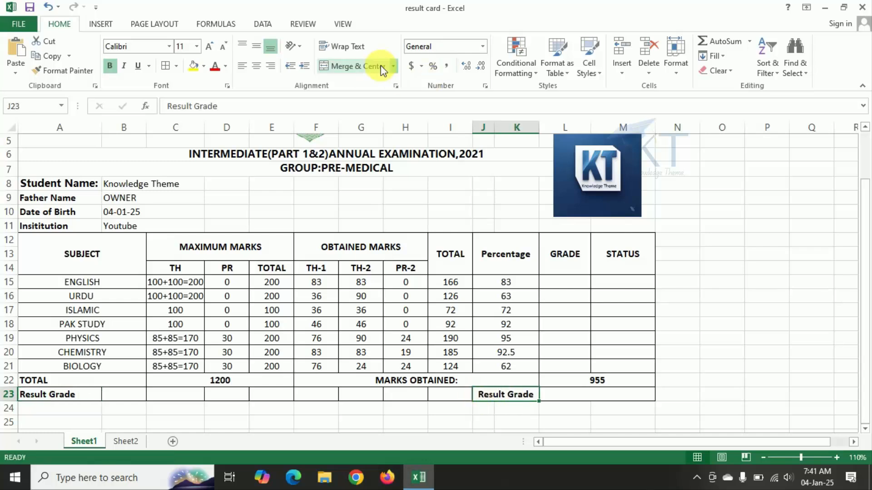
# Replace the label in cell A23 with "Result%".
pyautogui.click(84, 401)
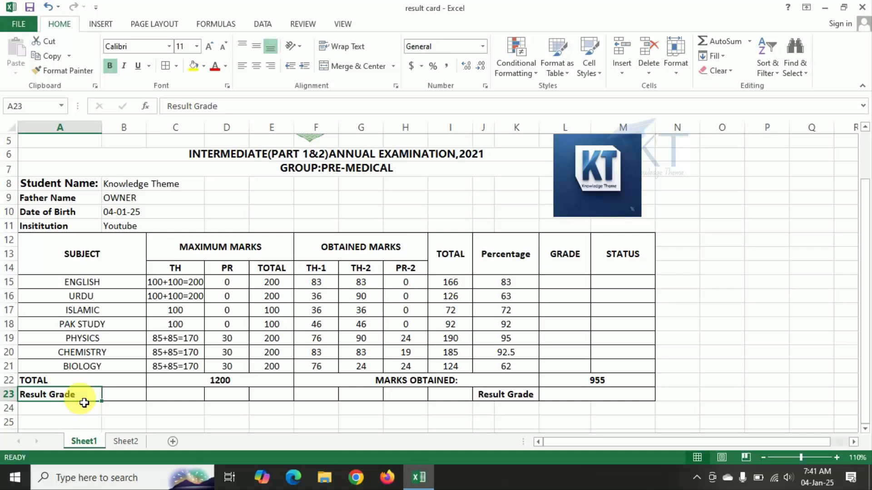
pyautogui.write('Result')
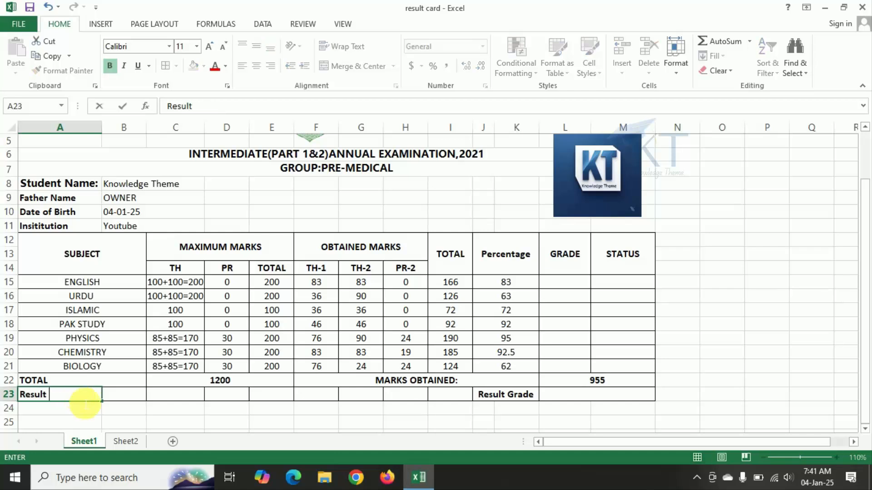
pyautogui.press('BackSpace')
pyautogui.write('P')
pyautogui.press('BackSpace')
pyautogui.write('%')
pyautogui.press('Tab')
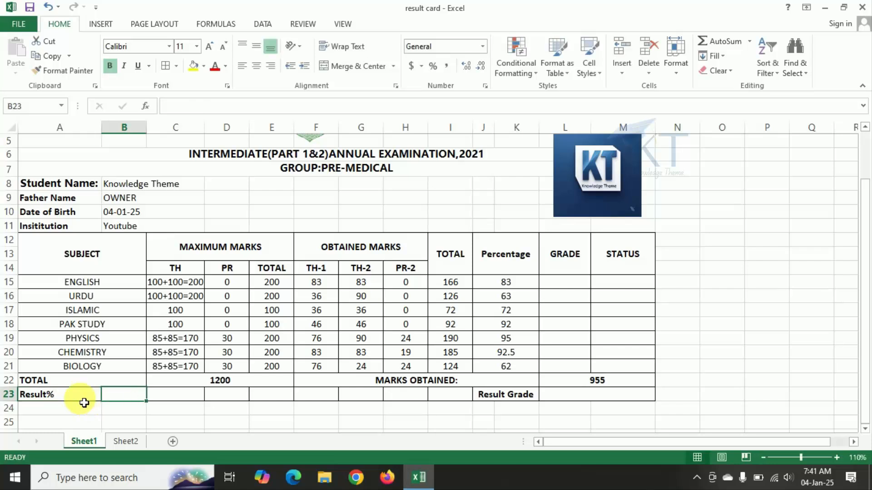
# Merge and center cells A23:F23 and align the Result% label to the right.
pyautogui.click(84, 403)
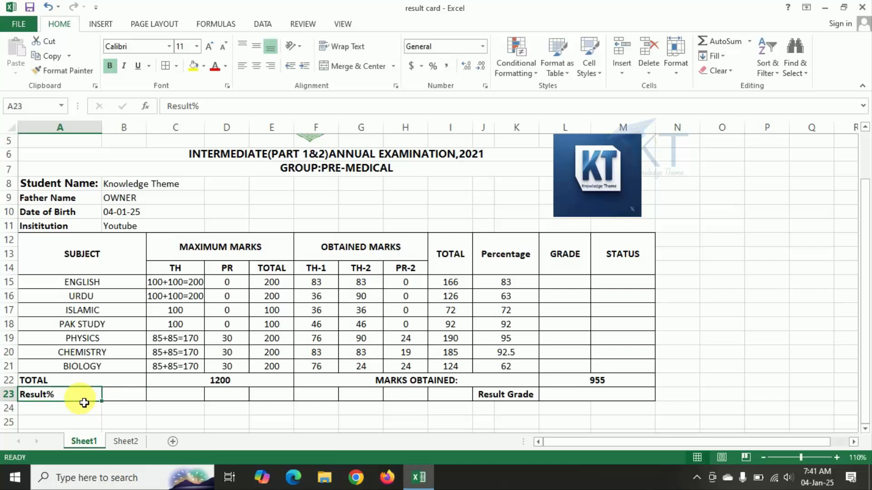
pyautogui.hotkey('shift', 'Right')
pyautogui.hotkey('shift', 'Right')
pyautogui.hotkey('shift', 'Right')
pyautogui.hotkey('shift', 'Right')
pyautogui.hotkey('shift', 'Right')
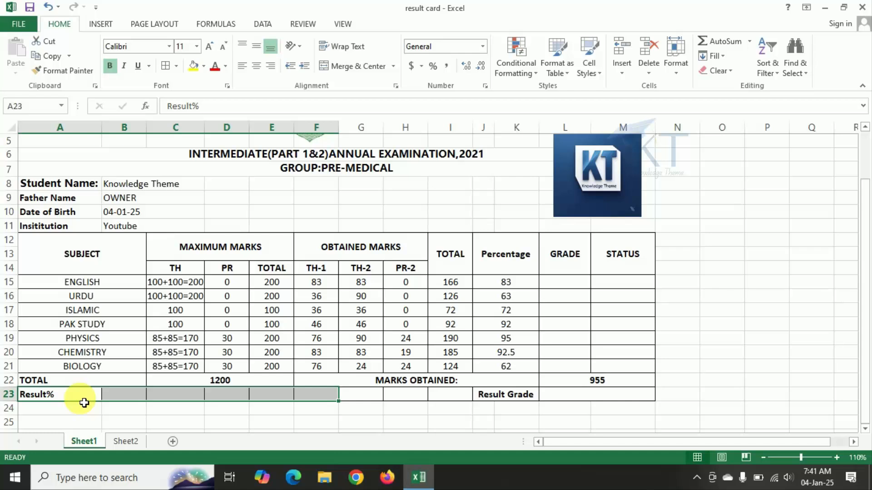
pyautogui.press('alt')
pyautogui.press('h')
pyautogui.press('m')
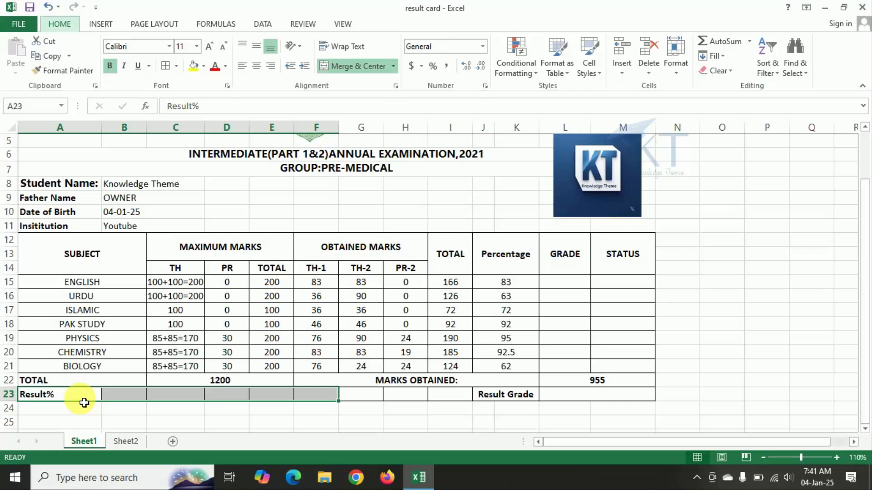
pyautogui.press('c')
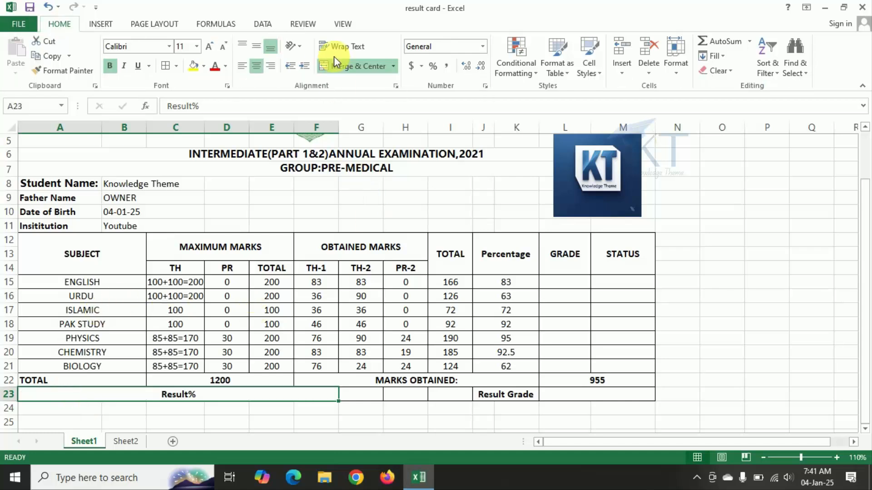
pyautogui.click(272, 67)
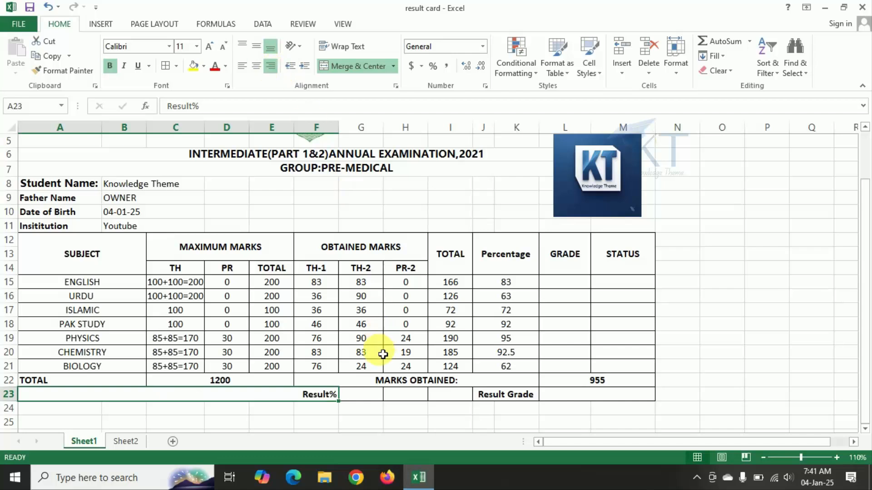
# Merge and center cells G23:I23 between the Result% and Result Grade labels.
pyautogui.click(376, 399)
pyautogui.hotkey('shift', 'Right')
pyautogui.hotkey('shift', 'Right')
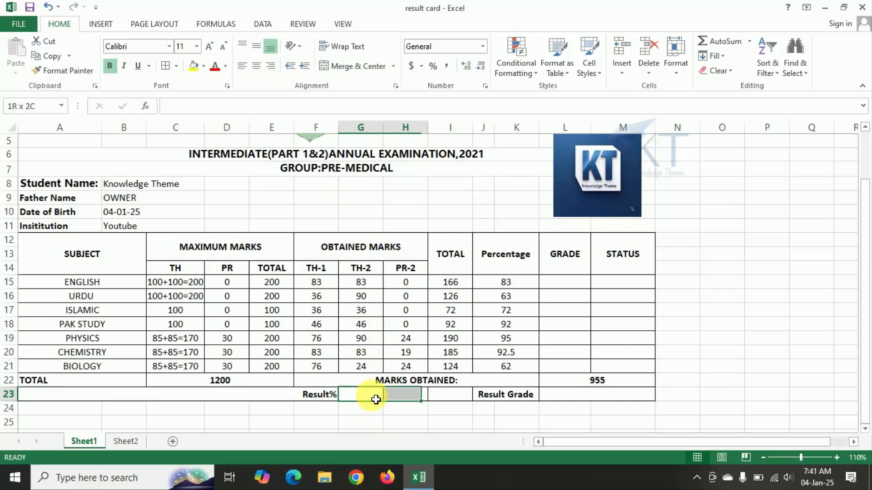
pyautogui.press('alt')
pyautogui.press('h')
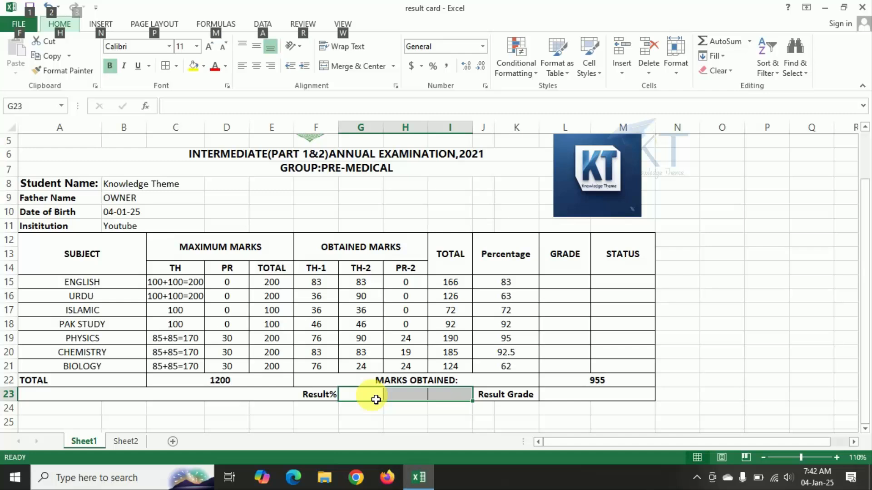
pyautogui.press('m')
pyautogui.press('c')
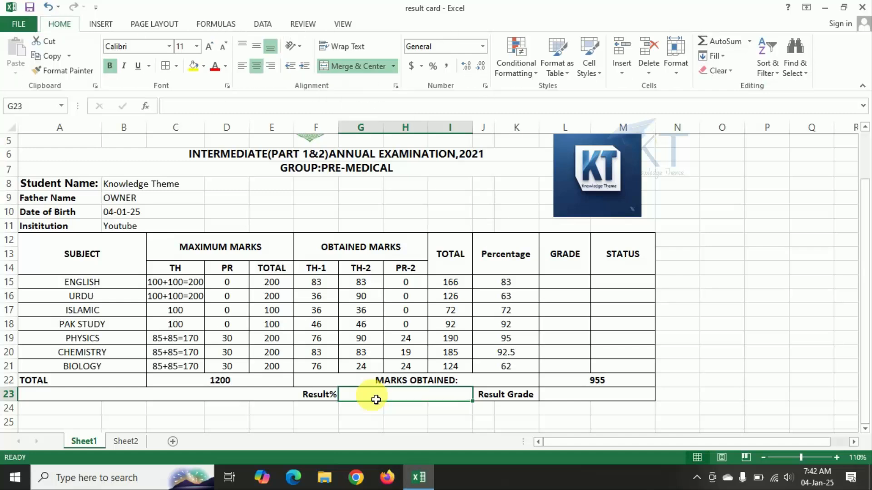
pyautogui.click(577, 398)
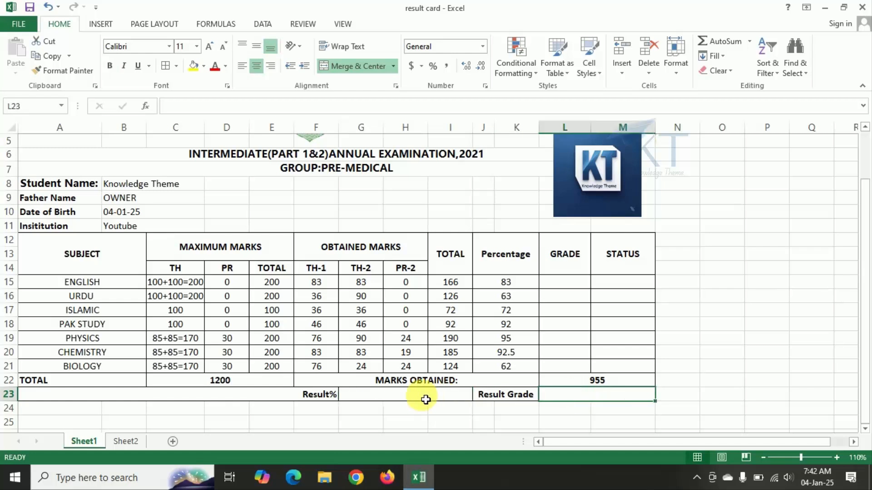
# Calculate the overall result percentage in G23 with the formula =L22/C22*100.
pyautogui.click(405, 402)
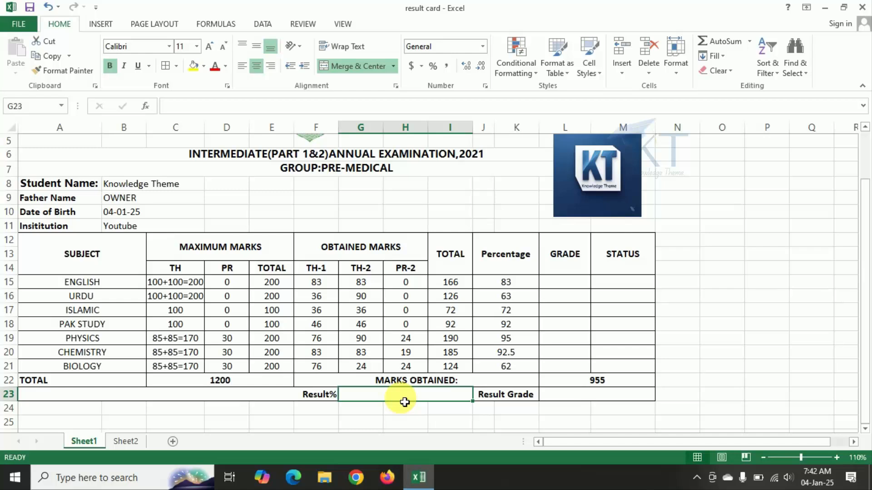
pyautogui.write('=')
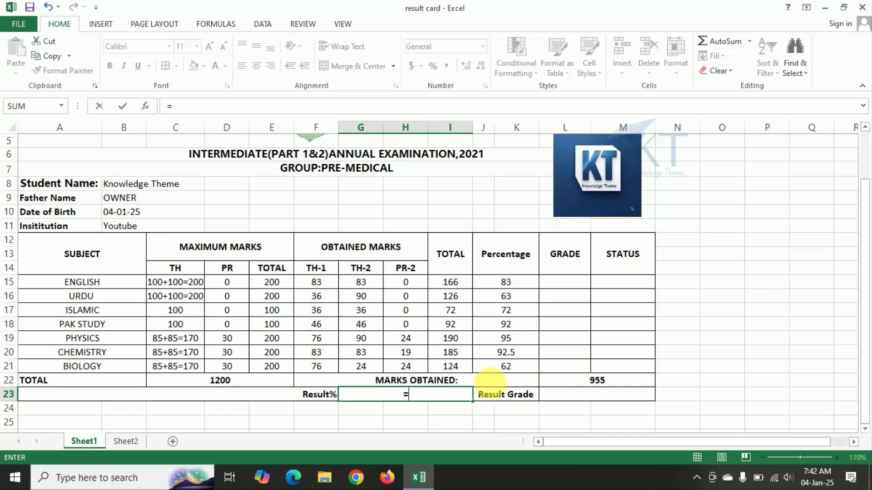
pyautogui.click(595, 382)
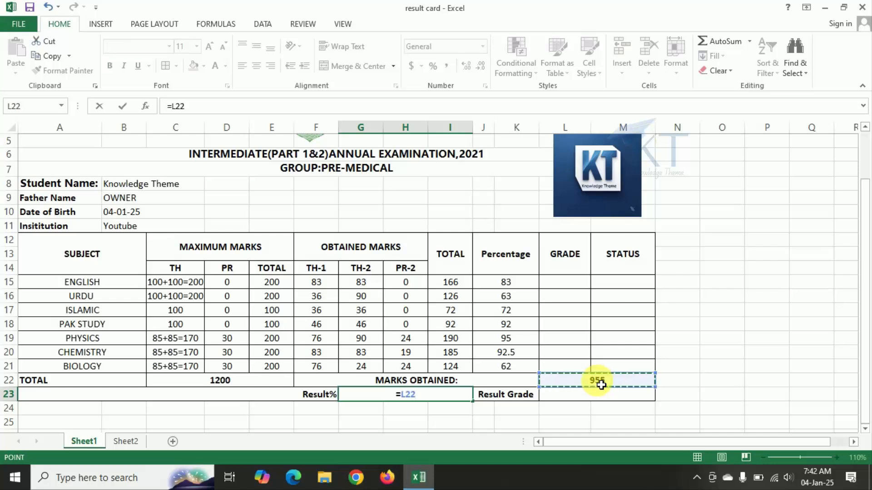
pyautogui.write('/')
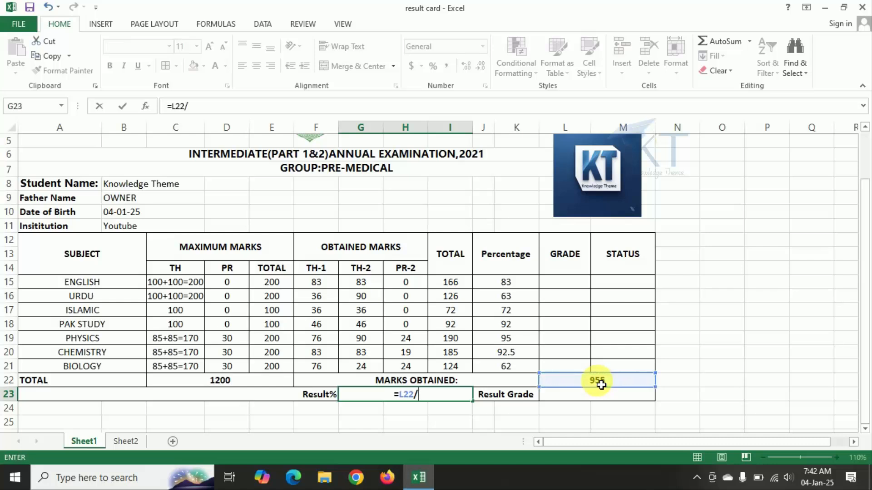
pyautogui.click(213, 387)
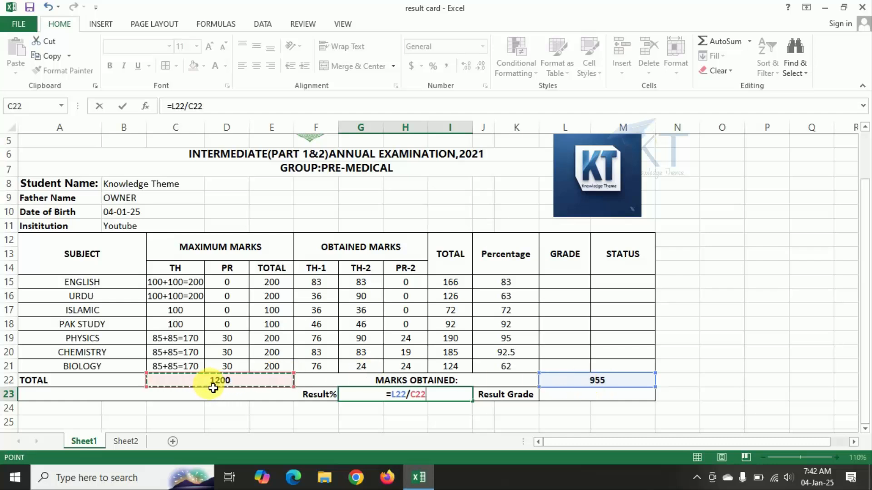
pyautogui.write('*100')
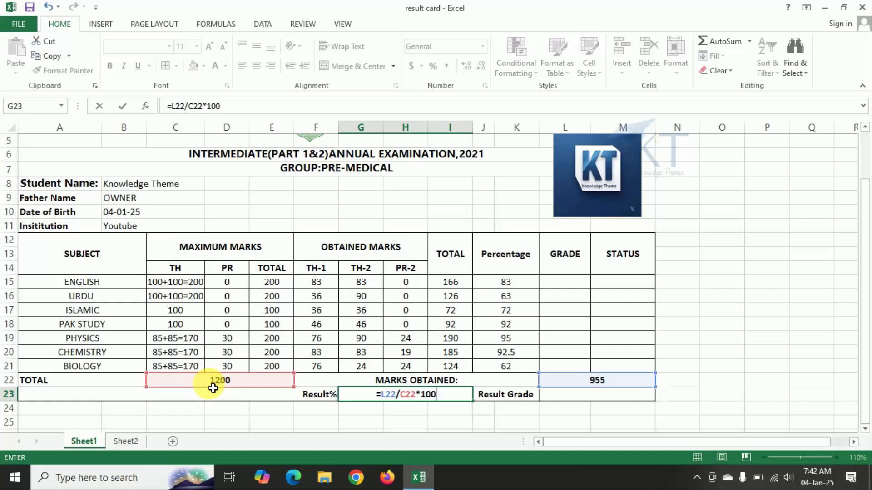
pyautogui.press('Tab')
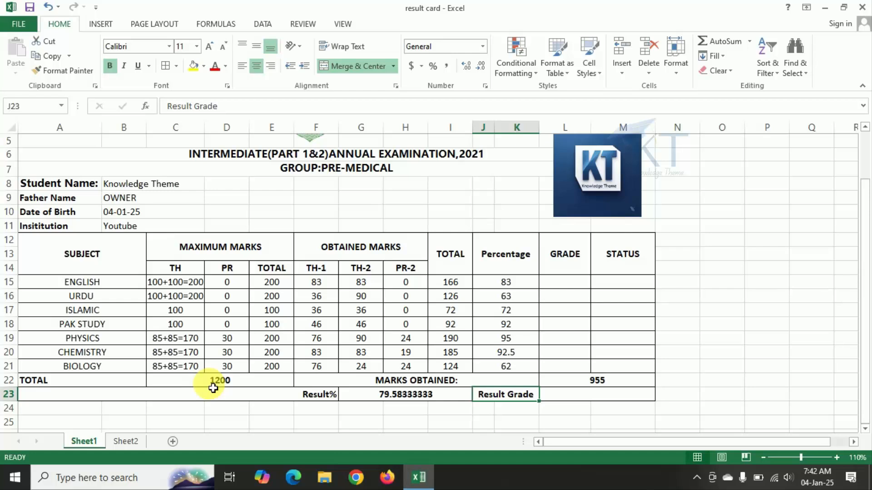
# Start the Result Grade formula in L23 with an IF that returns "A" when G23>=90.
pyautogui.press('Right')
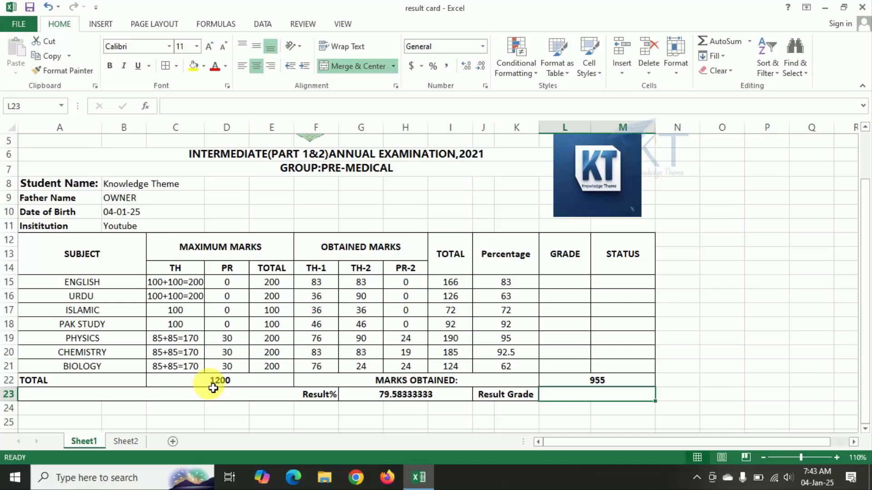
pyautogui.write('=')
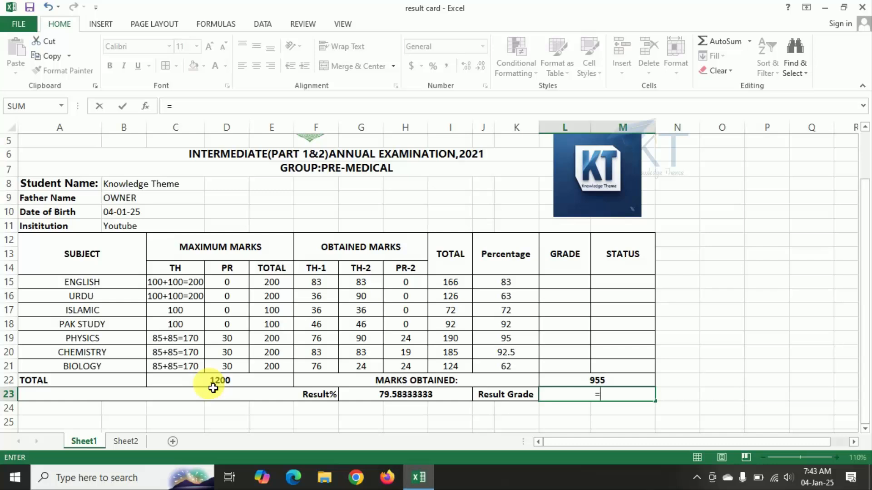
pyautogui.write('id')
pyautogui.press('BackSpace')
pyautogui.write('f')
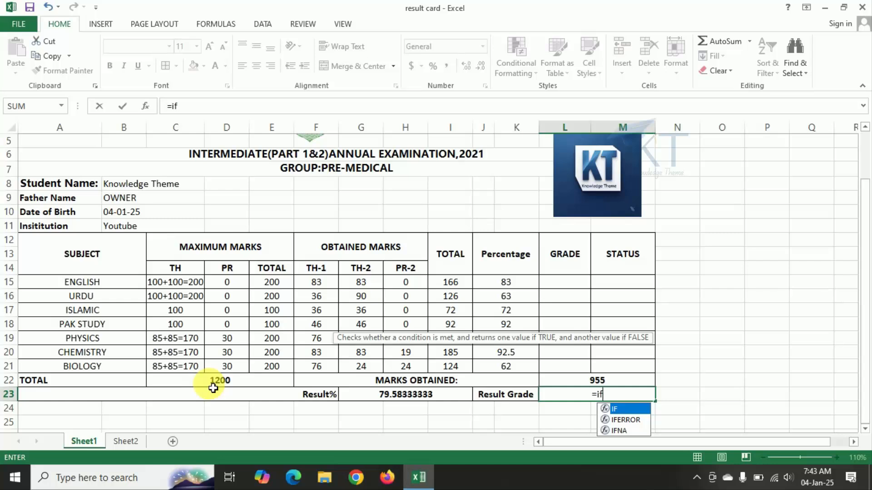
pyautogui.press('Tab')
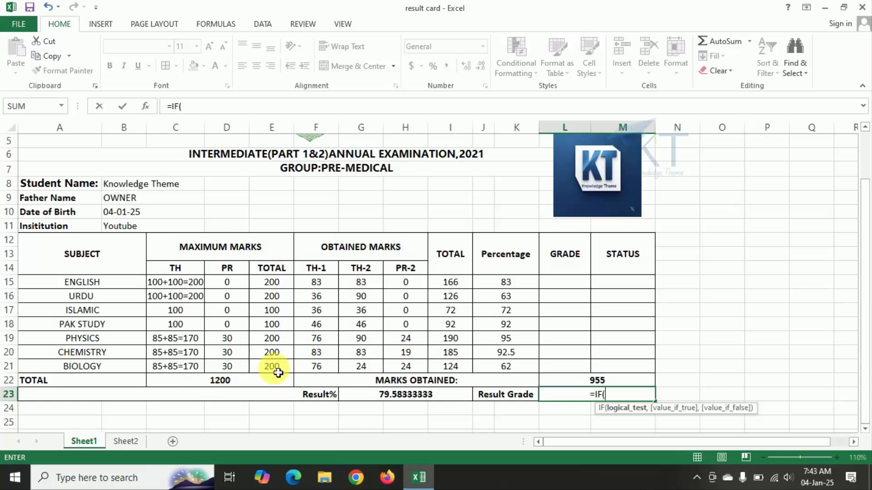
pyautogui.click(419, 401)
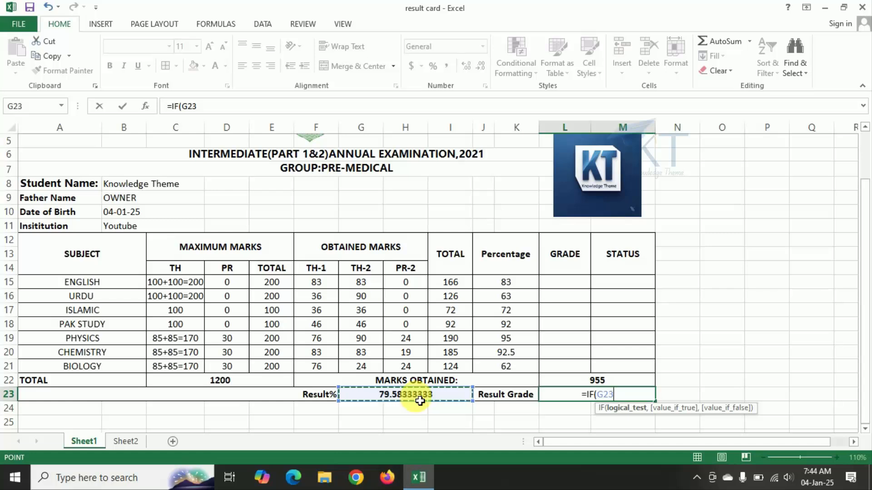
pyautogui.write('>')
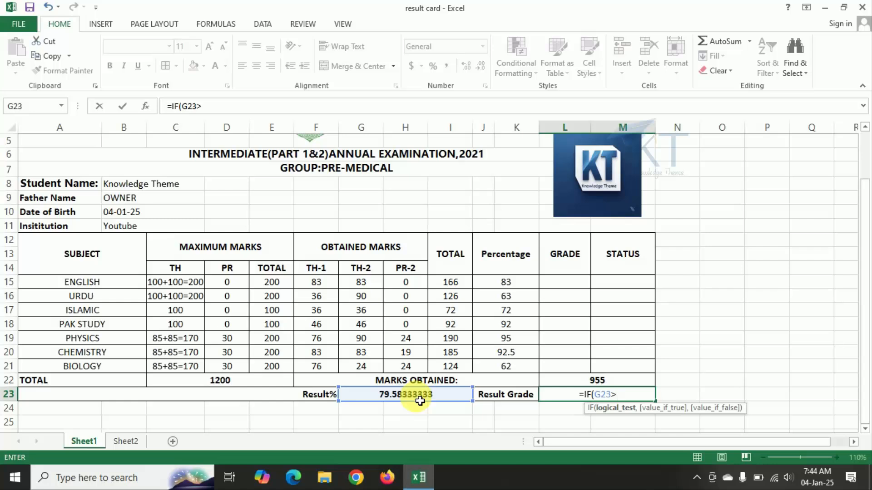
pyautogui.write('=')
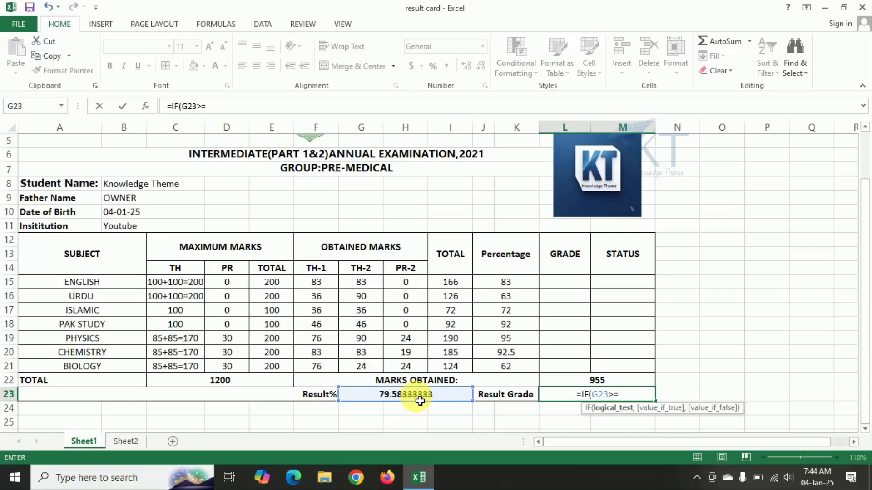
pyautogui.write('90')
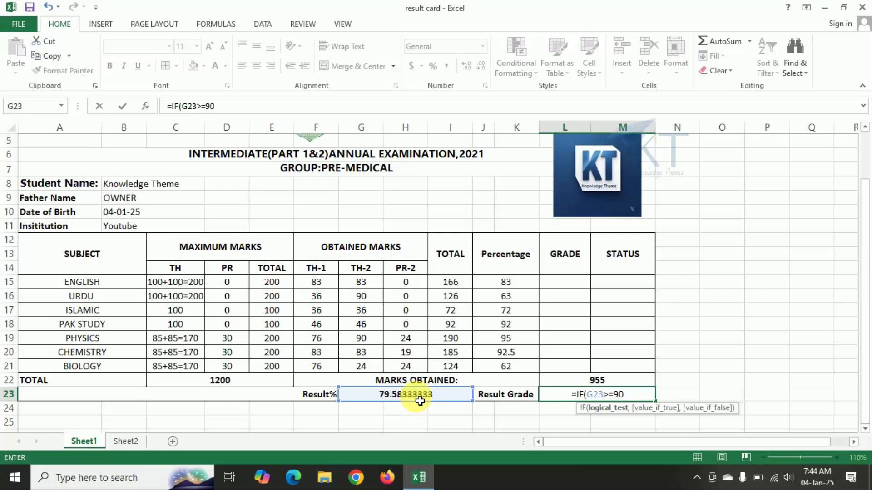
pyautogui.write(',')
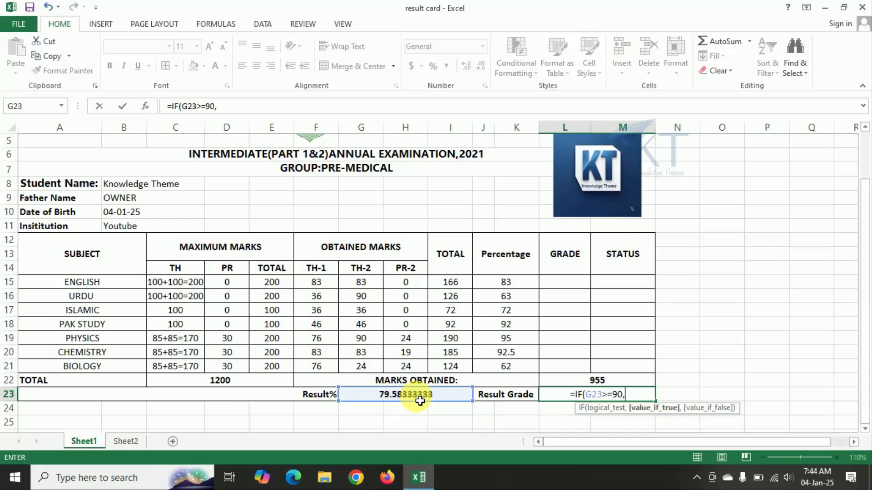
pyautogui.write('"')
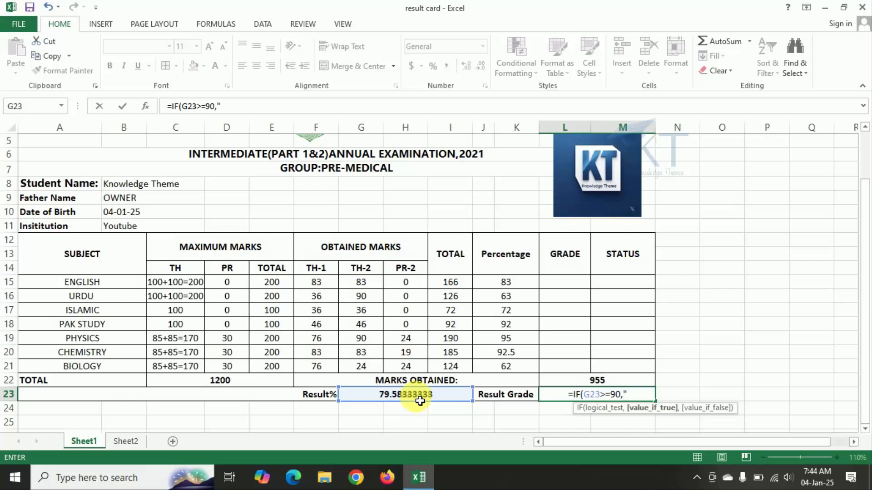
pyautogui.write('A')
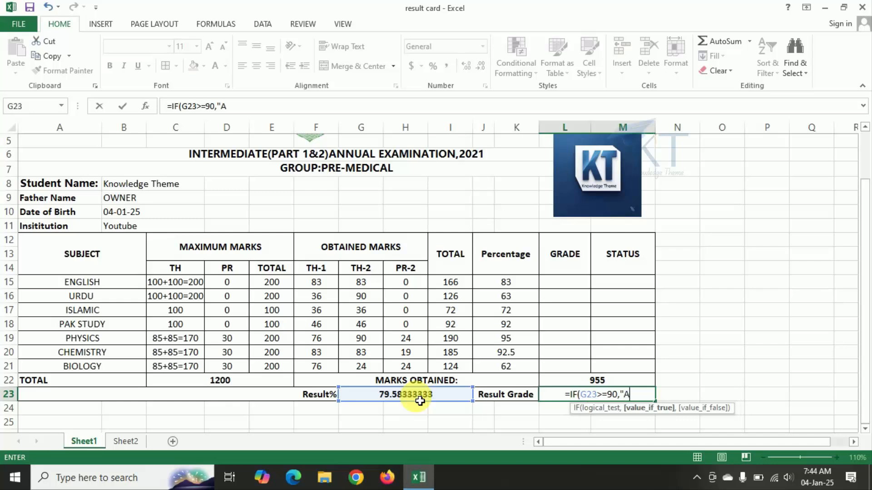
pyautogui.write('"')
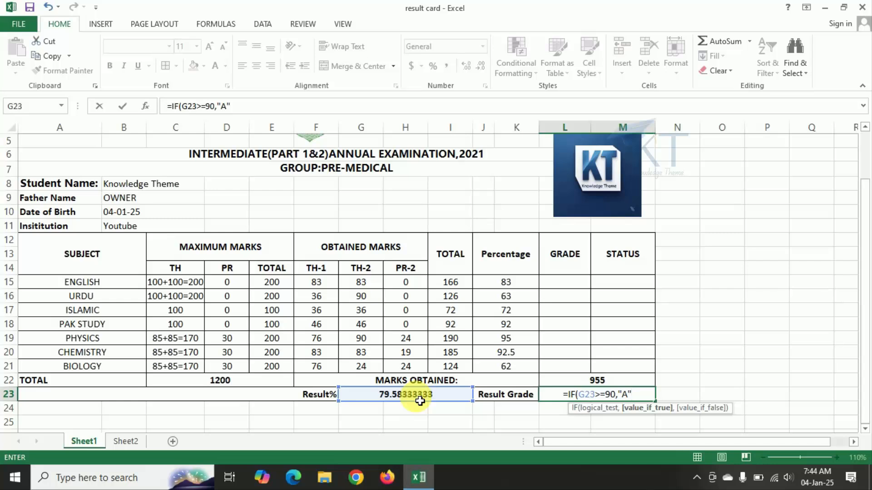
pyautogui.write(',')
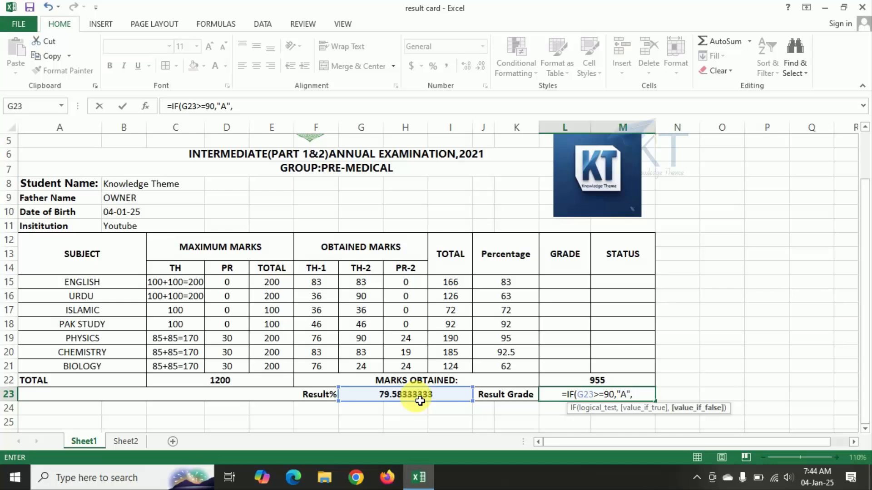
# Add a nested IF to the L23 formula that returns "B" when G23>=80.
pyautogui.write('if')
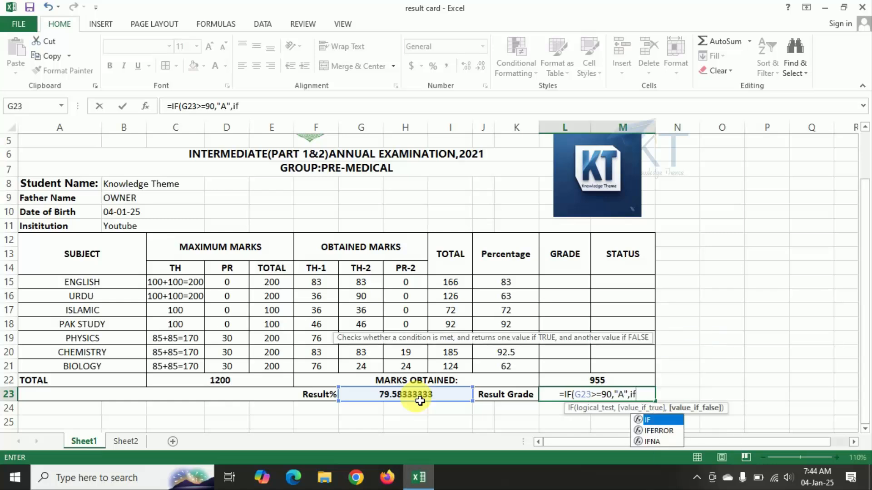
pyautogui.press('Tab')
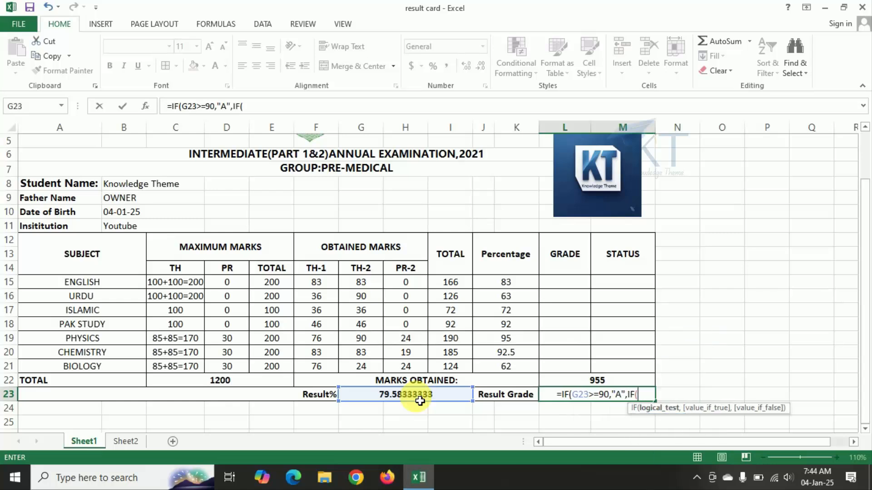
pyautogui.write('g23')
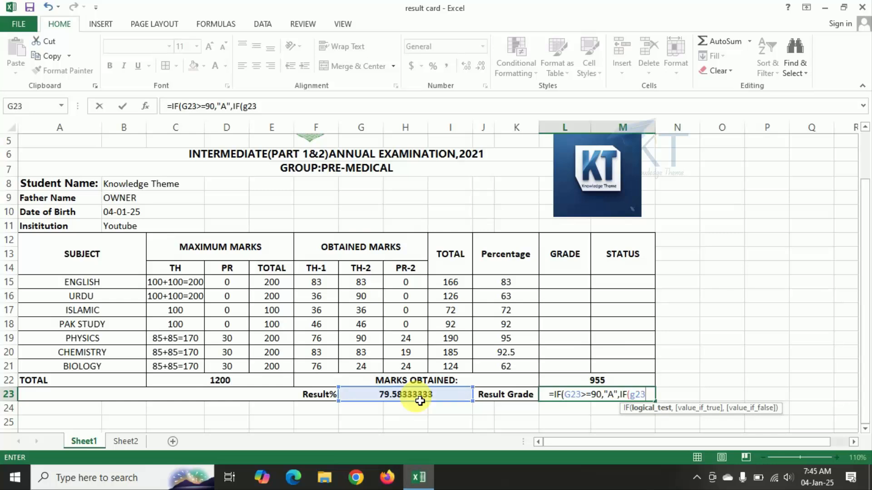
pyautogui.press('BackSpace')
pyautogui.press('BackSpace')
pyautogui.press('BackSpace')
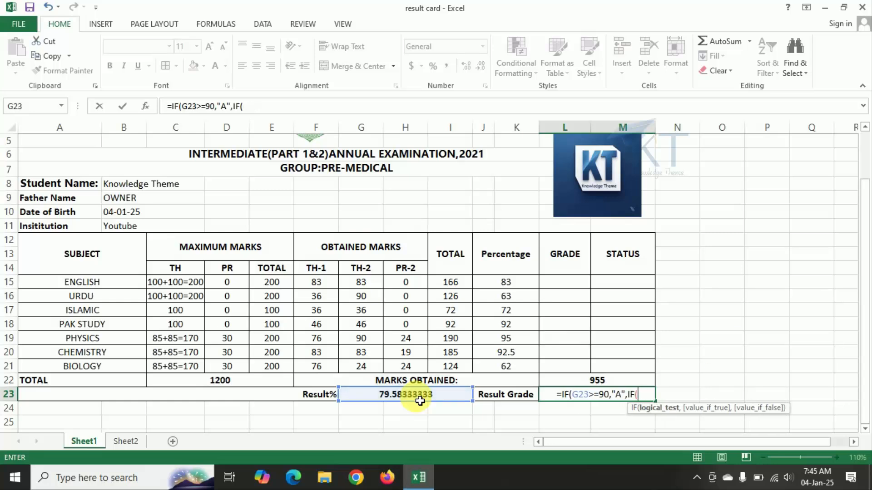
pyautogui.click(420, 401)
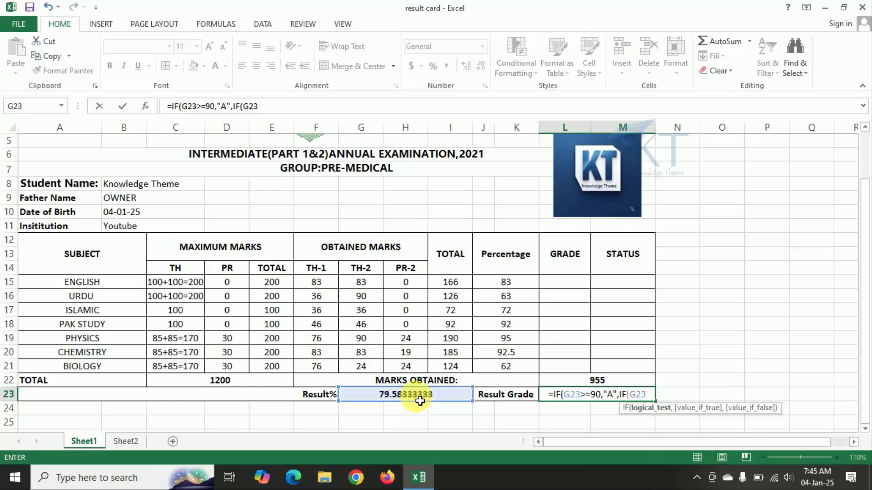
pyautogui.write('>')
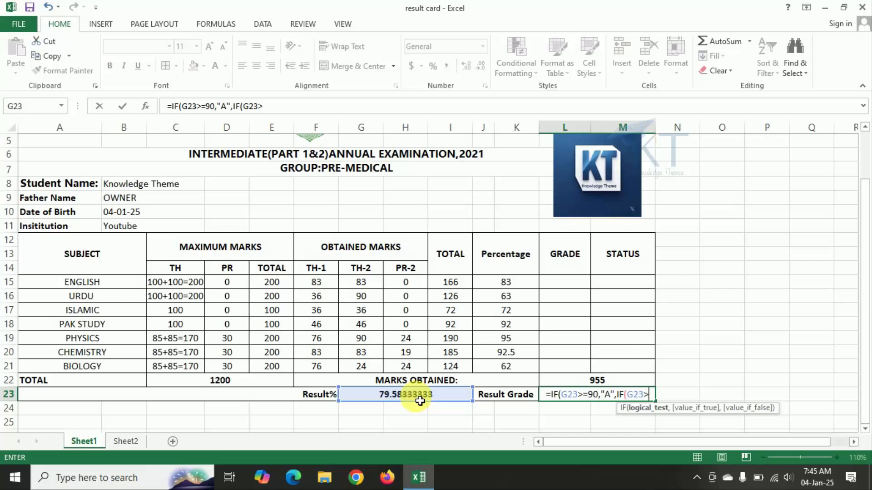
pyautogui.write('=80')
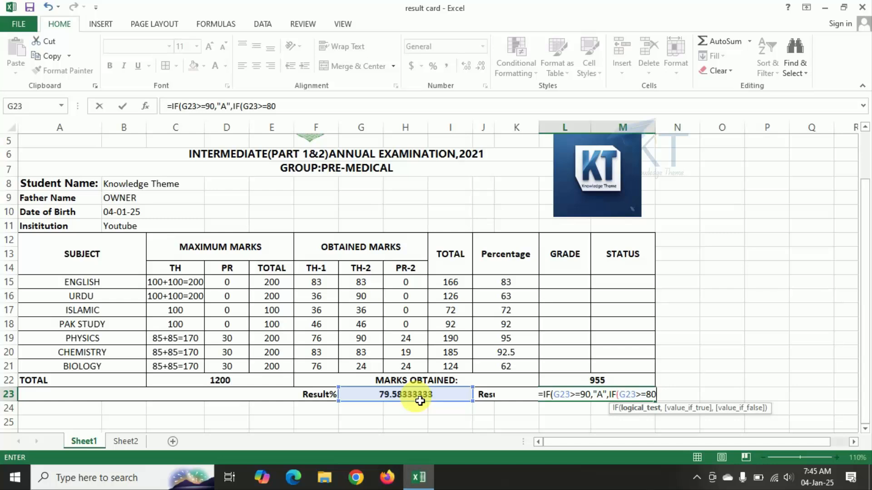
pyautogui.write(',"')
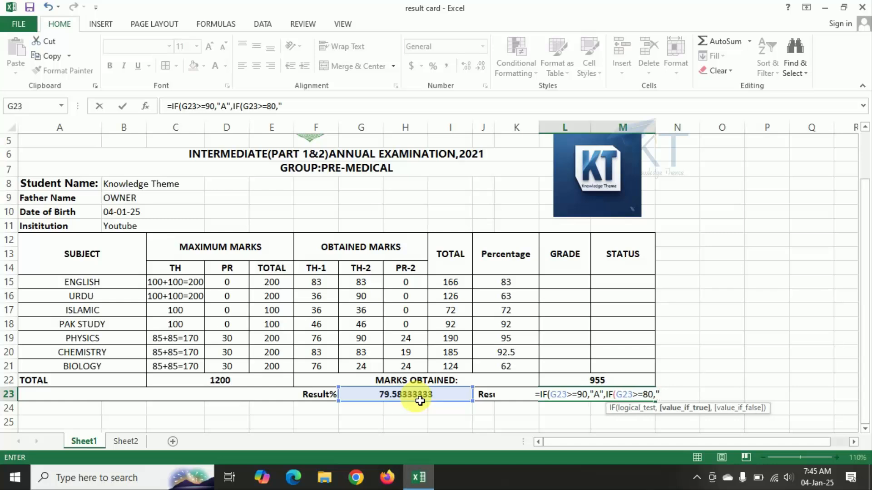
pyautogui.write('B')
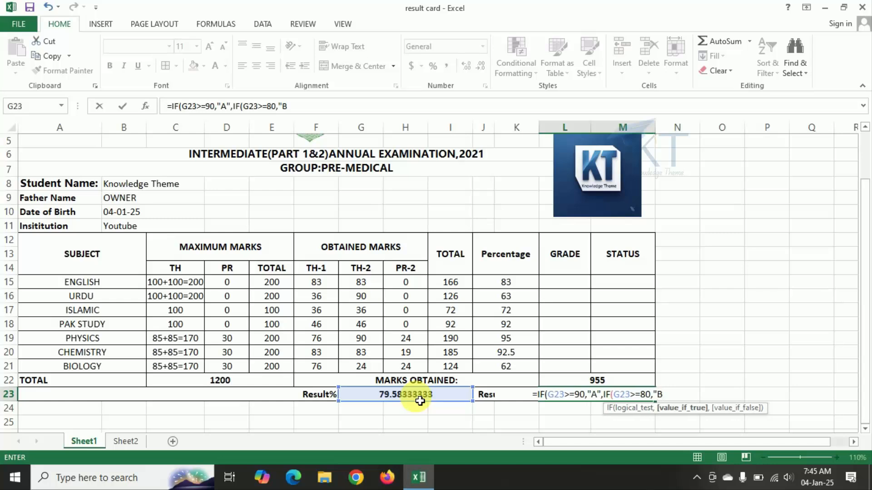
pyautogui.write('",')
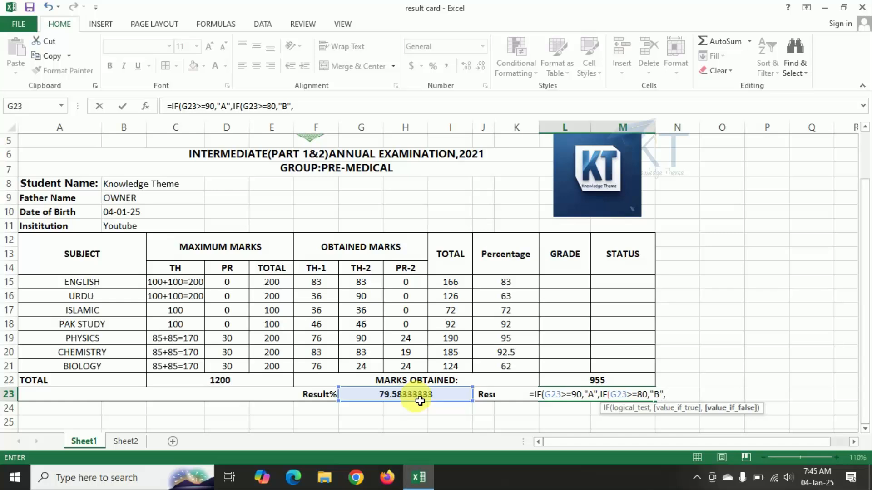
pyautogui.hotkey('shift', 'Left')
pyautogui.hotkey('shift', 'Left')
pyautogui.hotkey('shift', 'Left')
pyautogui.press('Right')
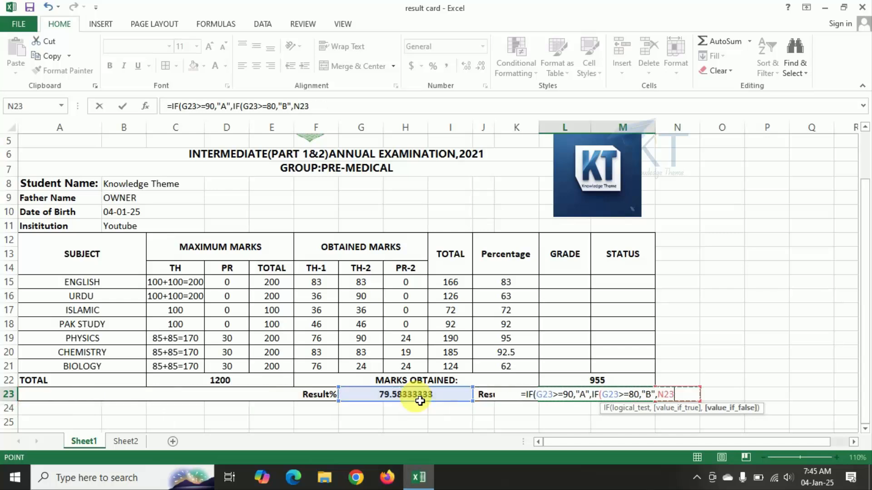
pyautogui.press('Left')
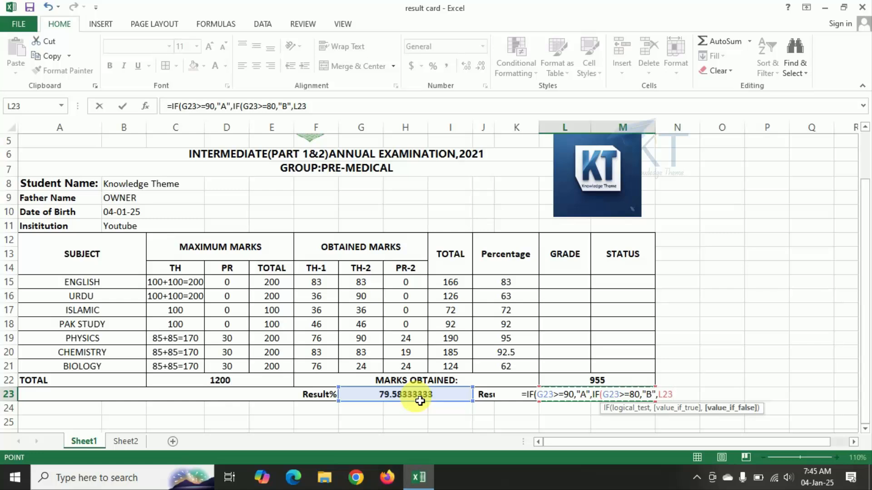
pyautogui.press('F2')
pyautogui.press('Left')
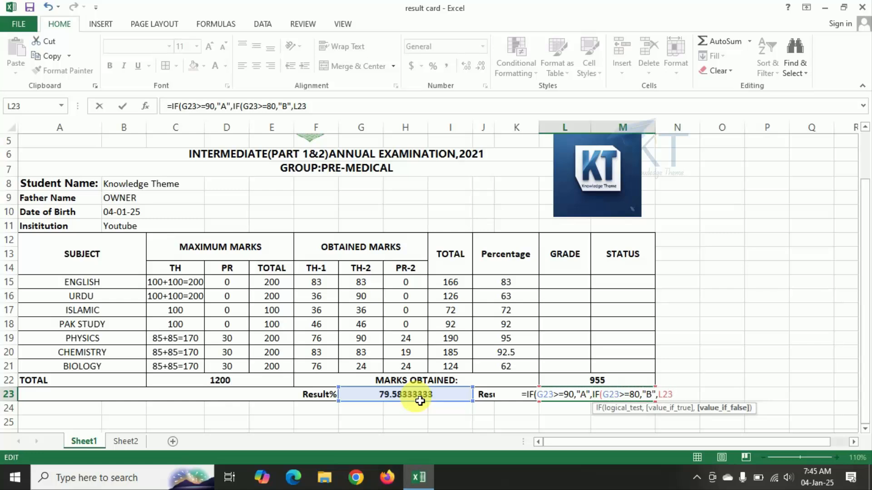
pyautogui.press('BackSpace')
pyautogui.press('BackSpace')
pyautogui.press('BackSpace')
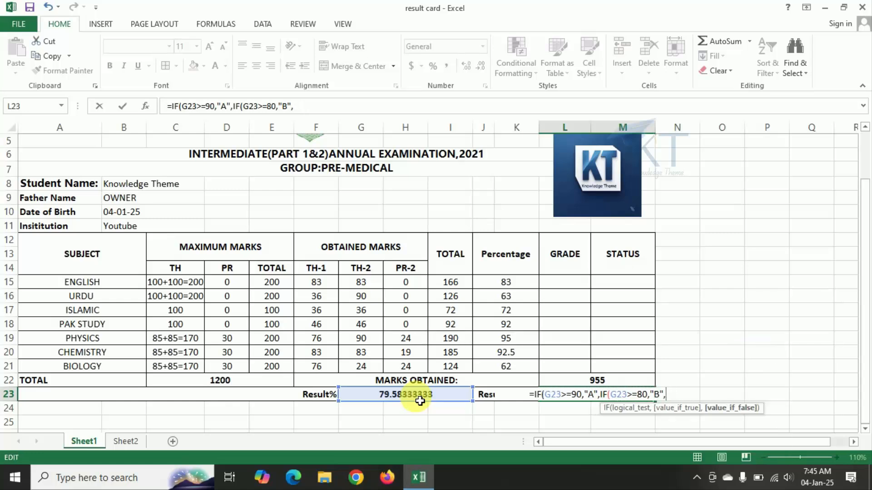
# Copy the IF(G23>=80,"B", segment of the L23 formula and paste a duplicate at the formula's end.
pyautogui.hotkey('shift', 'Left')
pyautogui.hotkey('shift', 'Left')
pyautogui.hotkey('shift', 'Left')
pyautogui.hotkey('shift', 'Left')
pyautogui.hotkey('shift', 'Left')
pyautogui.hotkey('shift', 'Left')
pyautogui.hotkey('shift', 'Left')
pyautogui.hotkey('shift', 'Left')
pyautogui.hotkey('shift', 'Left')
pyautogui.hotkey('shift', 'Left')
pyautogui.hotkey('shift', 'Left')
pyautogui.hotkey('shift', 'Left')
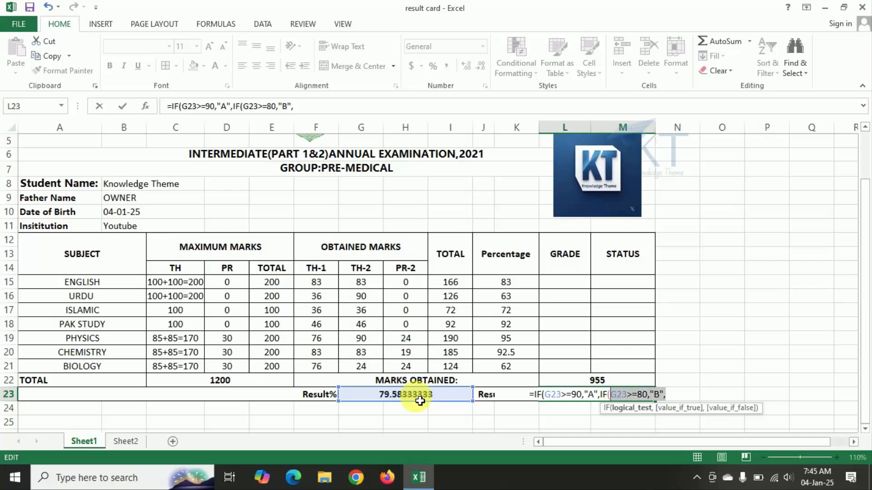
pyautogui.hotkey('shift', 'Left')
pyautogui.hotkey('shift', 'Left')
pyautogui.hotkey('shift', 'Left')
pyautogui.hotkey('ctrl', 'c')
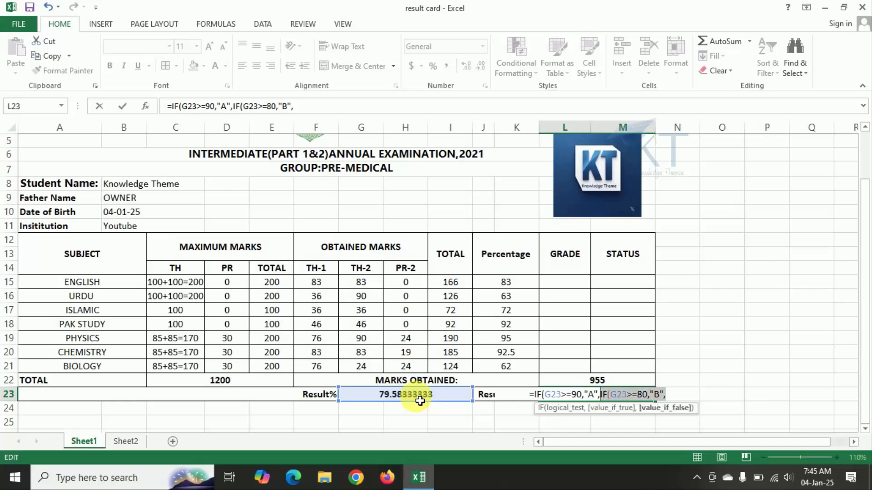
pyautogui.press('Left')
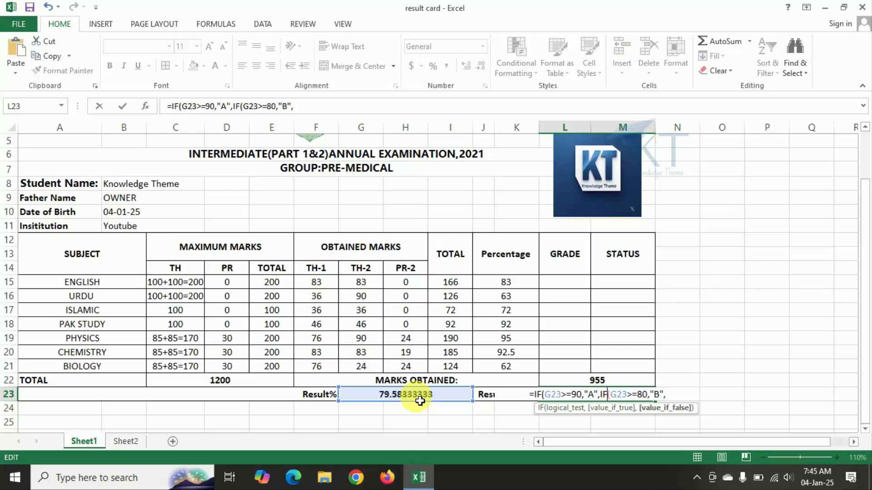
pyautogui.press('Right')
pyautogui.press('Right')
pyautogui.press('Right')
pyautogui.press('Right')
pyautogui.press('Right')
pyautogui.press('Right')
pyautogui.press('Right')
pyautogui.press('Right')
pyautogui.press('Right')
pyautogui.press('Right')
pyautogui.press('Right')
pyautogui.press('Right')
pyautogui.press('Right')
pyautogui.press('Right')
pyautogui.press('Right')
pyautogui.hotkey('ctrl', 'v')
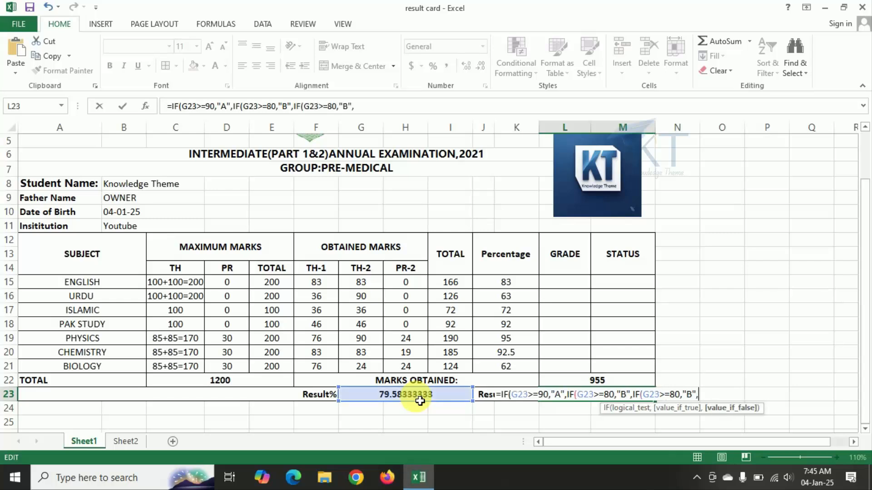
# Change the duplicated IF in the L23 formula to return "C" when G23>=70.
pyautogui.press('Left')
pyautogui.press('Left')
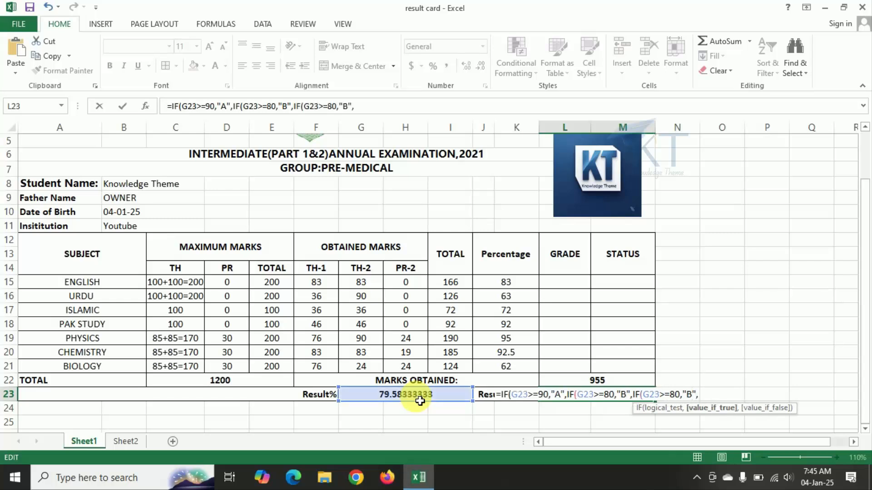
pyautogui.press('BackSpace')
pyautogui.write('C')
pyautogui.press('Left')
pyautogui.press('Left')
pyautogui.press('Left')
pyautogui.press('Left')
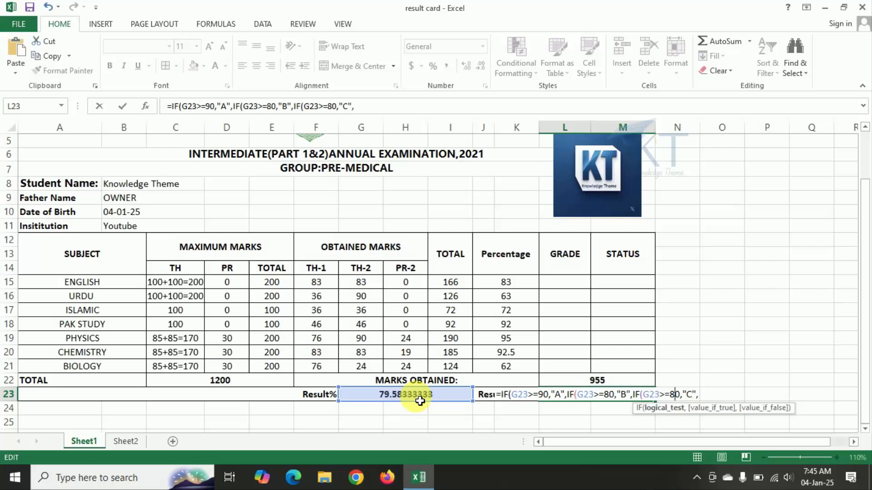
pyautogui.press('BackSpace')
pyautogui.write('7')
# Paste another copy of the IF segment at the end of the L23 formula and make it return "D" when G23>=60.
pyautogui.press('End')
pyautogui.hotkey('ctrl', 'v')
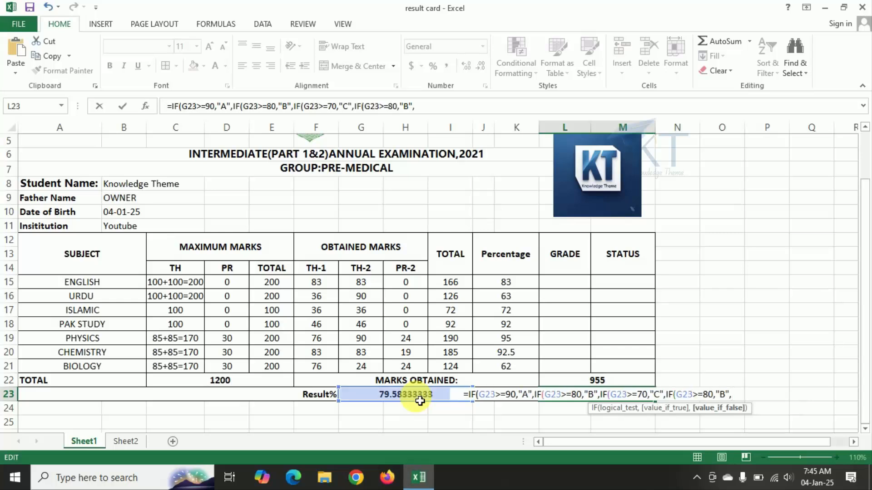
pyautogui.press('Left')
pyautogui.press('Left')
pyautogui.press('Left')
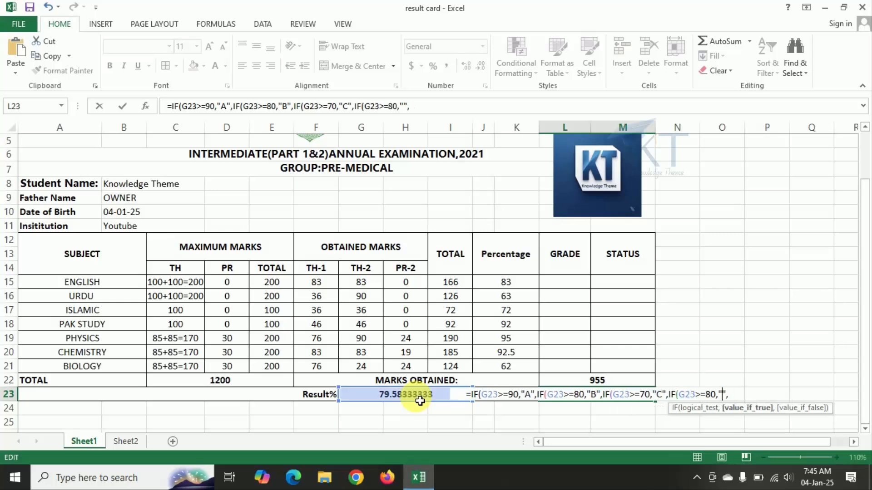
pyautogui.press('BackSpace')
pyautogui.write('D')
pyautogui.press('Left')
pyautogui.press('Left')
pyautogui.press('Left')
pyautogui.press('Left')
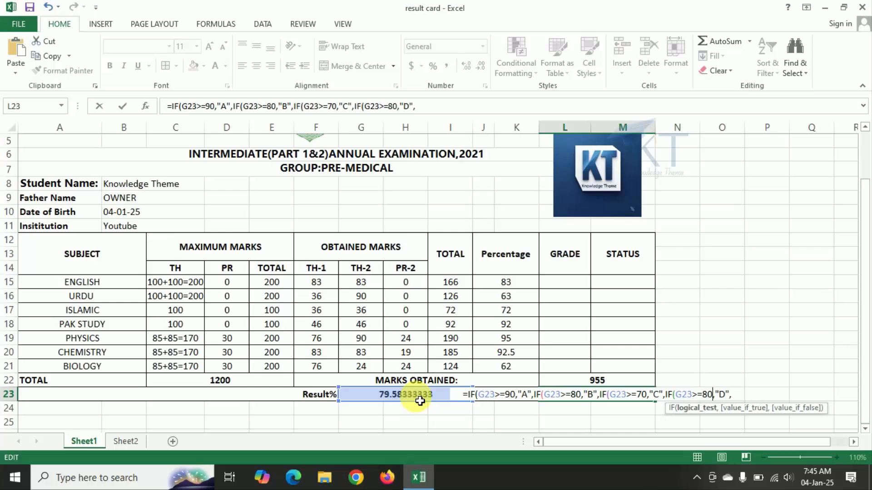
pyautogui.press('BackSpace')
pyautogui.write('6')
# Append another copied IF segment to the L23 formula and make it return "C" when G23>=55.
pyautogui.press('Right')
pyautogui.press('Right')
pyautogui.press('Right')
pyautogui.press('Right')
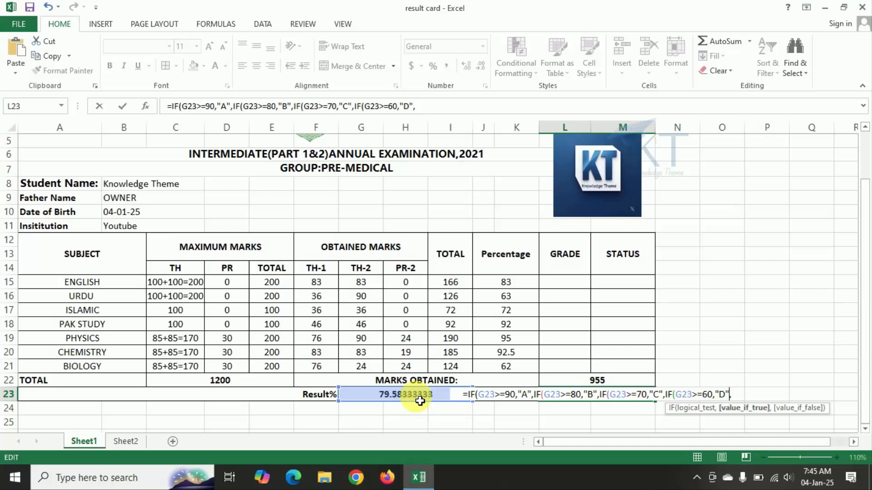
pyautogui.press('Right')
pyautogui.hotkey('ctrl', 'v')
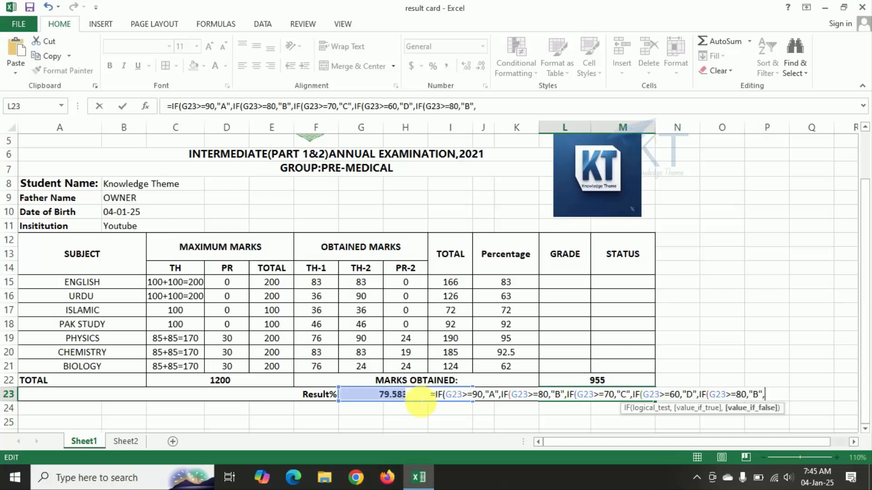
pyautogui.press('Left')
pyautogui.press('Left')
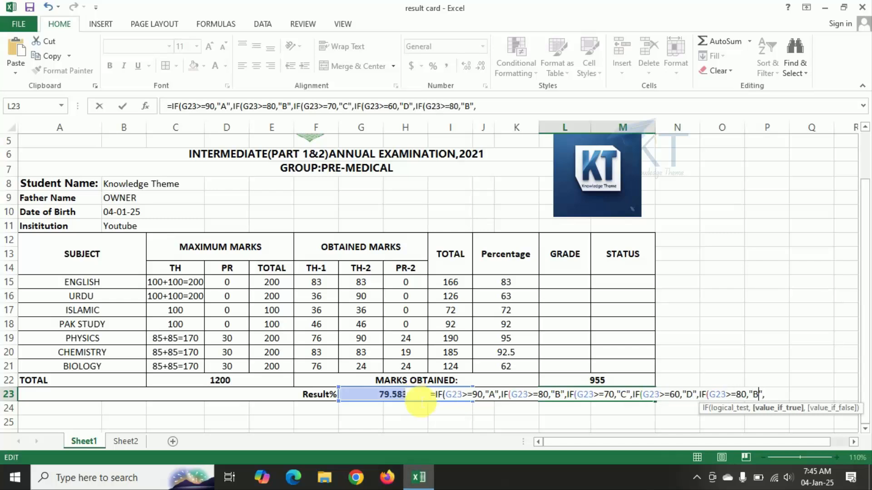
pyautogui.press('BackSpace')
pyautogui.write('C')
pyautogui.press('Left')
pyautogui.press('Left')
pyautogui.press('Left')
pyautogui.press('Left')
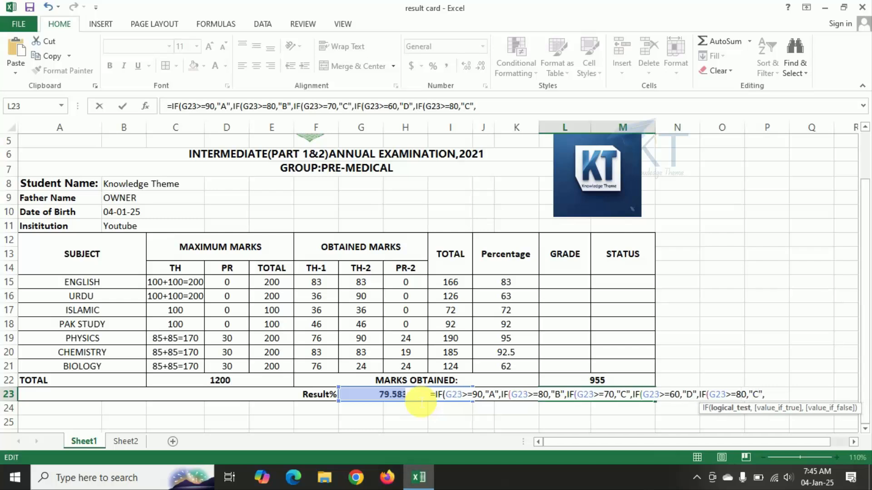
pyautogui.press('BackSpace')
pyautogui.press('Delete')
pyautogui.write('55')
# Append one more copied IF segment to the L23 formula and make it return "PASS" when G23=50.
pyautogui.press('Right')
pyautogui.press('Right')
pyautogui.press('Right')
pyautogui.press('Right')
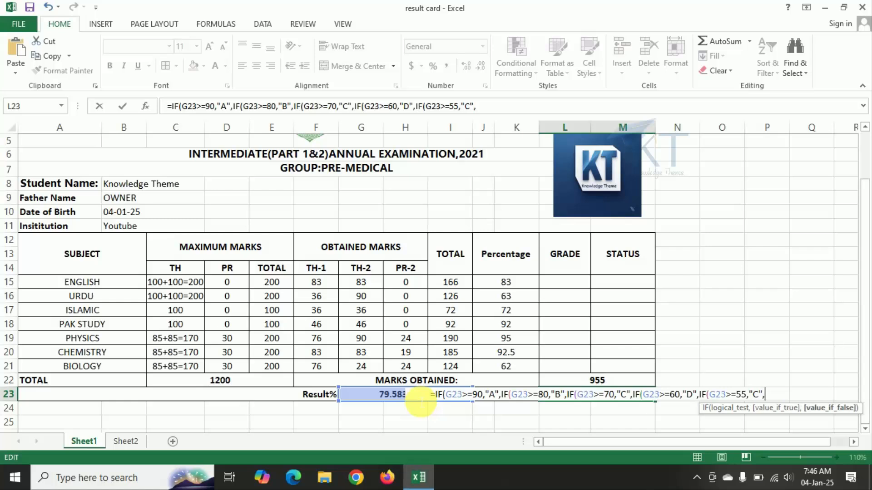
pyautogui.hotkey('ctrl', 'v')
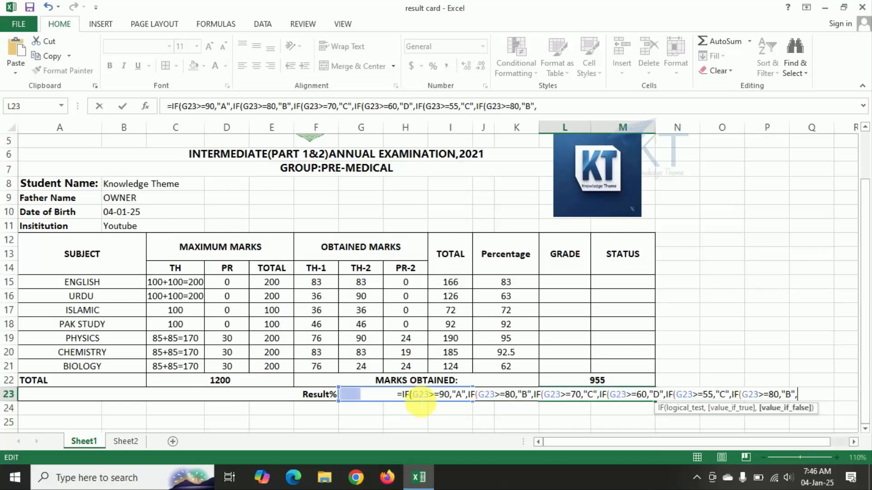
pyautogui.press('Left')
pyautogui.press('Left')
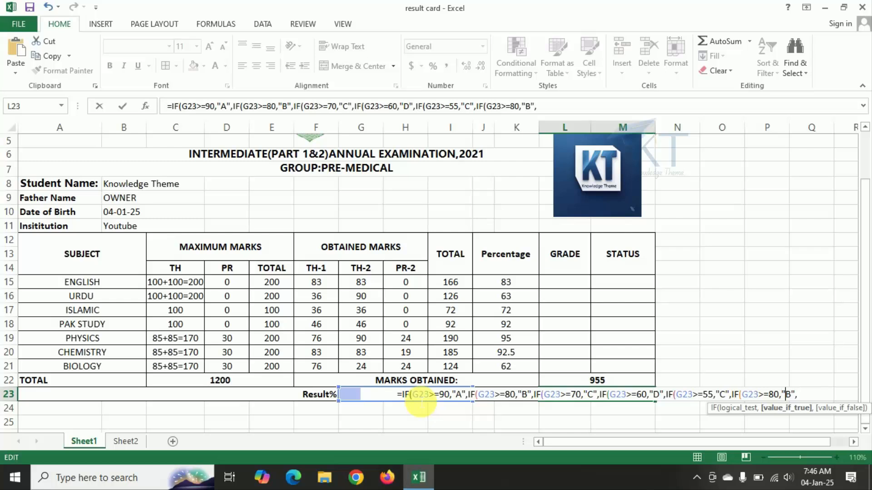
pyautogui.press('BackSpace')
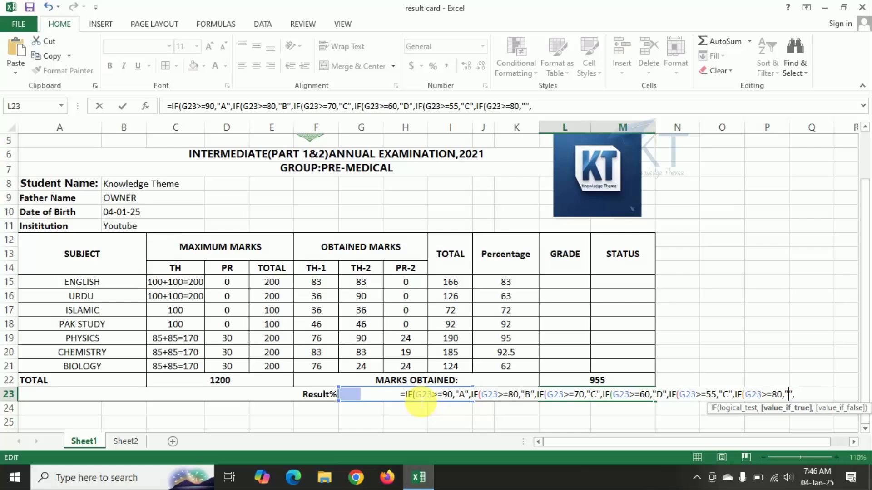
pyautogui.write('PASS')
pyautogui.press('Left')
pyautogui.press('Left')
pyautogui.press('Left')
pyautogui.press('Left')
pyautogui.press('Left')
pyautogui.press('Left')
pyautogui.press('Left')
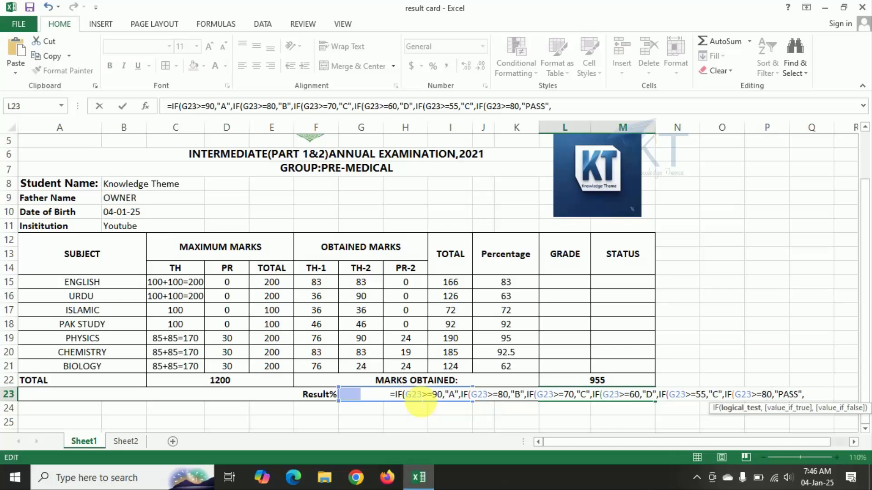
pyautogui.press('BackSpace')
pyautogui.write('5')
pyautogui.press('Left')
pyautogui.press('Left')
pyautogui.press('BackSpace')
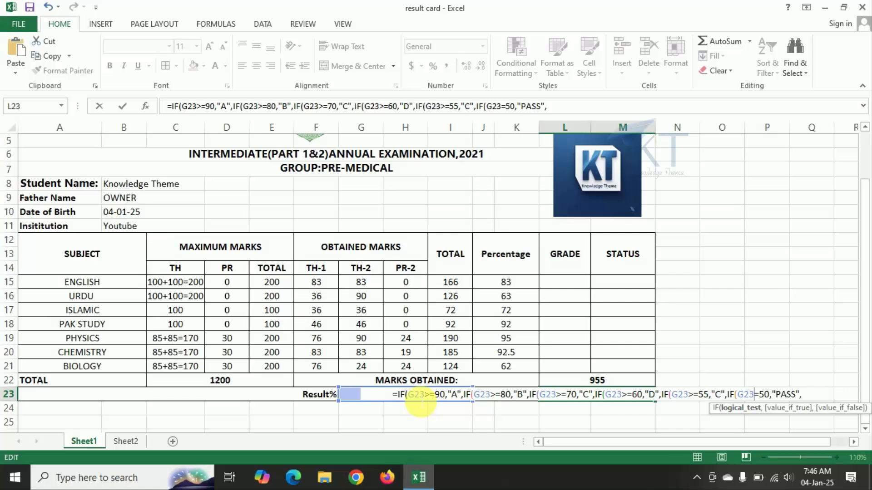
# Add a final nested IF to the end of the L23 formula that returns "FAIL" when G23<=49, followed by a comma.
pyautogui.press('Right')
pyautogui.press('Right')
pyautogui.press('Right')
pyautogui.press('Right')
pyautogui.press('Right')
pyautogui.press('Right')
pyautogui.press('Right')
pyautogui.press('Right')
pyautogui.press('Right')
pyautogui.press('Right')
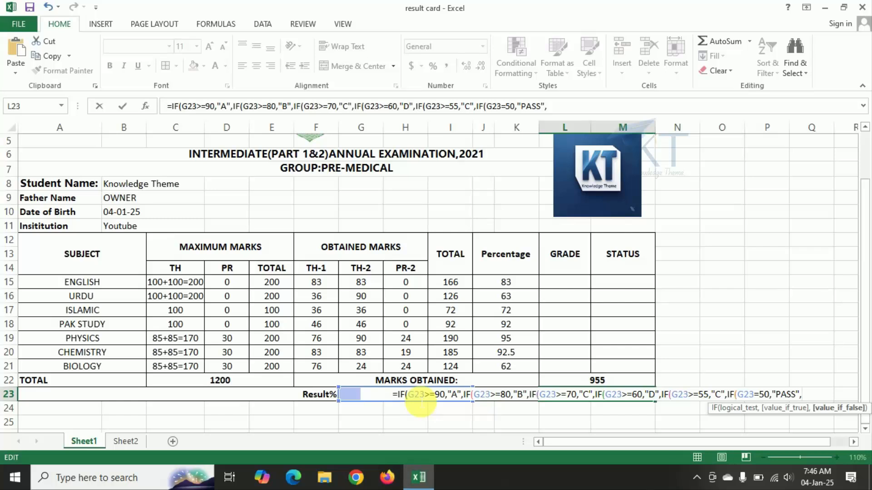
pyautogui.write('IF')
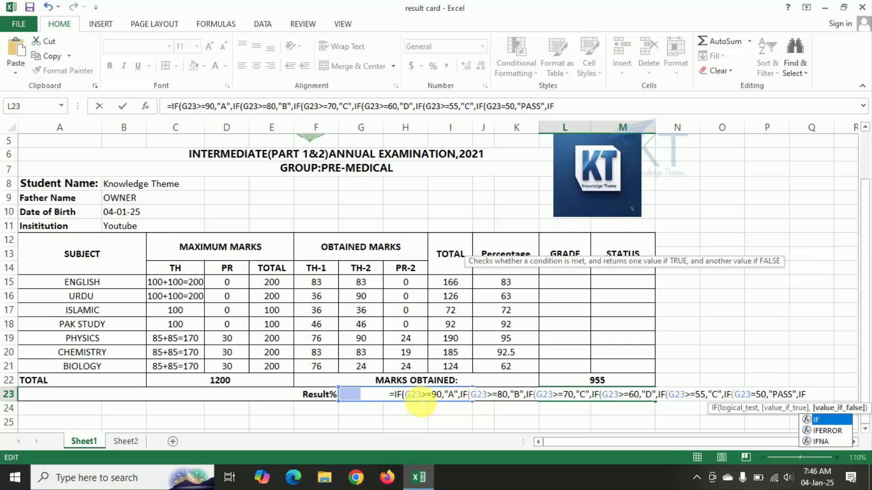
pyautogui.write('(')
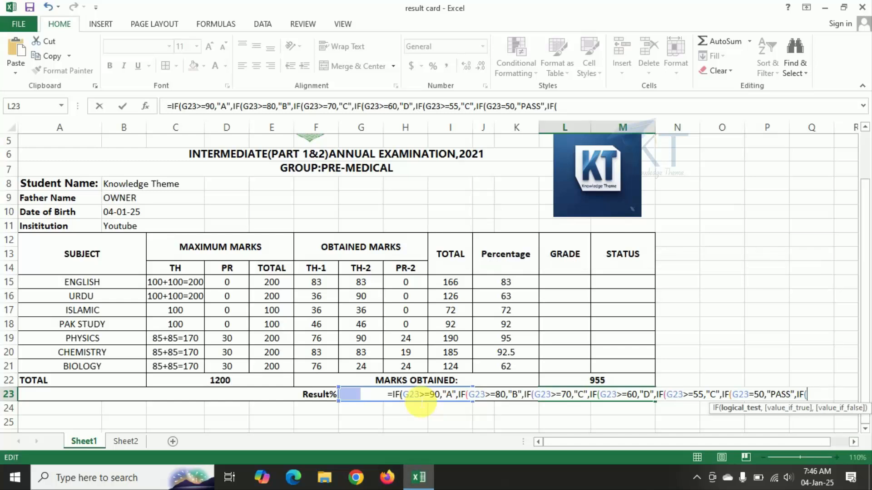
pyautogui.write('G23')
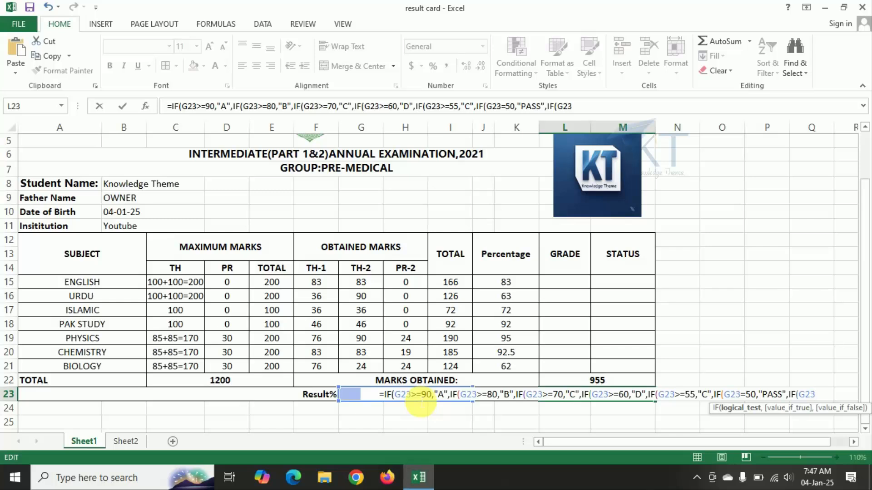
pyautogui.write('<')
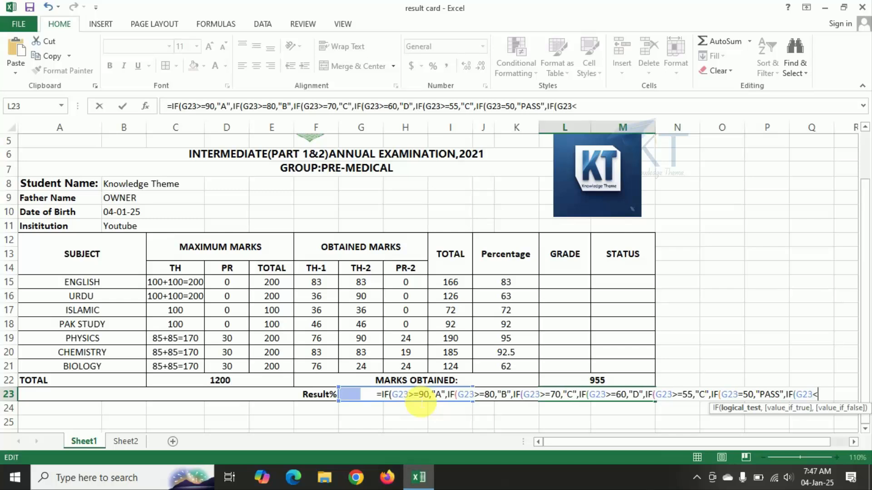
pyautogui.write('=49')
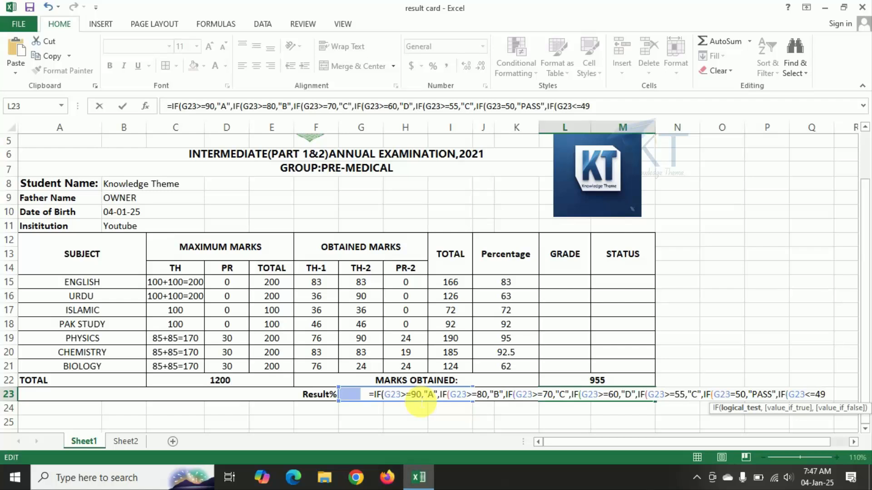
pyautogui.write(',')
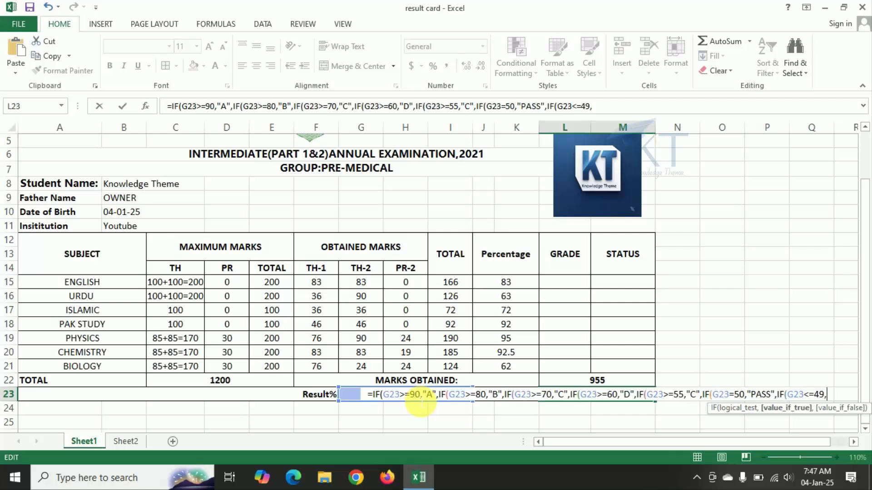
pyautogui.write('"FAI')
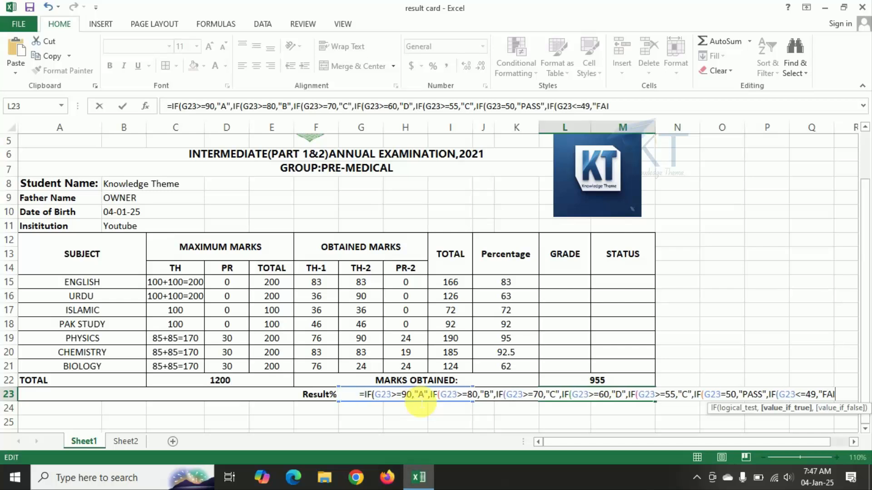
pyautogui.write('L')
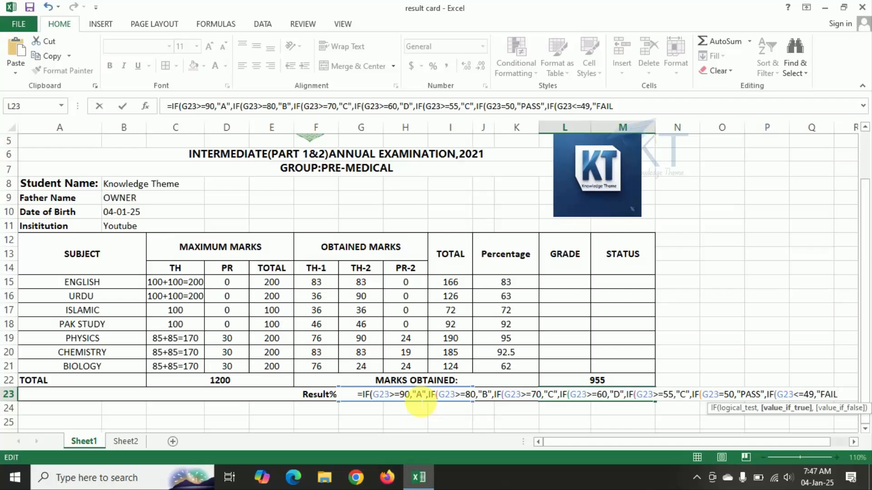
pyautogui.write('"')
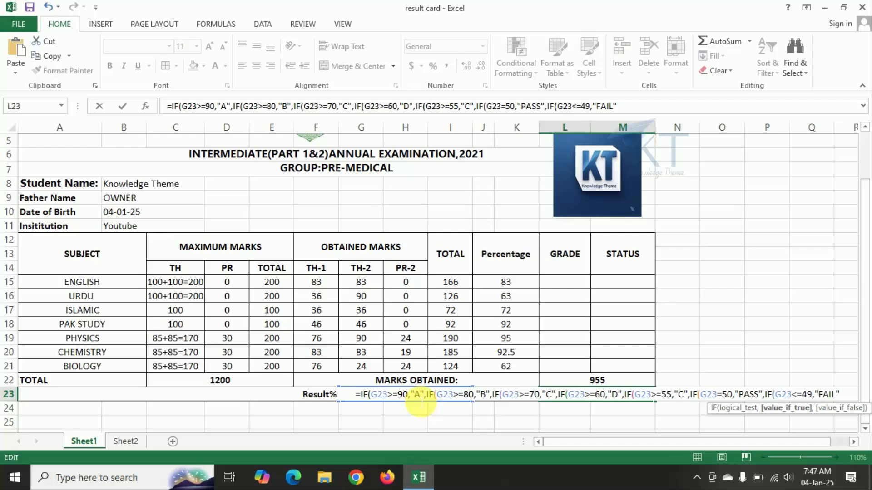
pyautogui.write(',')
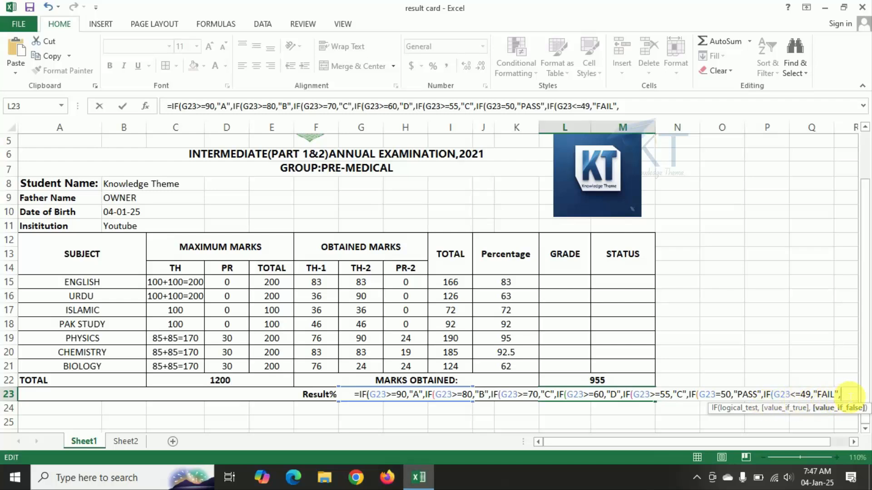
# Close all nested IFs in the L23 formula with seven closing parentheses.
pyautogui.write(')')
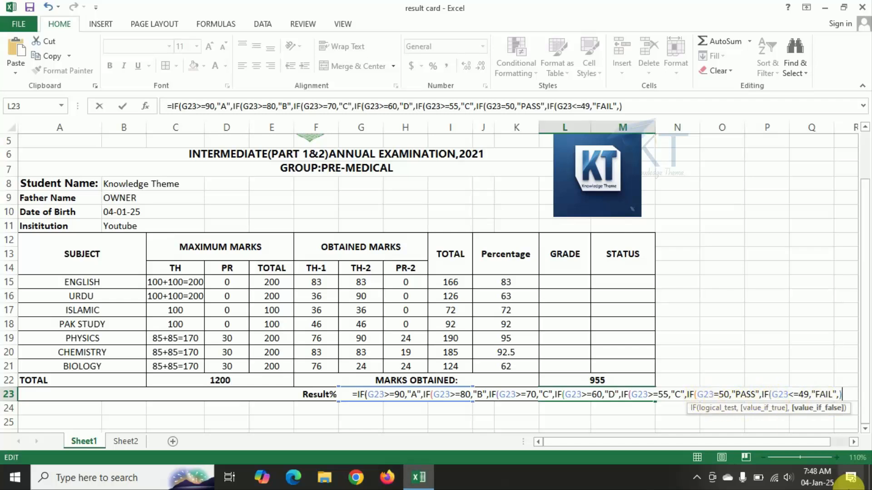
pyautogui.write(')')
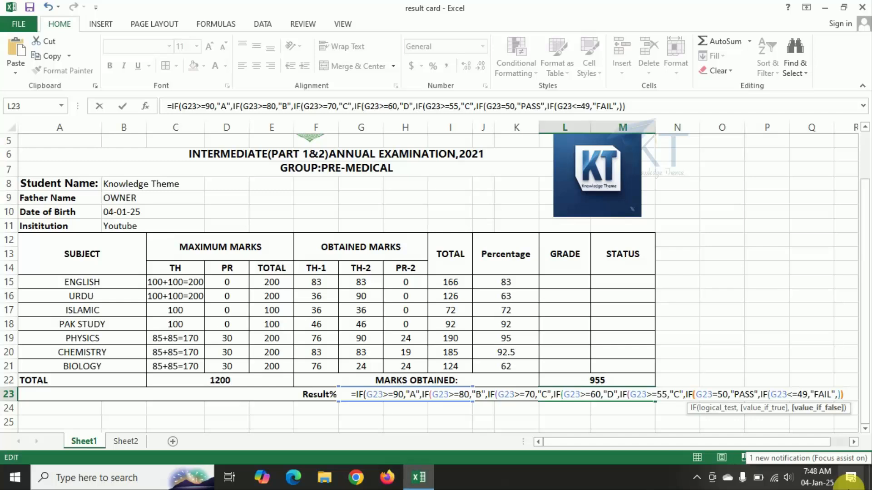
pyautogui.write(')')
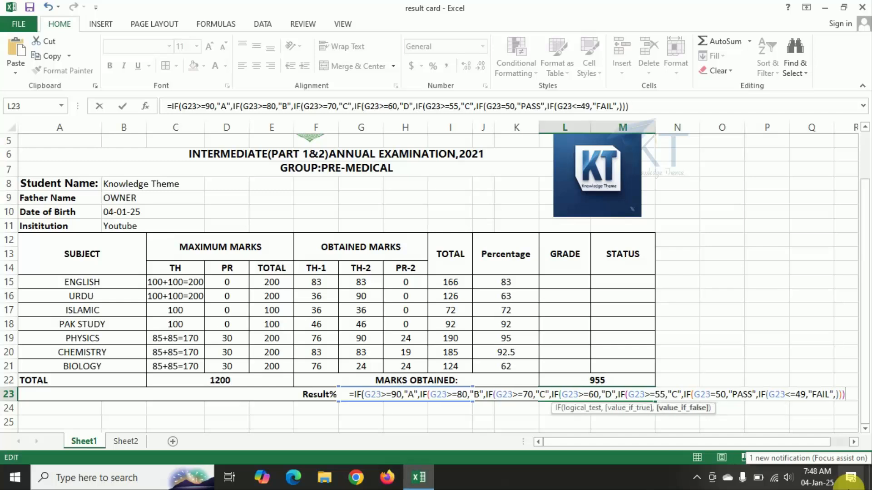
pyautogui.write('))')
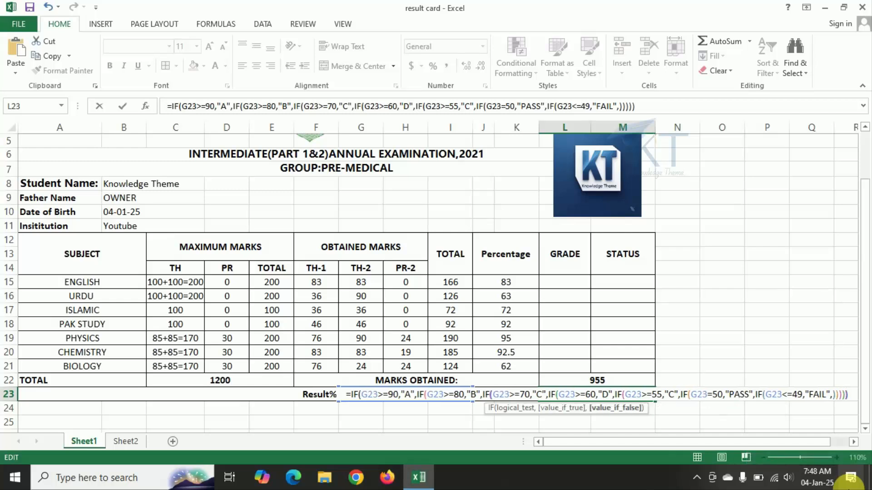
pyautogui.write('))')
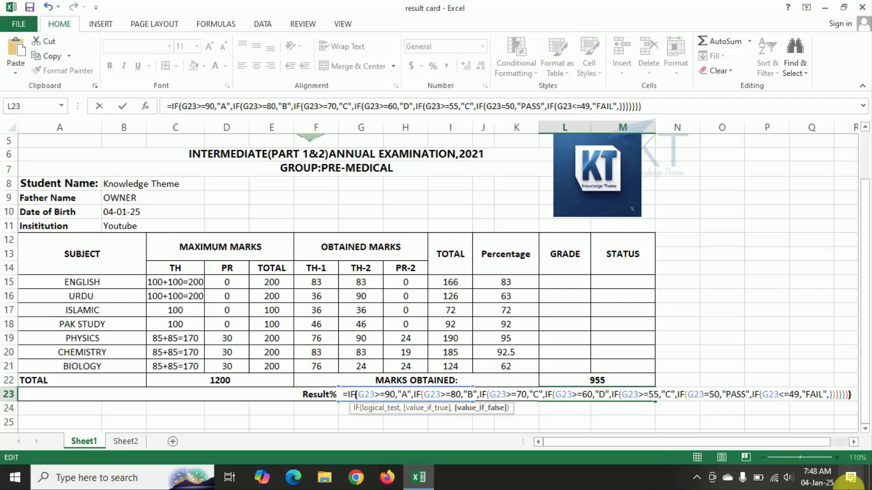
# Finish the closing parentheses and commit the nested IF formula in the result grade cell L23.
pyautogui.write(')')
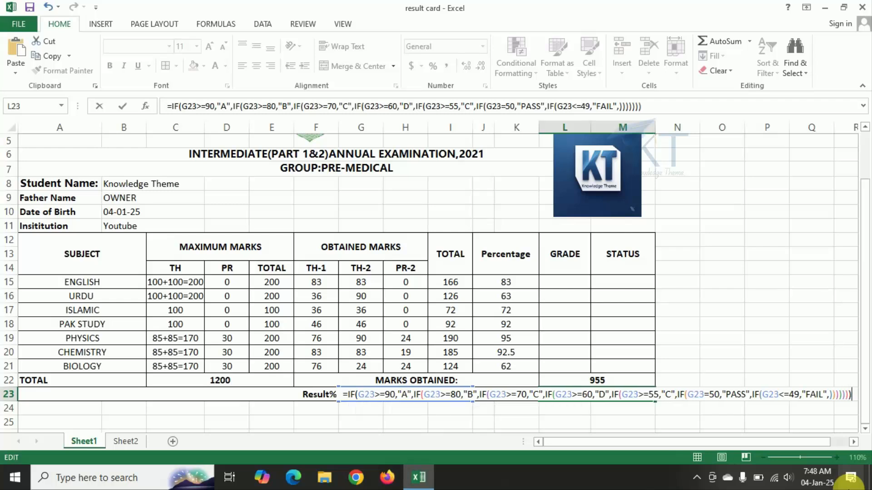
pyautogui.press('Return')
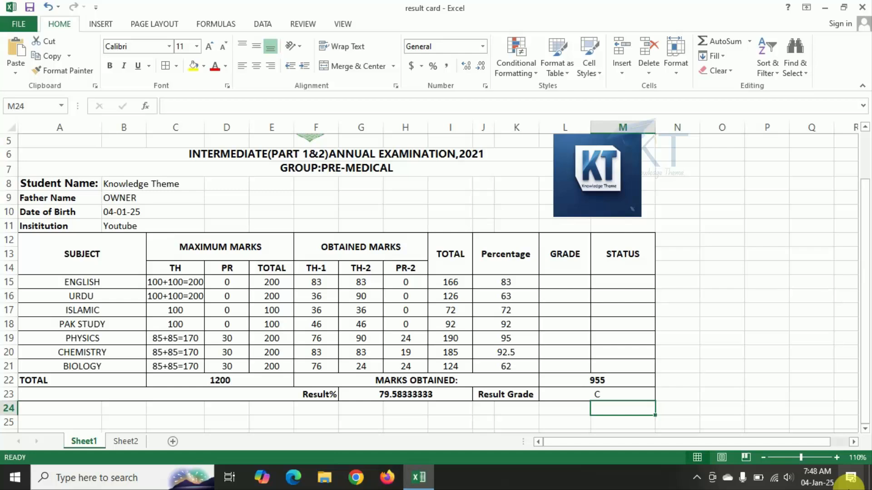
pyautogui.press('Up')
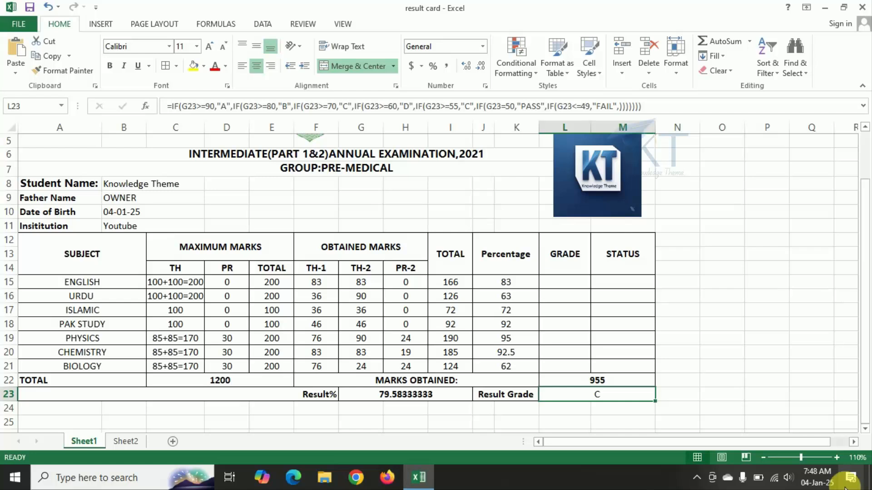
# Test the result grade with lower TH-2 marks by setting Urdu to 50 and Pak Study to 30.
pyautogui.click(362, 300)
pyautogui.click(364, 285)
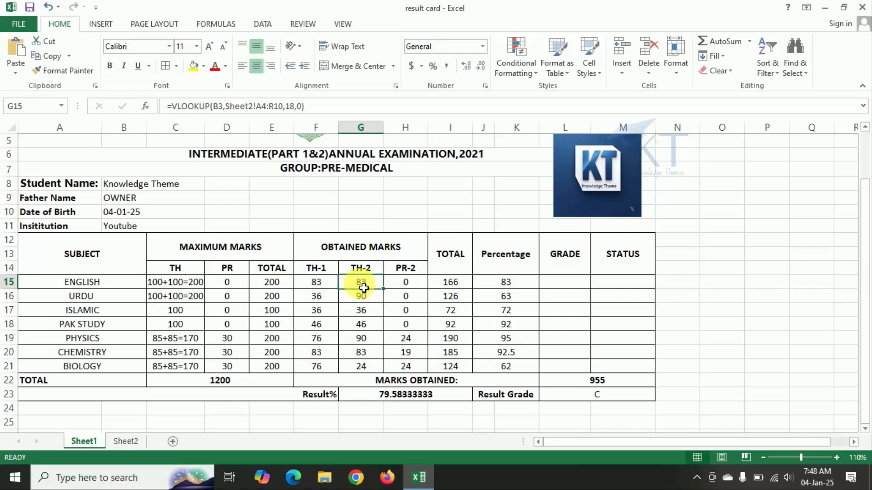
pyautogui.press('Down')
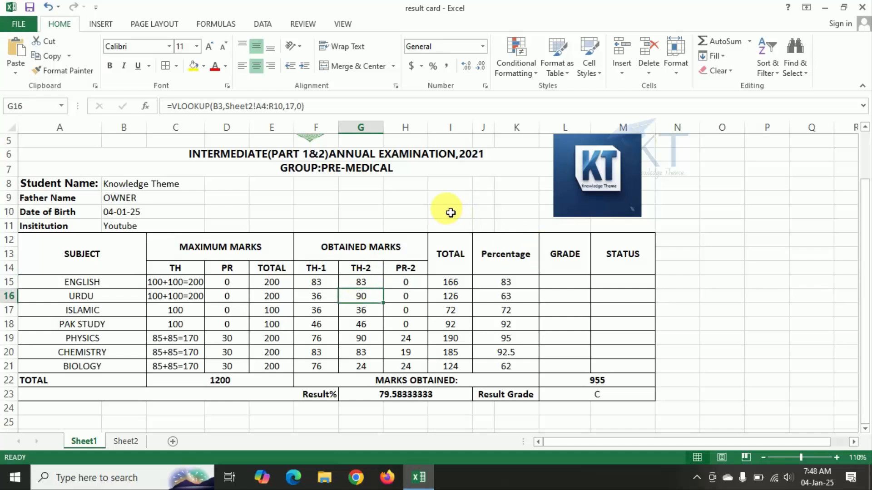
pyautogui.write('50')
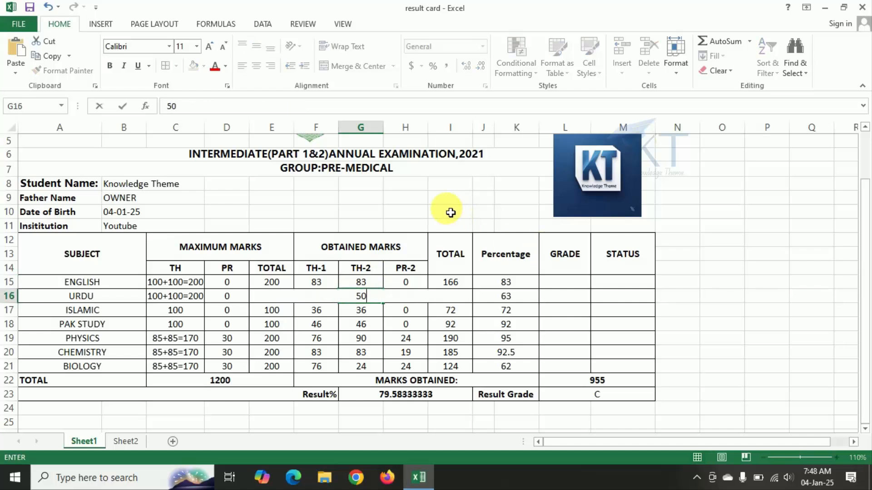
pyautogui.press('Return')
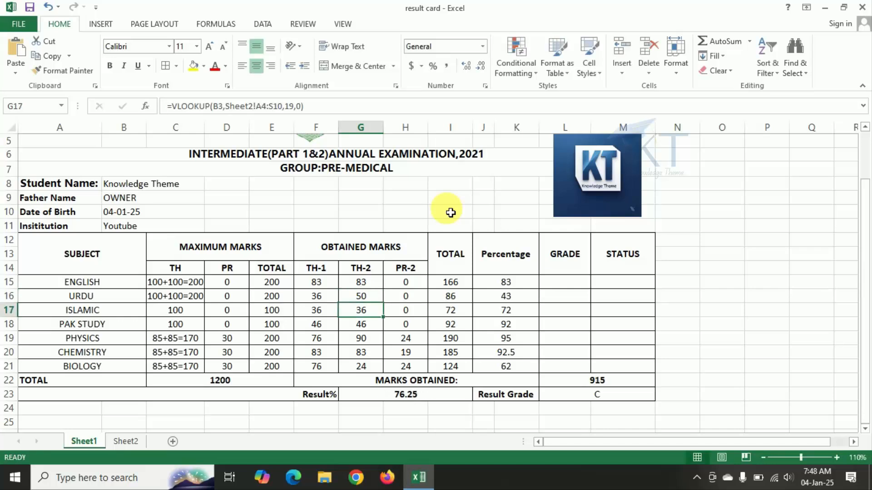
pyautogui.press('Down')
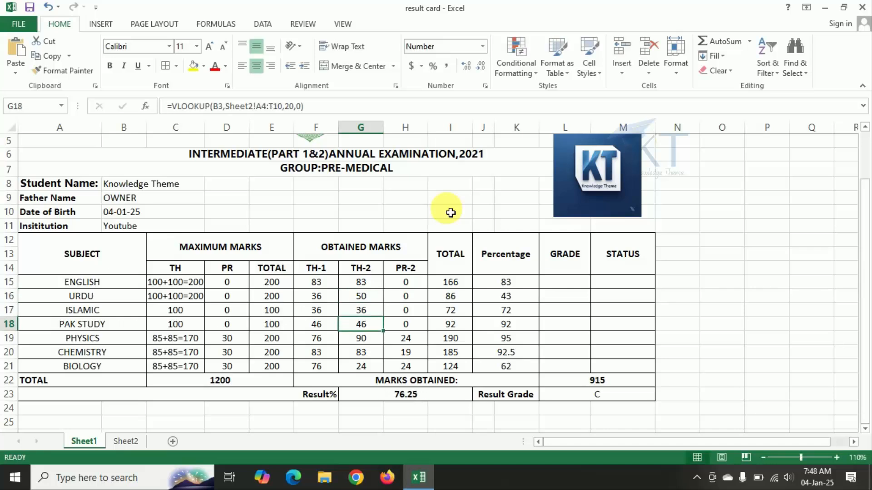
pyautogui.write('30')
pyautogui.press('Return')
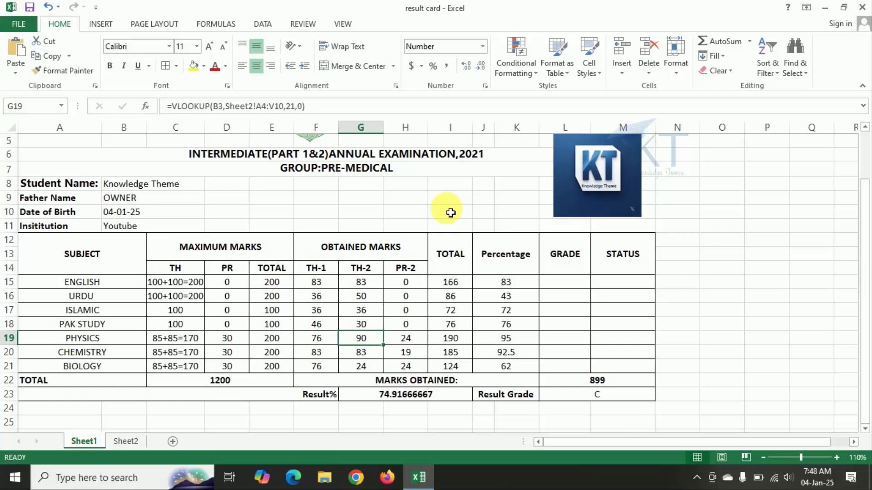
# Set the TH-1 marks of Urdu, Islamic, Pak Study and Physics to 10 each.
pyautogui.press('Left')
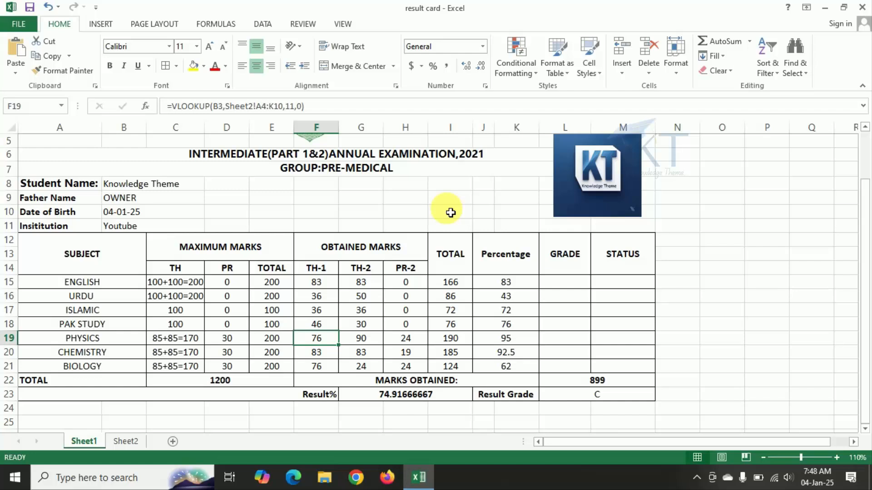
pyautogui.press('Right')
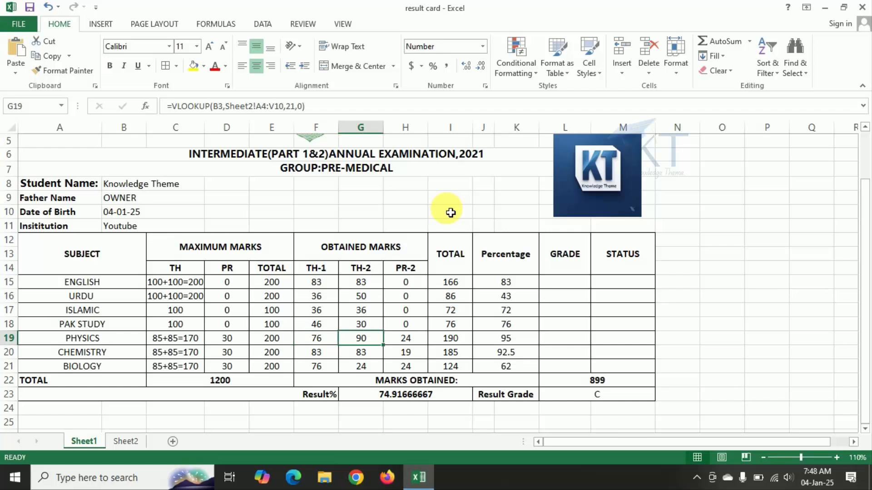
pyautogui.press('Left')
pyautogui.press('Up')
pyautogui.press('Up')
pyautogui.press('Up')
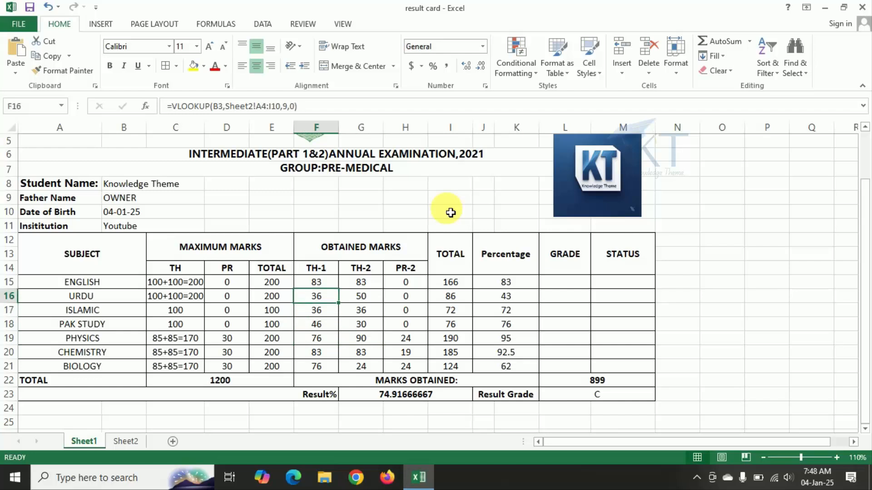
pyautogui.write('10')
pyautogui.press('Return')
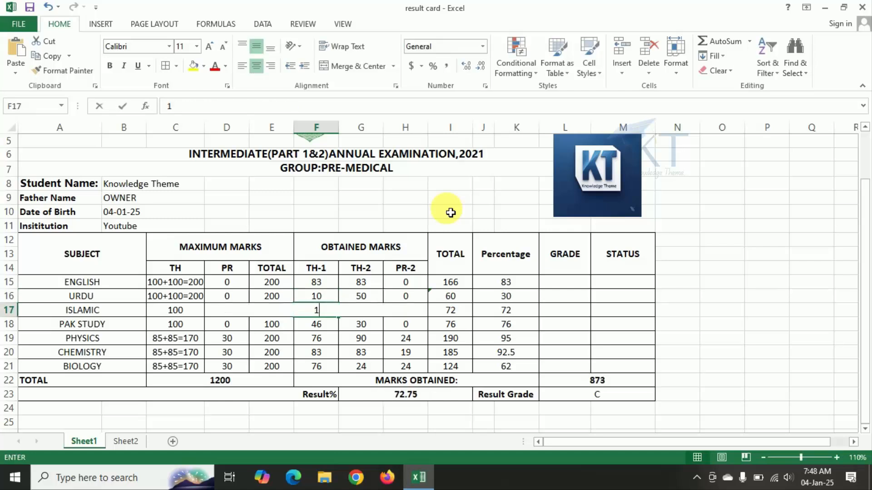
pyautogui.write('10')
pyautogui.press('Return')
pyautogui.write('10')
pyautogui.press('Return')
pyautogui.write('10')
pyautogui.press('Return')
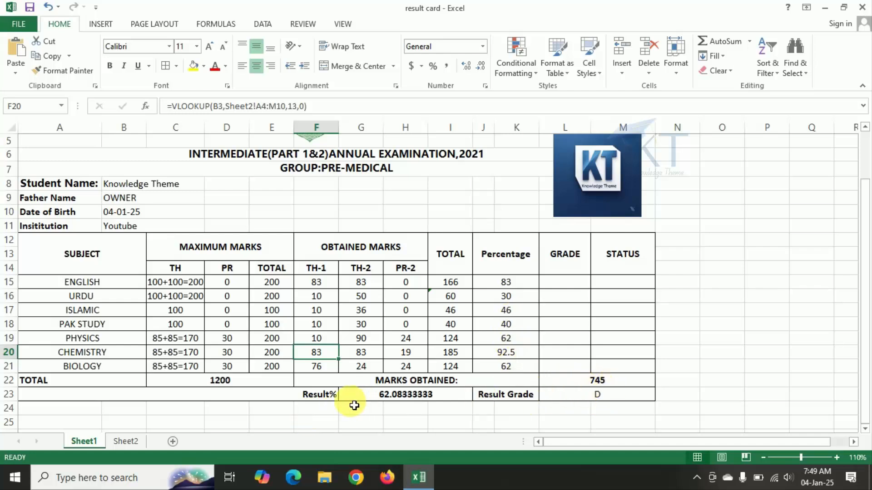
# Copy the complete nested IF formula text from the result grade cell L23.
pyautogui.click(596, 401)
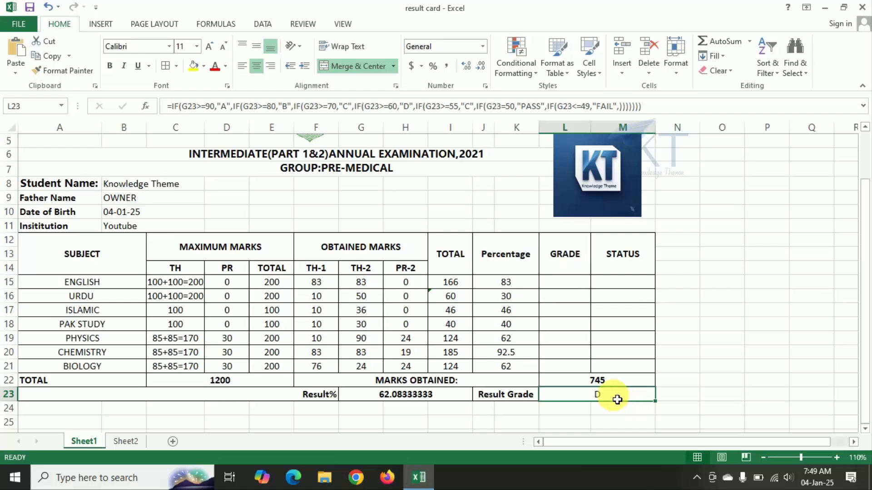
pyautogui.click(656, 108)
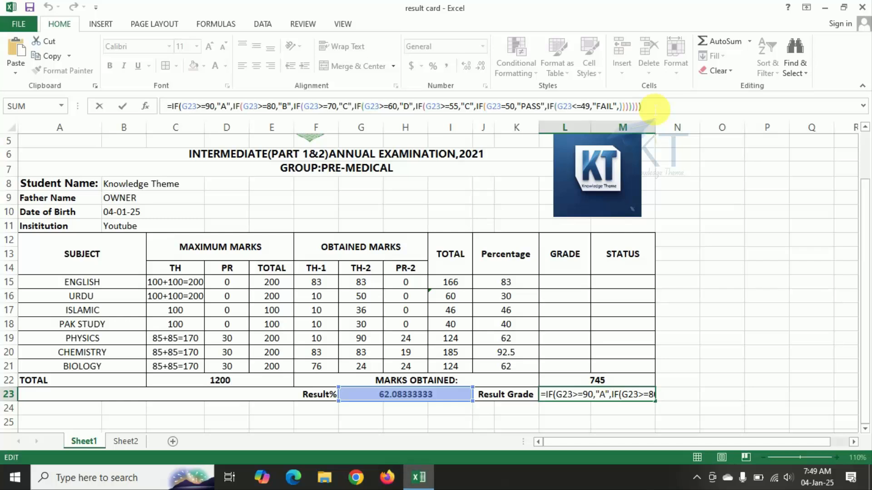
pyautogui.moveTo(654, 108); pyautogui.dragTo(164, 108)
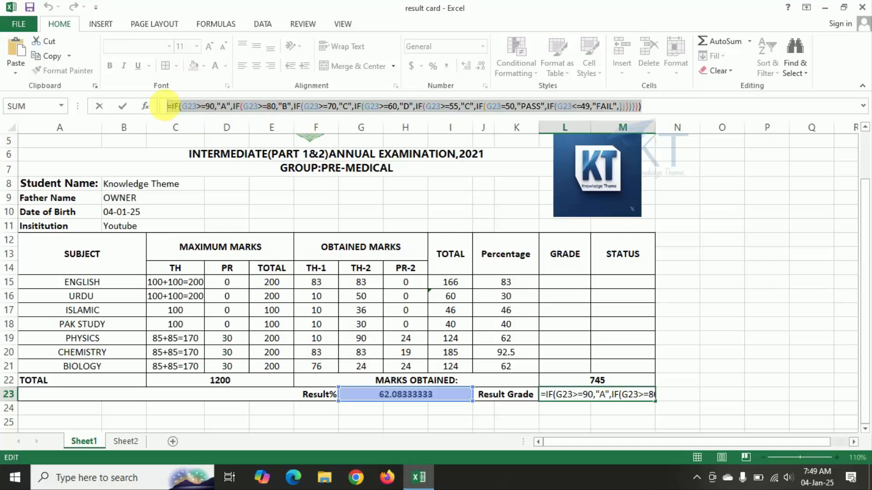
pyautogui.hotkey('ctrl', 'c')
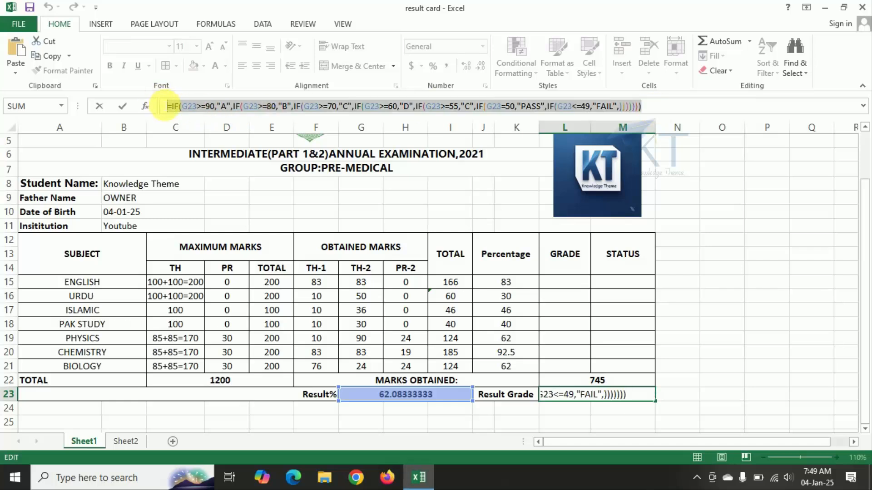
pyautogui.click(576, 289)
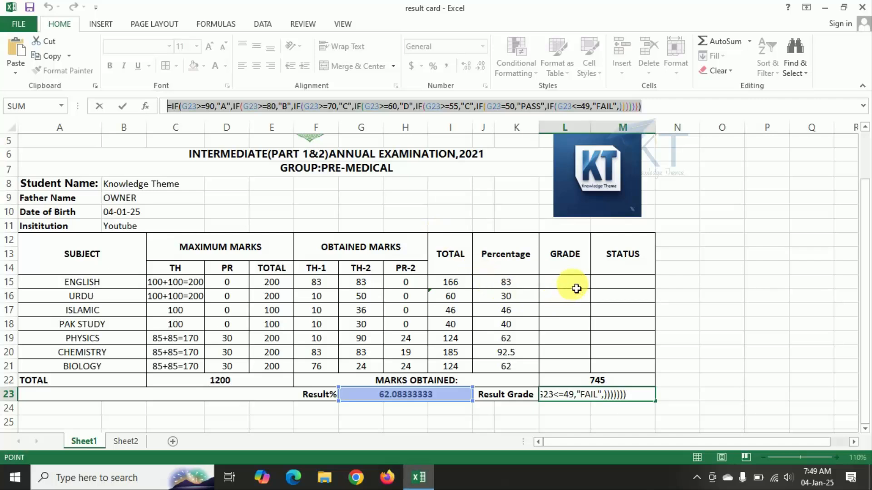
pyautogui.click(576, 289)
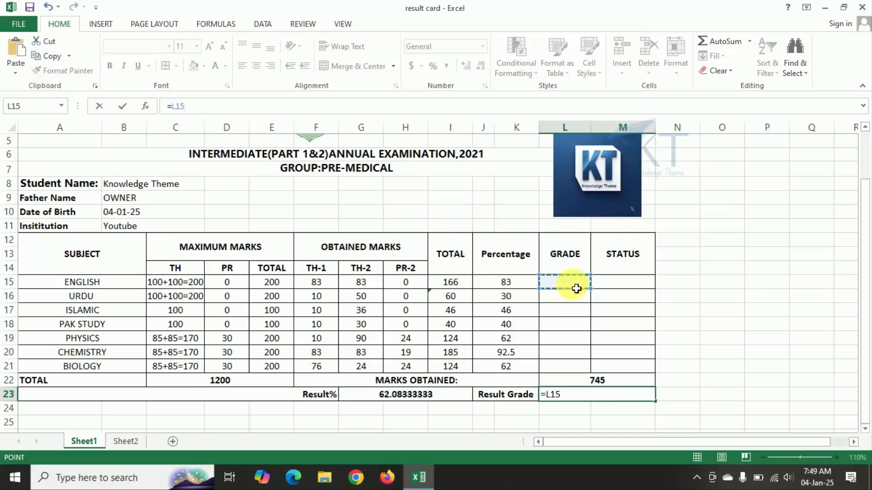
pyautogui.press('Escape')
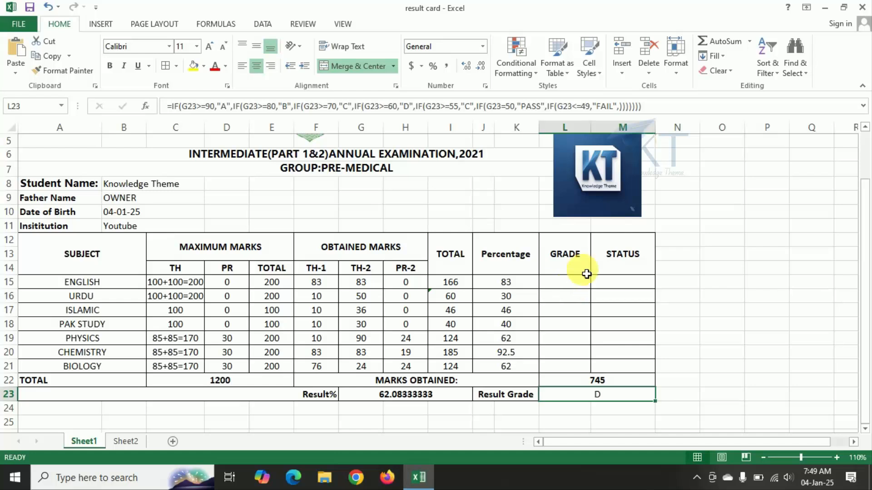
pyautogui.doubleClick(564, 284)
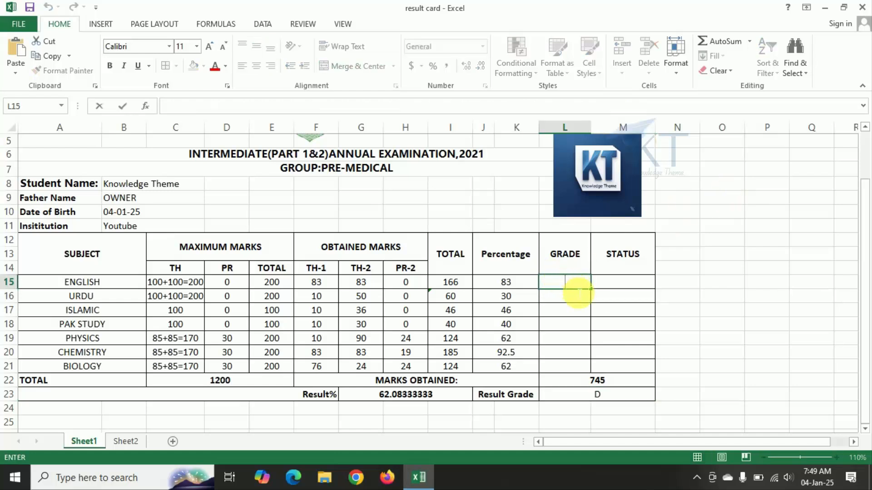
pyautogui.press('Escape')
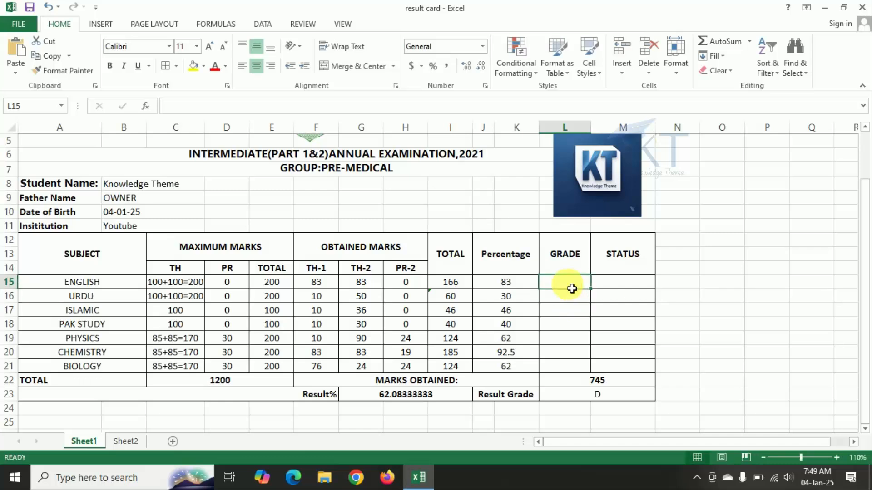
# Paste the copied nested IF formula into the GRADE cell of the English row and commit it.
pyautogui.doubleClick(572, 288)
pyautogui.hotkey('ctrl', 'v')
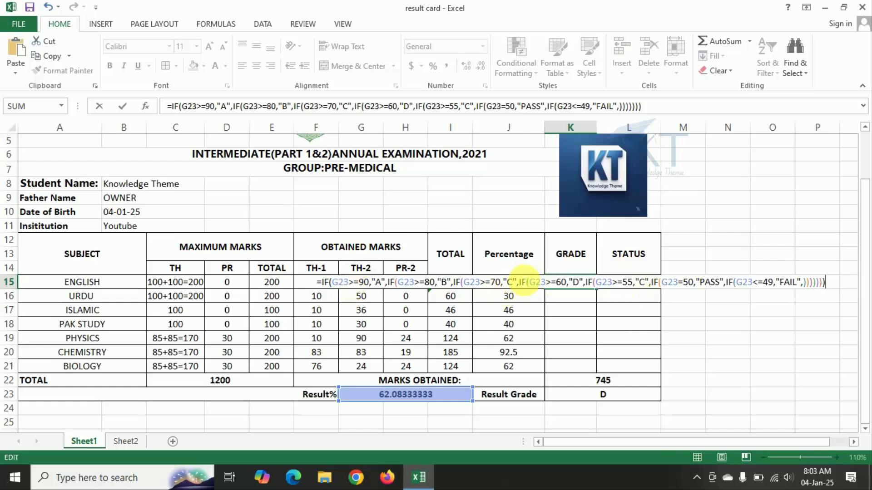
pyautogui.press('Tab')
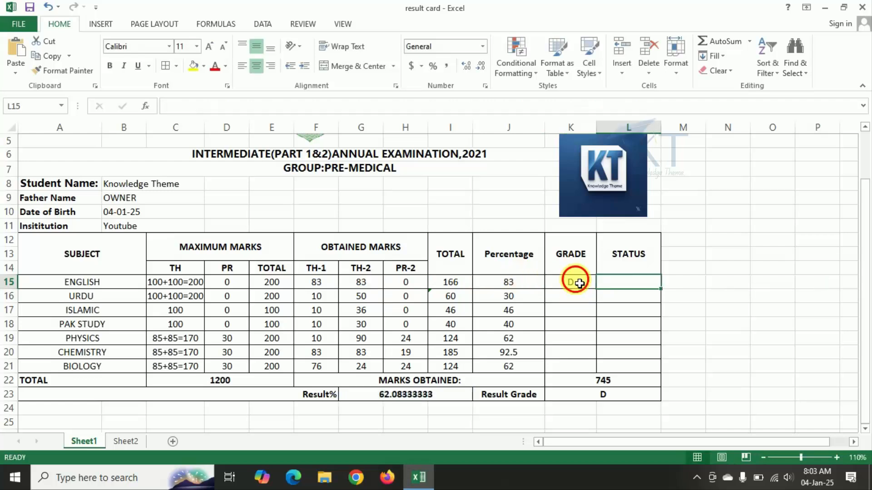
# Replace G23 with J15 in the first test (>=90) of the English grade formula in K15.
pyautogui.click(578, 282)
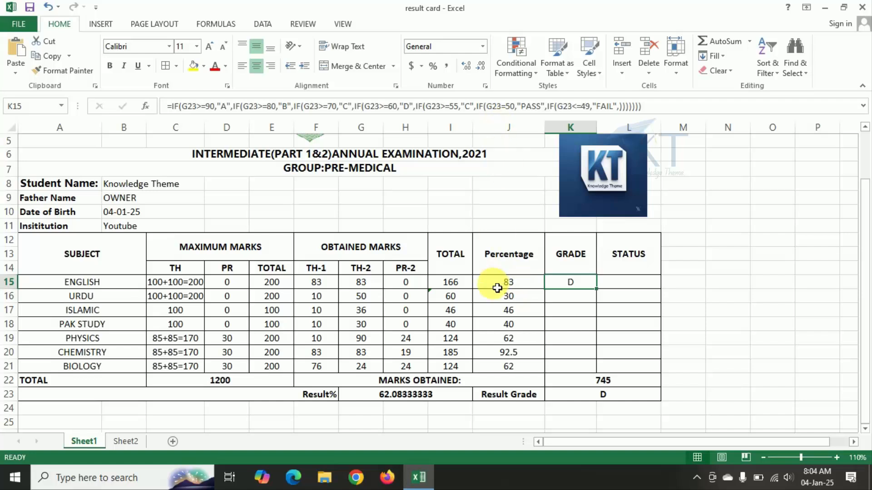
pyautogui.doubleClick(568, 286)
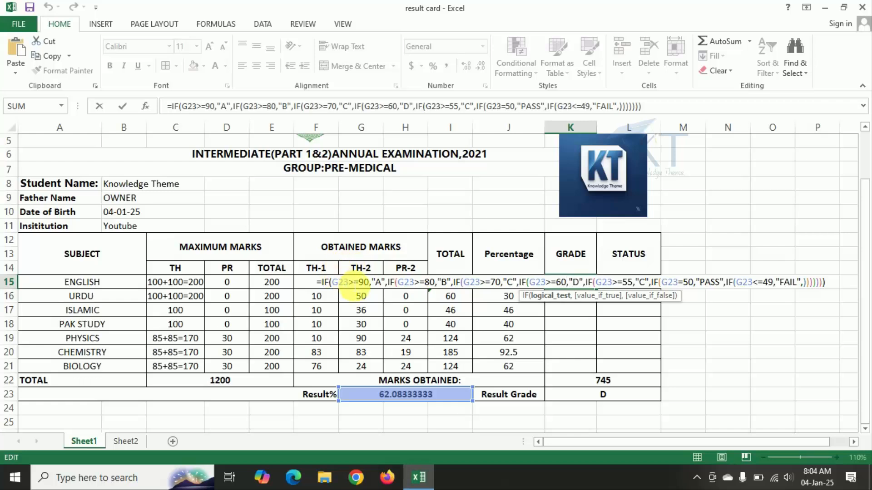
pyautogui.click(344, 282)
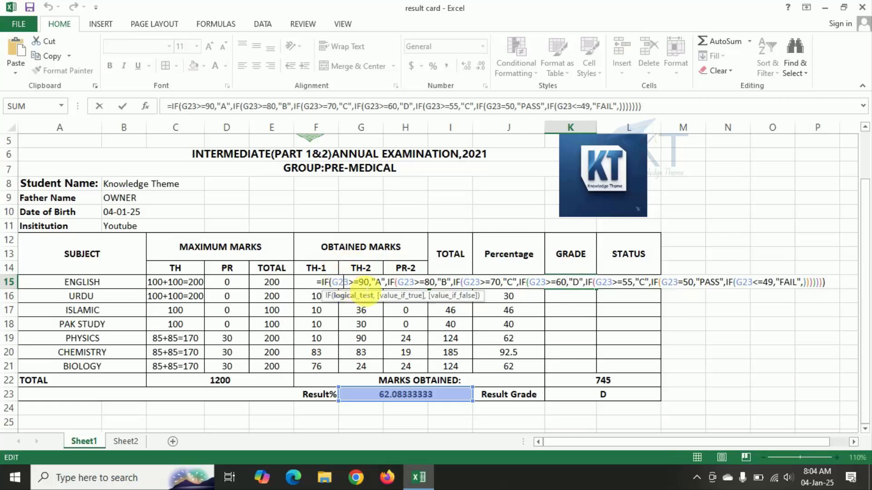
pyautogui.press('Right')
pyautogui.press('BackSpace')
pyautogui.press('BackSpace')
pyautogui.press('BackSpace')
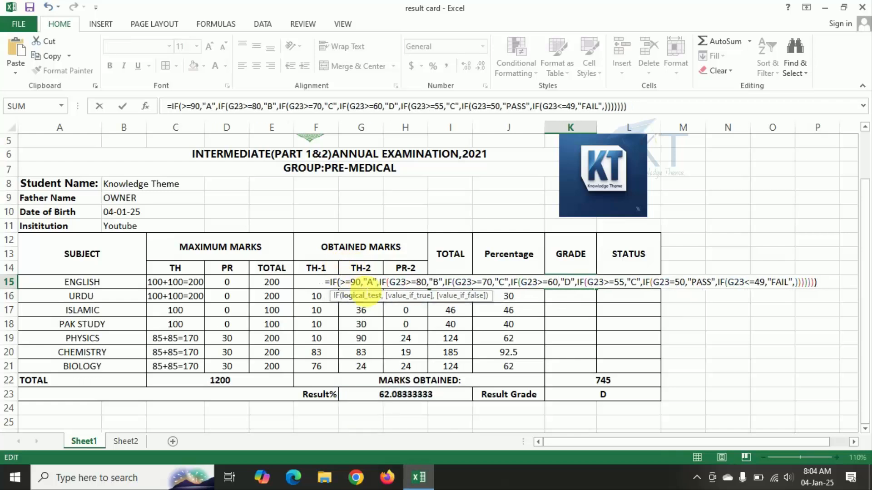
pyautogui.write('J')
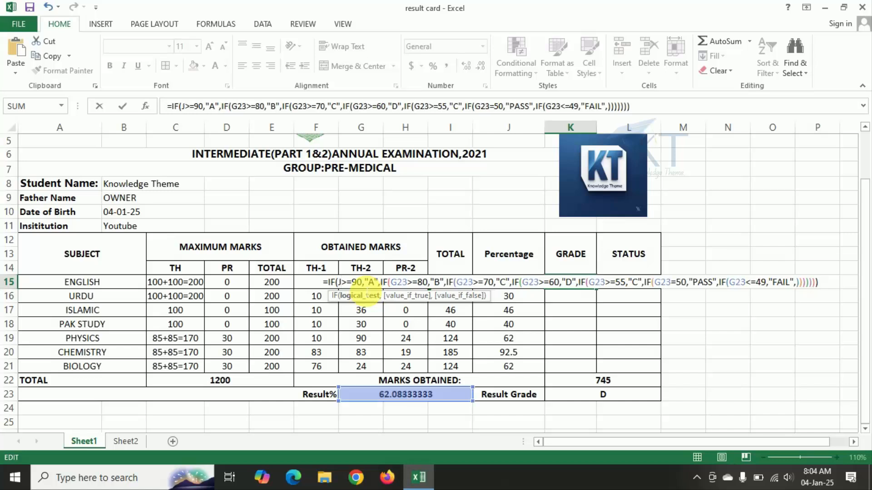
pyautogui.write('15')
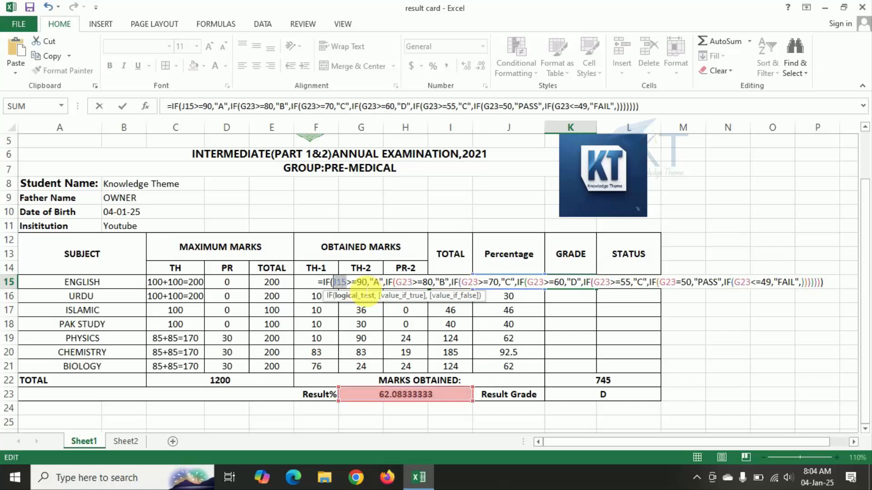
# Replace G23 with J15 in the second test (>=80) of the K15 grade formula.
pyautogui.press('Right')
pyautogui.press('Right')
pyautogui.press('Right')
pyautogui.press('Right')
pyautogui.press('Right')
pyautogui.press('Right')
pyautogui.press('Right')
pyautogui.press('Right')
pyautogui.press('Right')
pyautogui.press('Right')
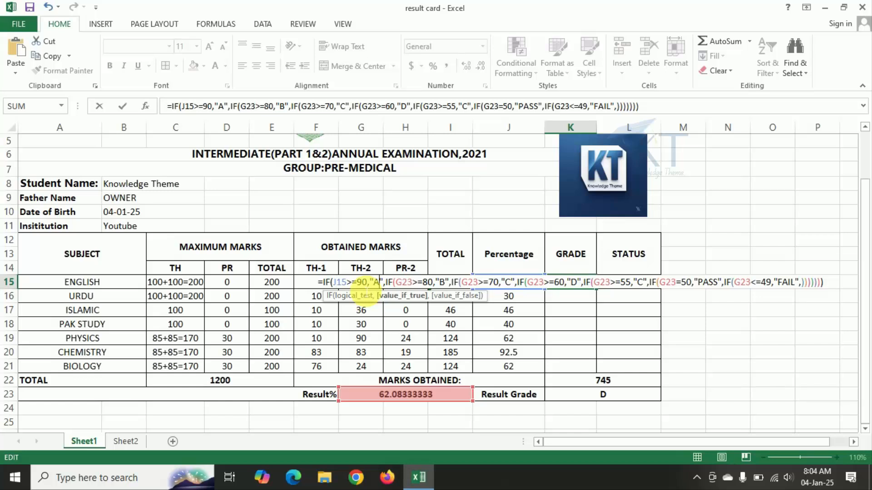
pyautogui.press('Right')
pyautogui.hotkey('shift', 'Right')
pyautogui.hotkey('shift', 'Right')
pyautogui.hotkey('shift', 'Right')
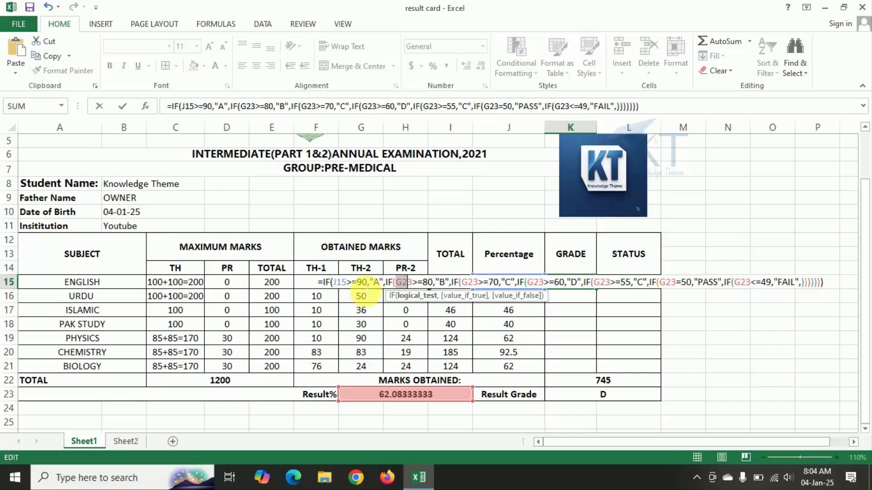
pyautogui.write('J15')
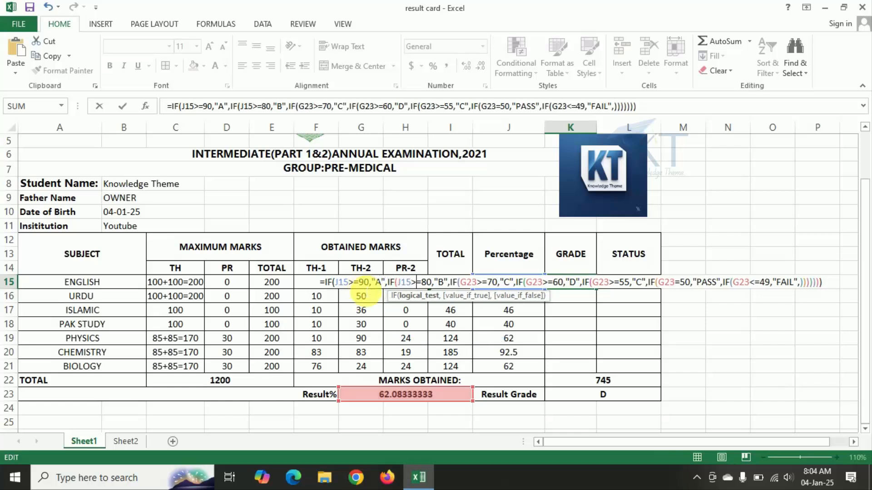
# Replace G23 with J15 in the third test (>=70) of the K15 grade formula.
pyautogui.hotkey('shift', 'Right')
pyautogui.hotkey('shift', 'Right')
pyautogui.hotkey('shift', 'Right')
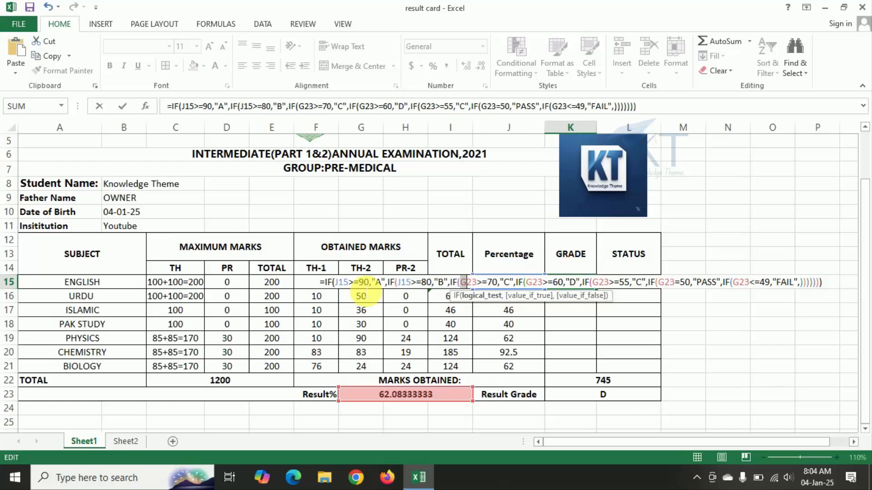
pyautogui.write('J15')
# Replace G23 with J15 in the fourth test (>=60) of the K15 grade formula.
pyautogui.press('Right')
pyautogui.press('Right')
pyautogui.press('Right')
pyautogui.press('Right')
pyautogui.press('Right')
pyautogui.press('Right')
pyautogui.press('Right')
pyautogui.press('Right')
pyautogui.press('Right')
pyautogui.press('Right')
pyautogui.press('Right')
pyautogui.press('Right')
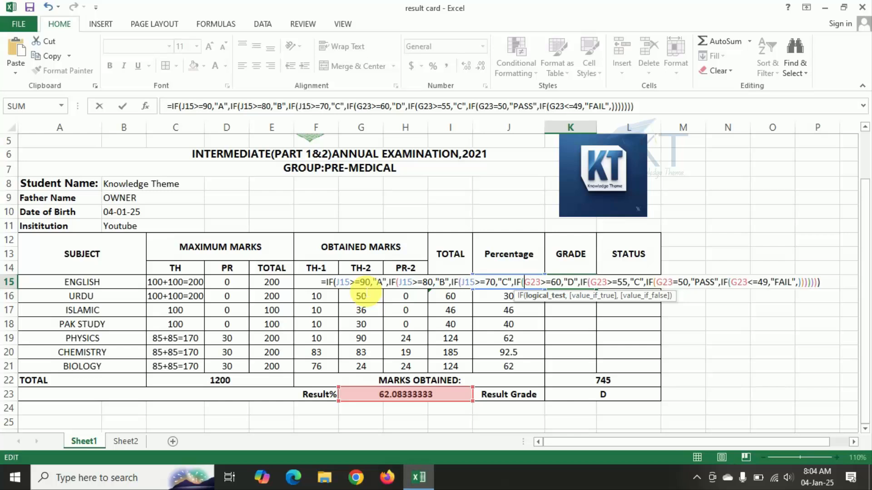
pyautogui.hotkey('shift', 'Right')
pyautogui.hotkey('shift', 'Right')
pyautogui.hotkey('shift', 'Right')
pyautogui.write('J15')
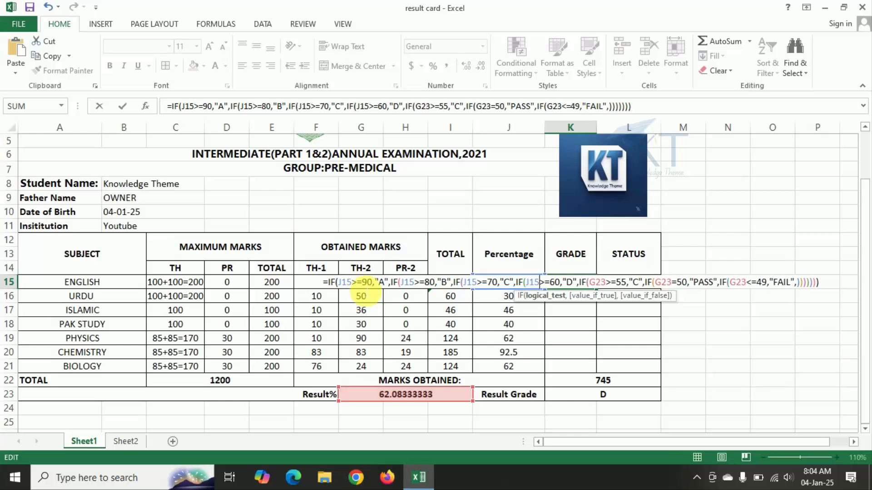
# Replace G23 with J15 in the fifth test (>=55) of the K15 grade formula.
pyautogui.press('Right')
pyautogui.press('Right')
pyautogui.press('Right')
pyautogui.press('Right')
pyautogui.press('Right')
pyautogui.press('Right')
pyautogui.press('Right')
pyautogui.press('Right')
pyautogui.press('Right')
pyautogui.hotkey('shift', 'Right')
pyautogui.hotkey('shift', 'Right')
pyautogui.hotkey('shift', 'Right')
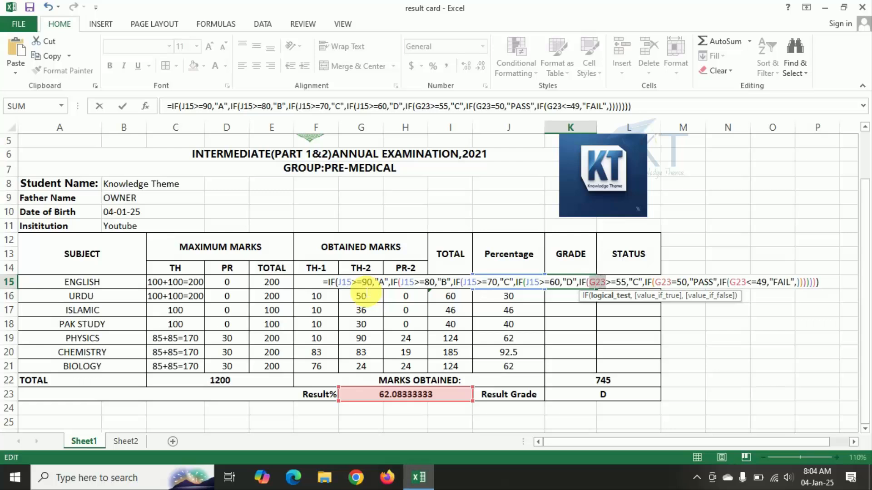
pyautogui.write('J15')
# Replace G23 with J15 in the sixth test (=50) of the K15 grade formula.
pyautogui.press('Right')
pyautogui.press('Right')
pyautogui.press('Right')
pyautogui.press('Right')
pyautogui.press('Right')
pyautogui.press('Right')
pyautogui.press('Right')
pyautogui.press('Right')
pyautogui.press('Right')
pyautogui.press('Right')
pyautogui.press('Right')
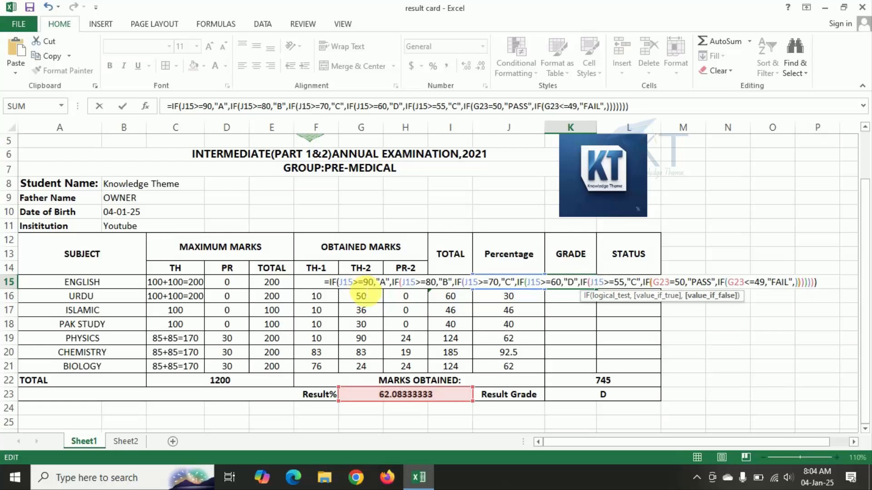
pyautogui.press('Right')
pyautogui.hotkey('shift', 'Right')
pyautogui.hotkey('shift', 'Right')
pyautogui.hotkey('shift', 'Right')
pyautogui.write('J15')
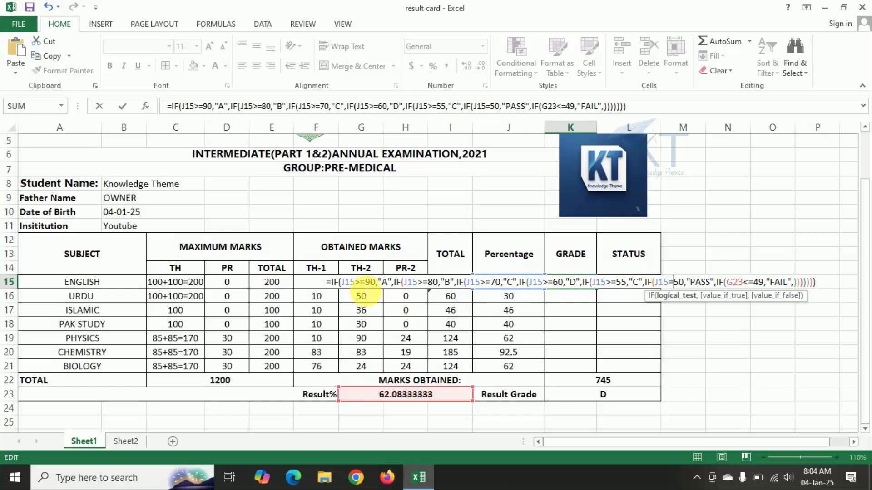
# Replace G23 with J15 in the last test (<=49) of the K15 grade formula and commit it.
pyautogui.press('Right')
pyautogui.press('Right')
pyautogui.press('Right')
pyautogui.press('Right')
pyautogui.press('Right')
pyautogui.press('Right')
pyautogui.press('Right')
pyautogui.press('Right')
pyautogui.press('Right')
pyautogui.press('Right')
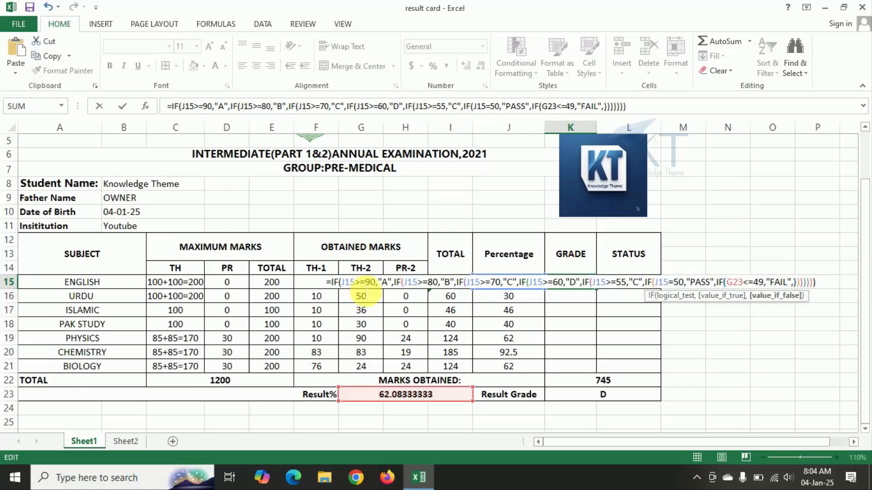
pyautogui.press('Right')
pyautogui.press('Right')
pyautogui.hotkey('shift', 'Right')
pyautogui.hotkey('shift', 'Right')
pyautogui.hotkey('shift', 'Right')
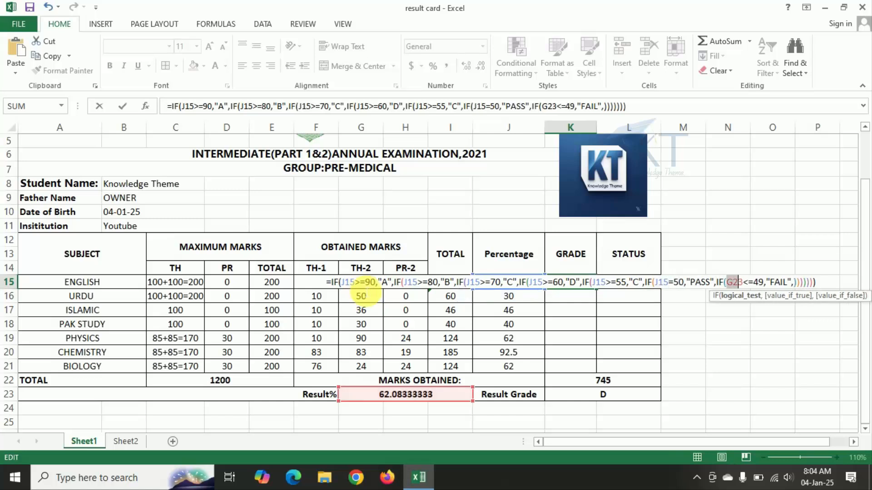
pyautogui.write('J15')
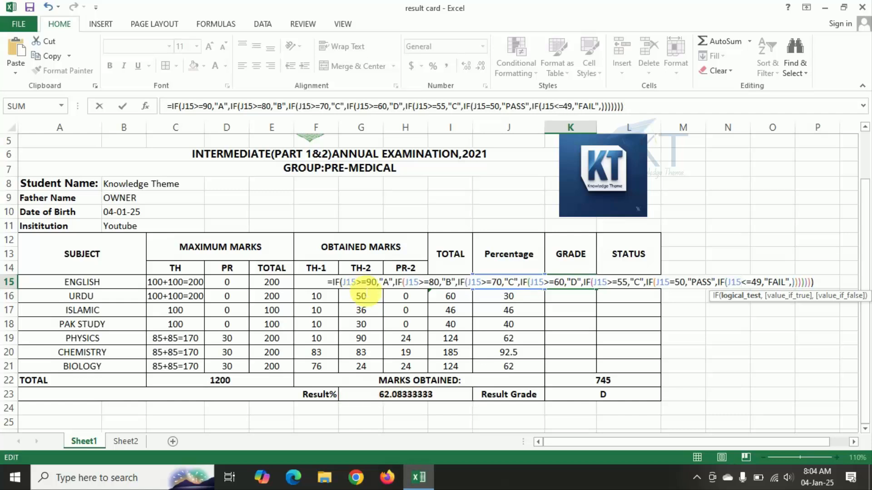
pyautogui.press('Return')
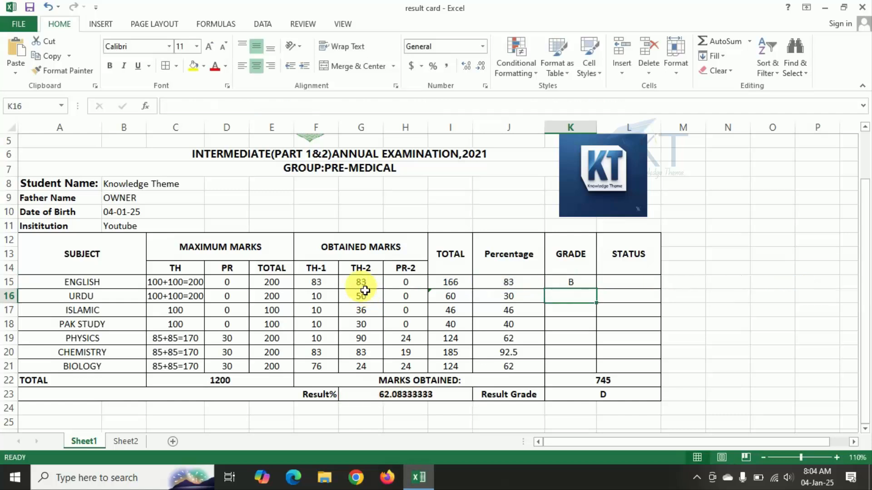
# Fill the English grade formula from K15 down through the Biology row in K21.
pyautogui.click(584, 282)
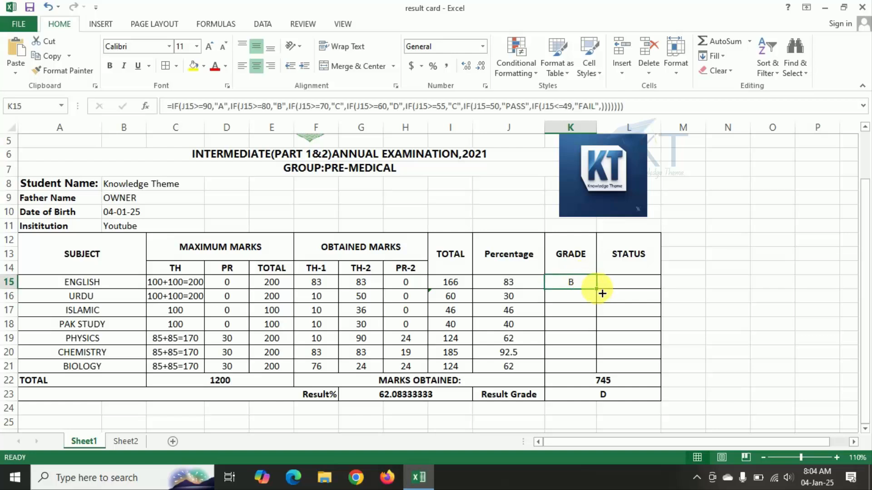
pyautogui.moveTo(601, 293); pyautogui.dragTo(600, 376)
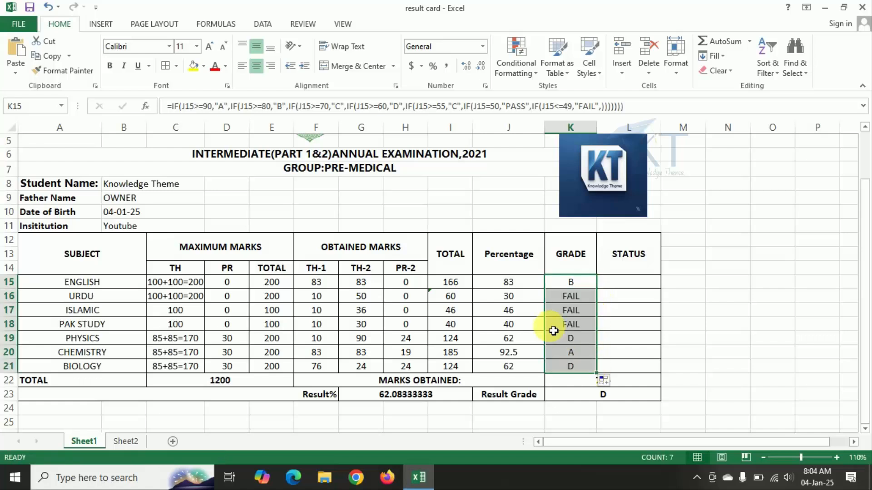
pyautogui.click(584, 302)
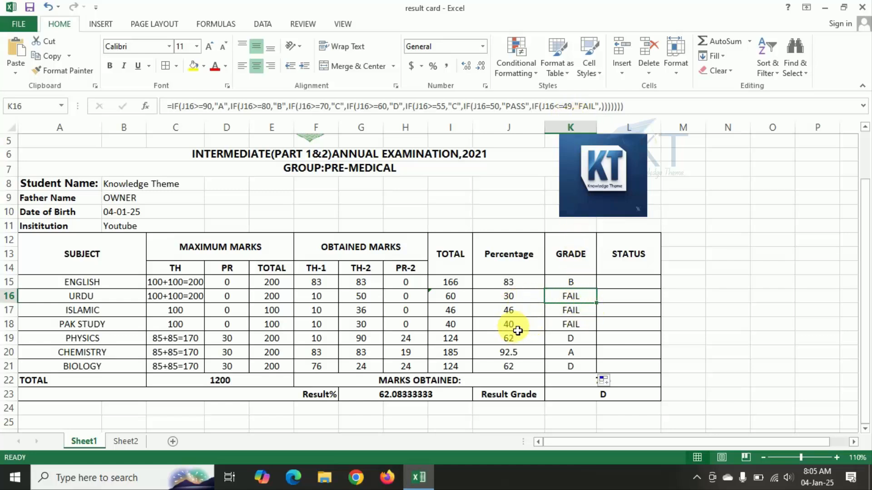
# Set the obtained TH-1 marks to 80 for Urdu, 75 for Islamic and 78 for Pak Study.
pyautogui.click(322, 301)
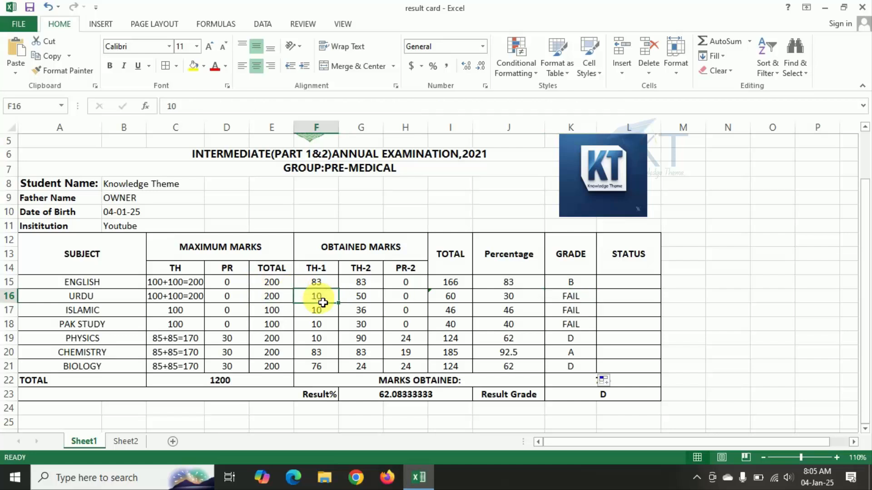
pyautogui.write('80')
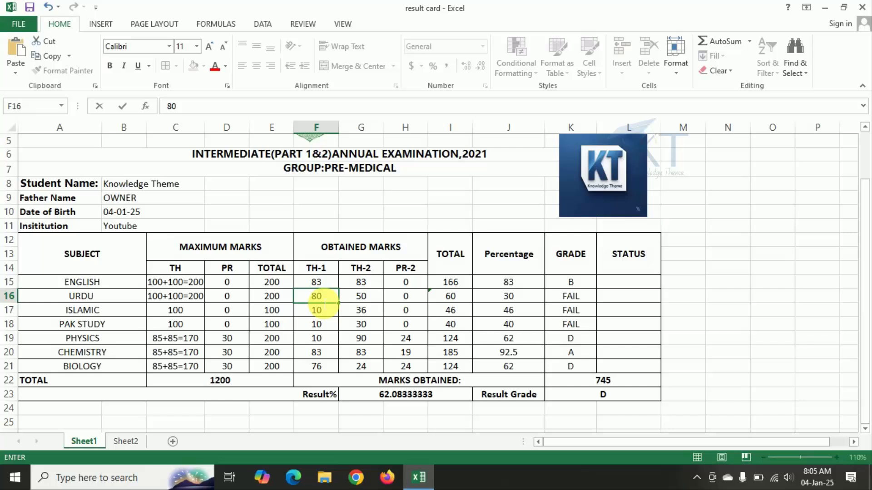
pyautogui.press('Tab')
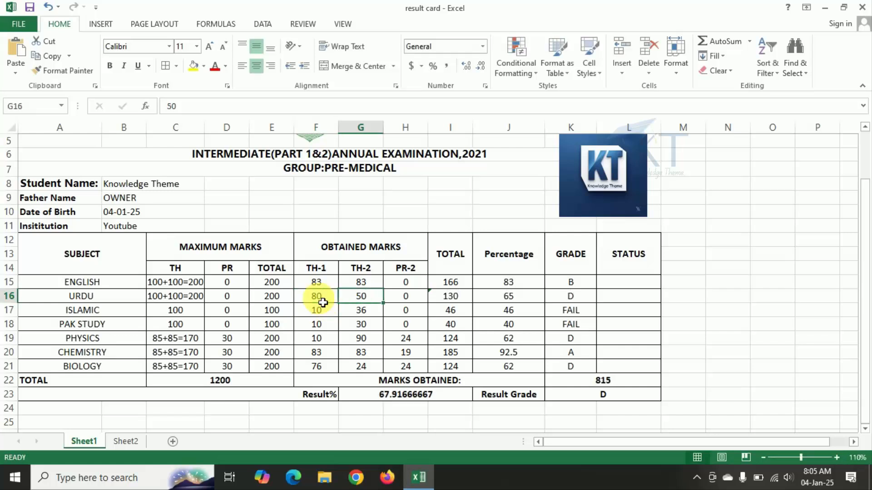
pyautogui.press('Return')
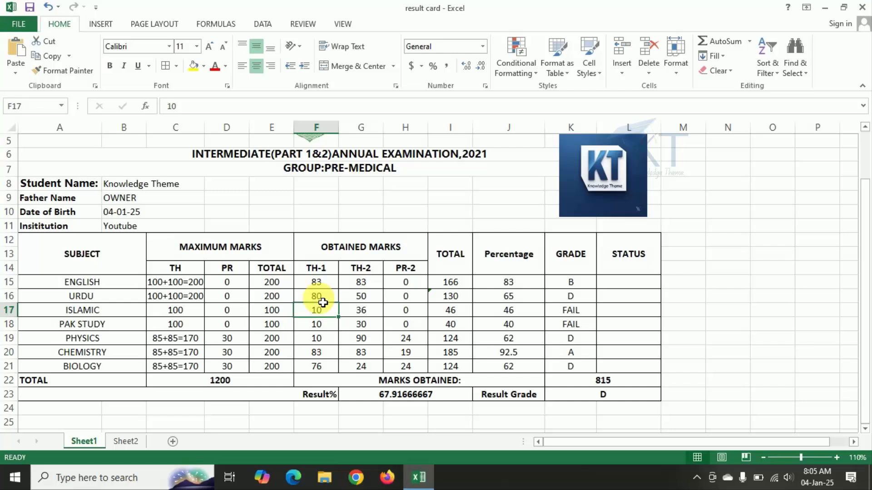
pyautogui.write('75')
pyautogui.press('Tab')
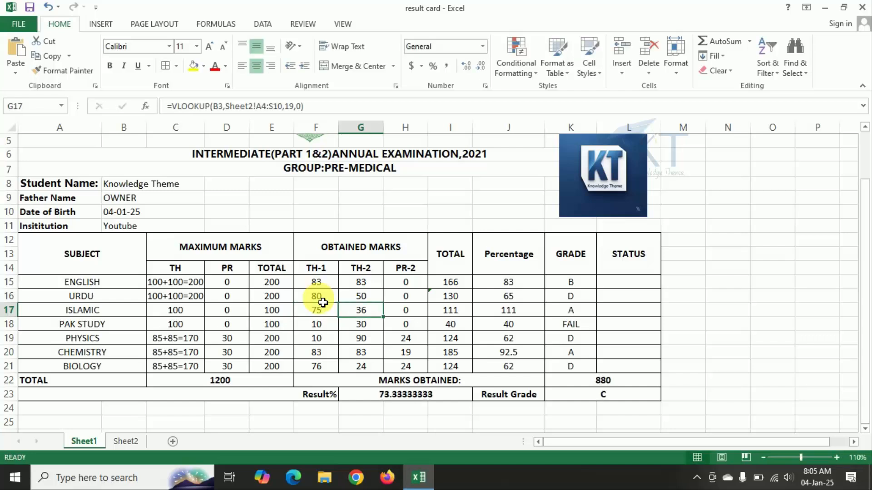
pyautogui.press('Return')
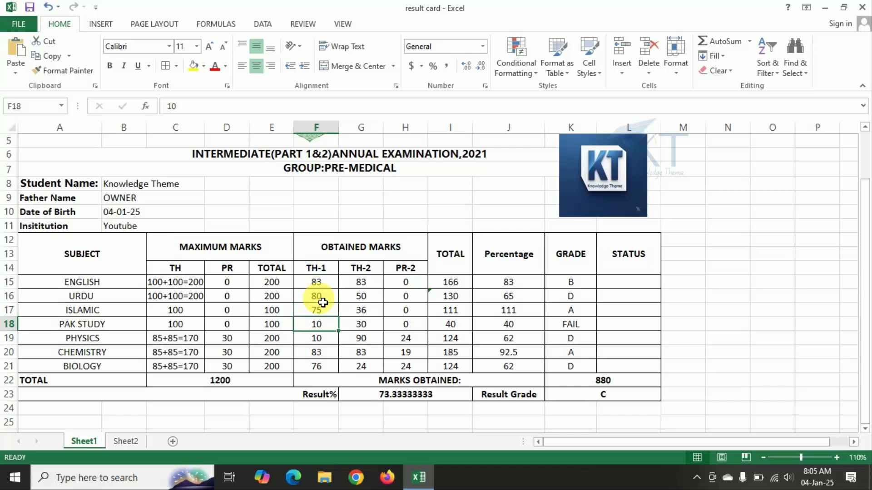
pyautogui.write('78')
pyautogui.press('Tab')
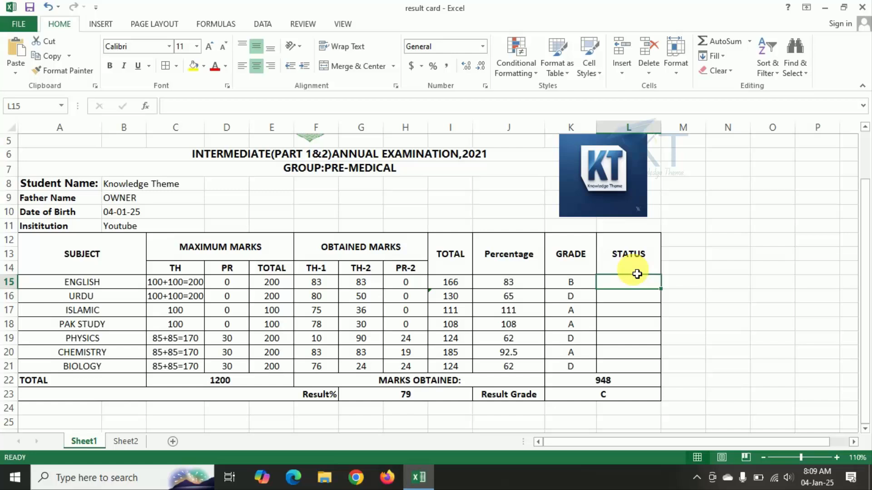
# Enter =IF(J15>=50,"PASS","FAIL") in the STATUS cell of the English row.
pyautogui.write('=')
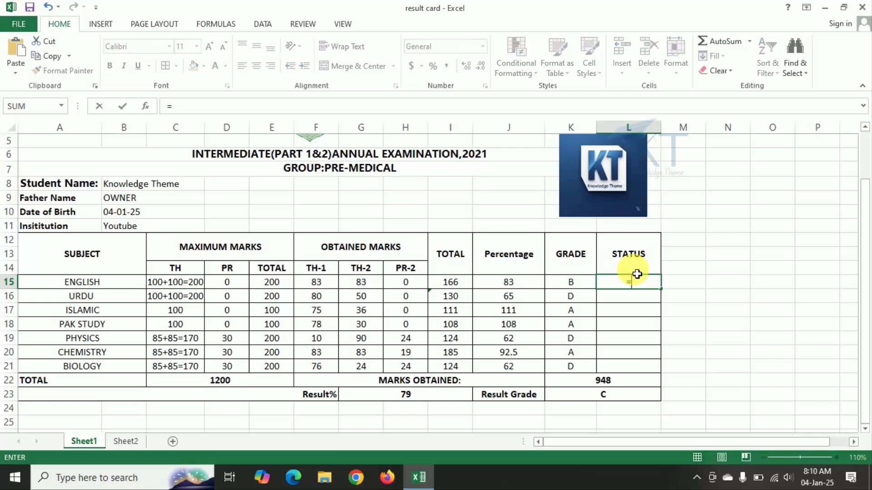
pyautogui.write('IF(')
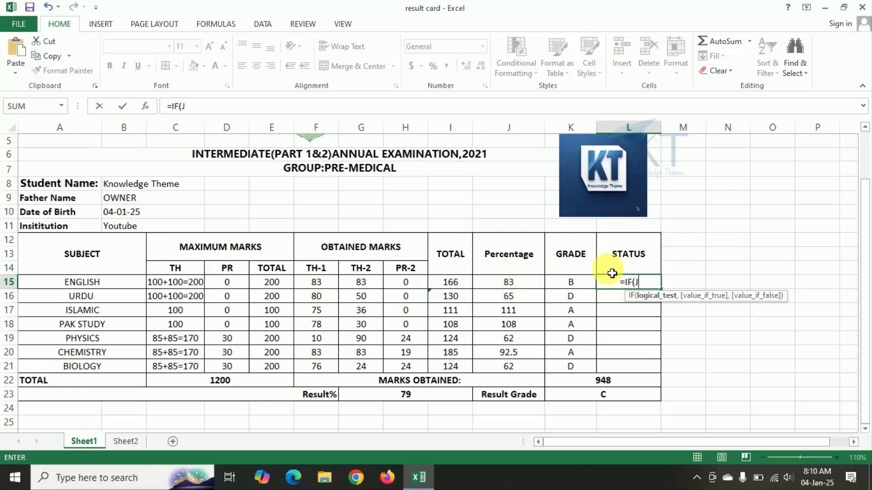
pyautogui.write('J15')
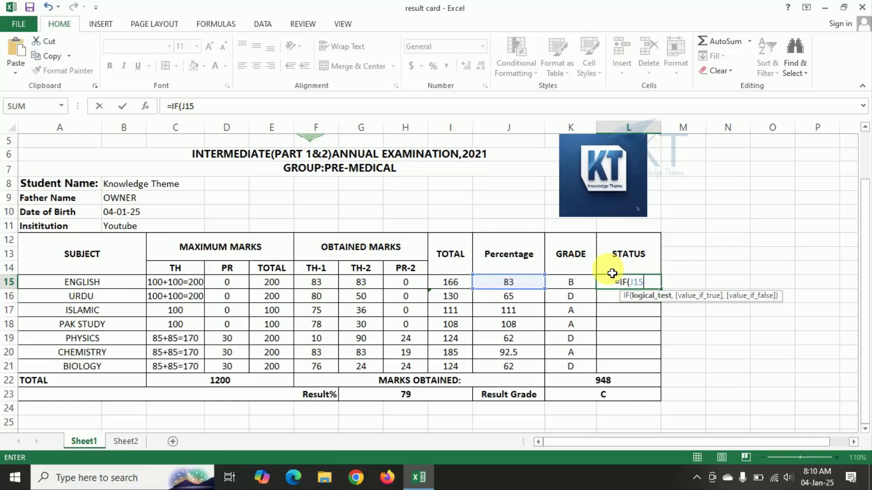
pyautogui.write('>')
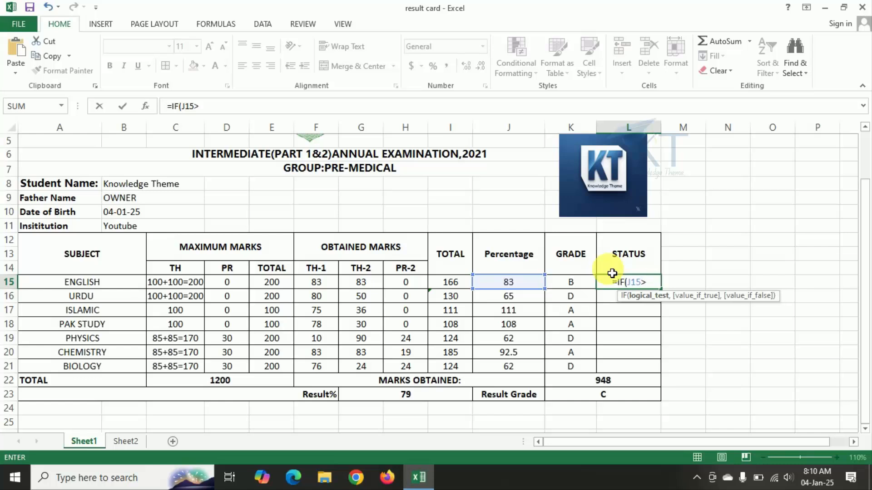
pyautogui.write('=5')
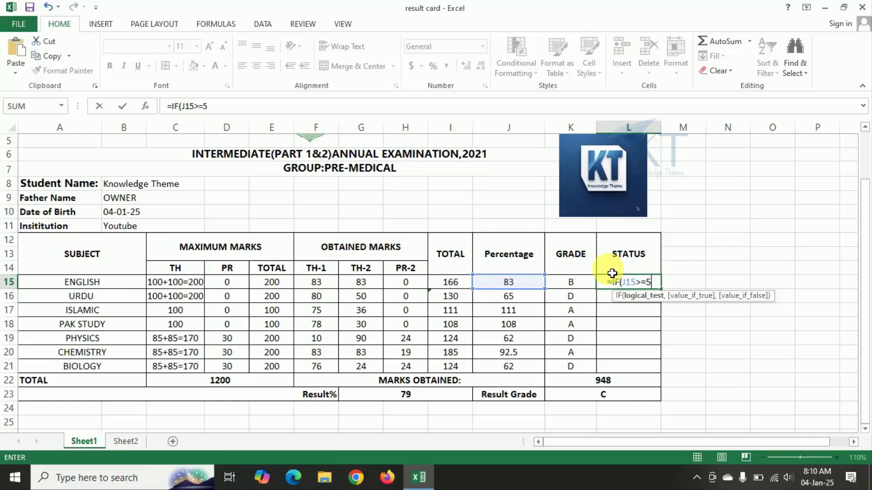
pyautogui.write('0')
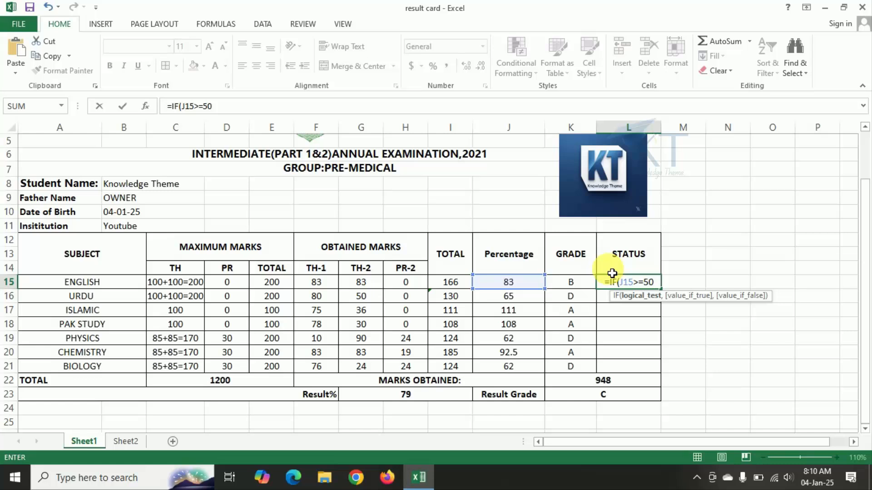
pyautogui.write(',')
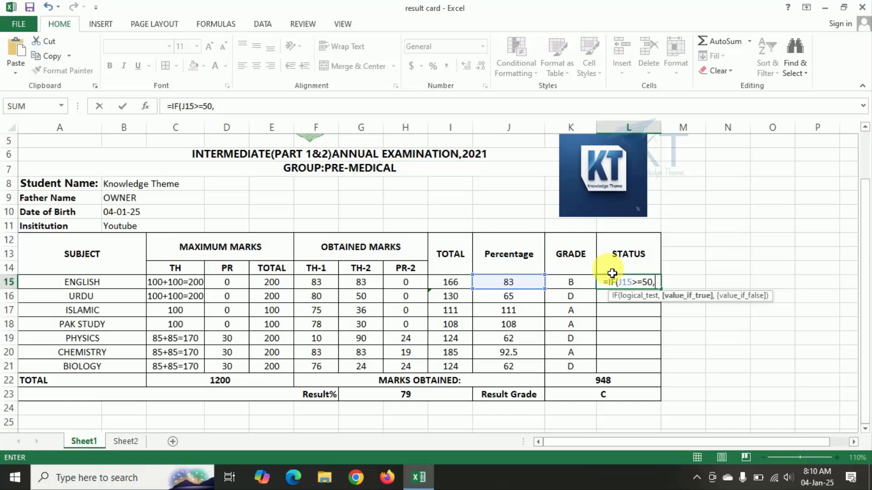
pyautogui.write('"P')
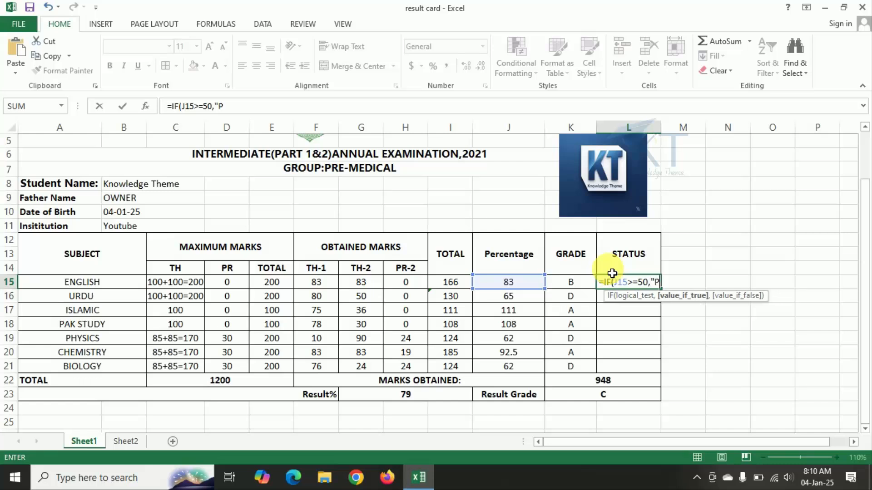
pyautogui.write('ASS')
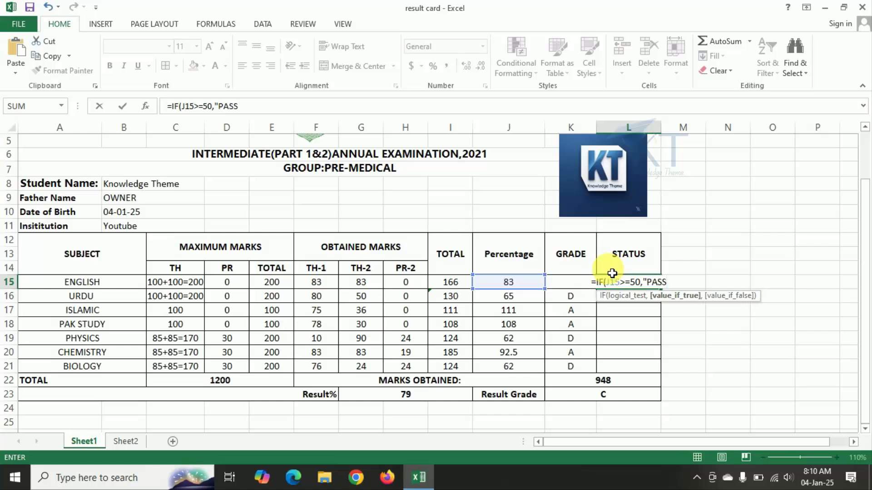
pyautogui.write('"')
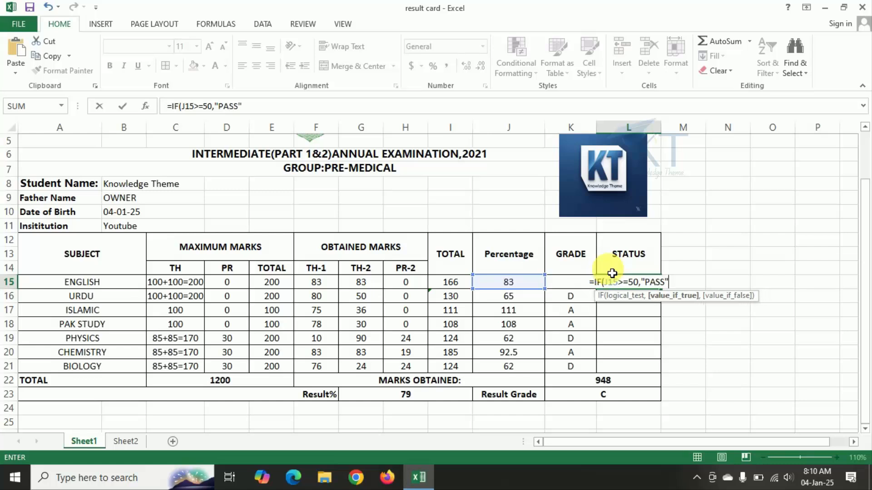
pyautogui.write(',')
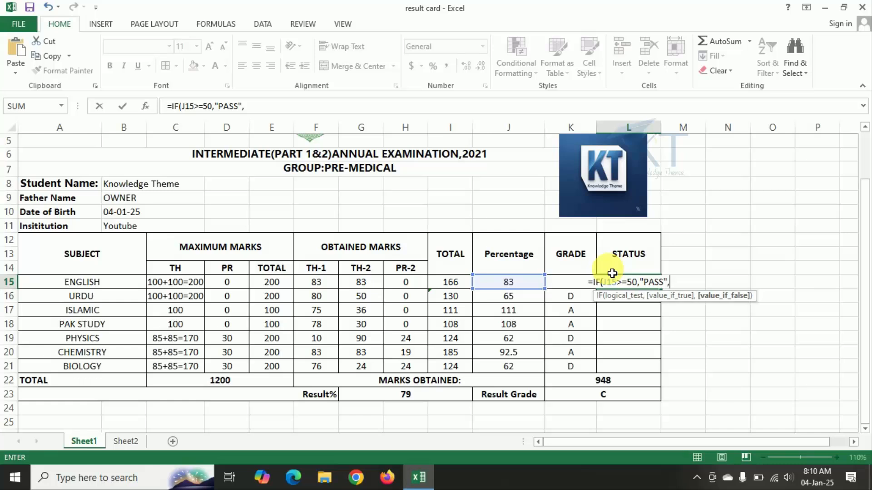
pyautogui.write('"')
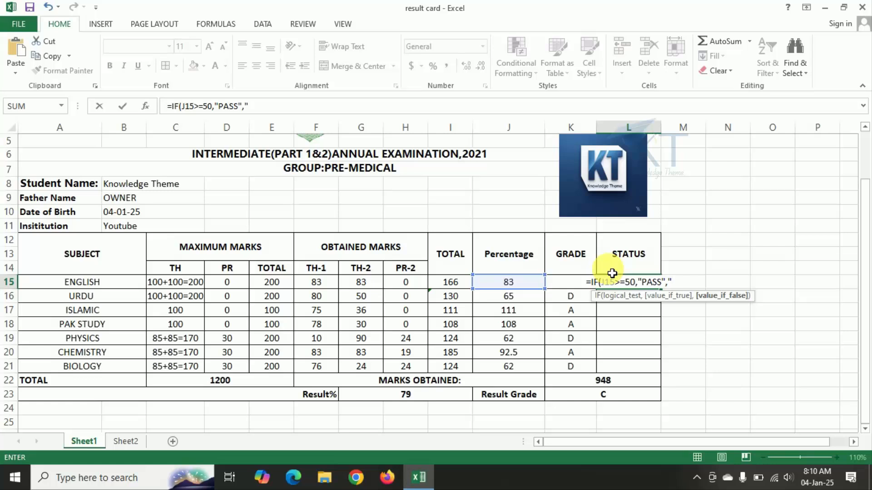
pyautogui.write('FAIL')
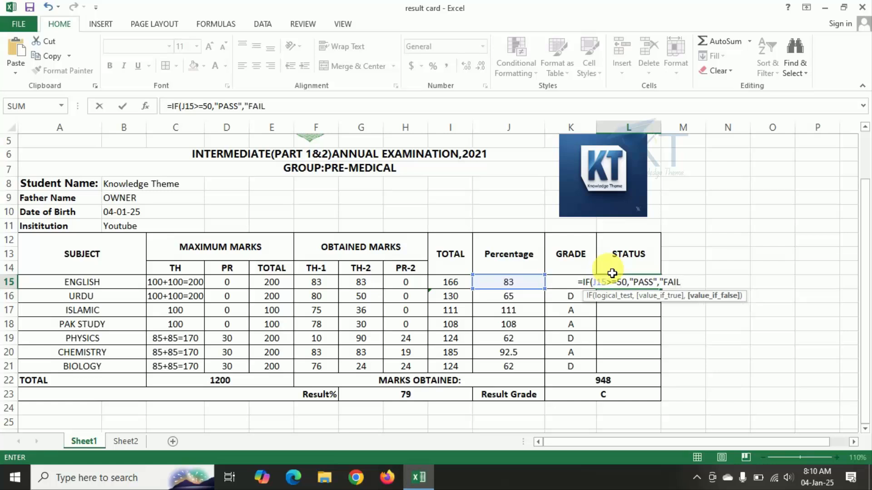
pyautogui.write('")')
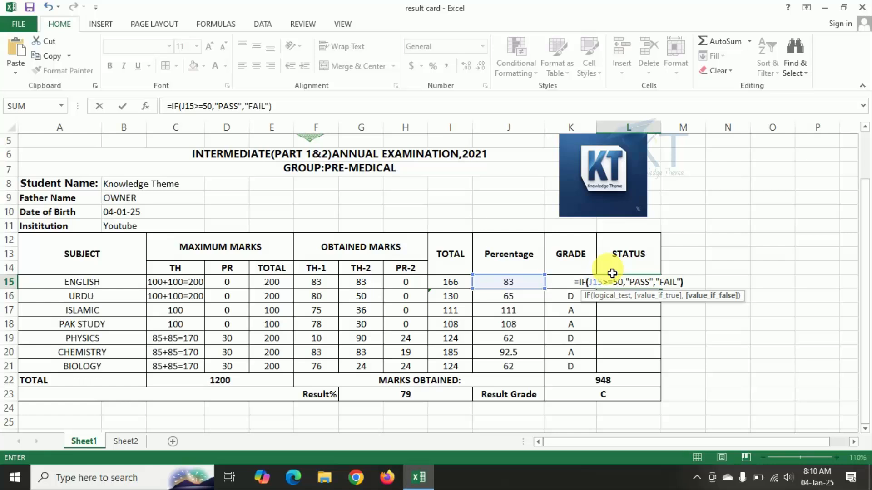
pyautogui.press('Return')
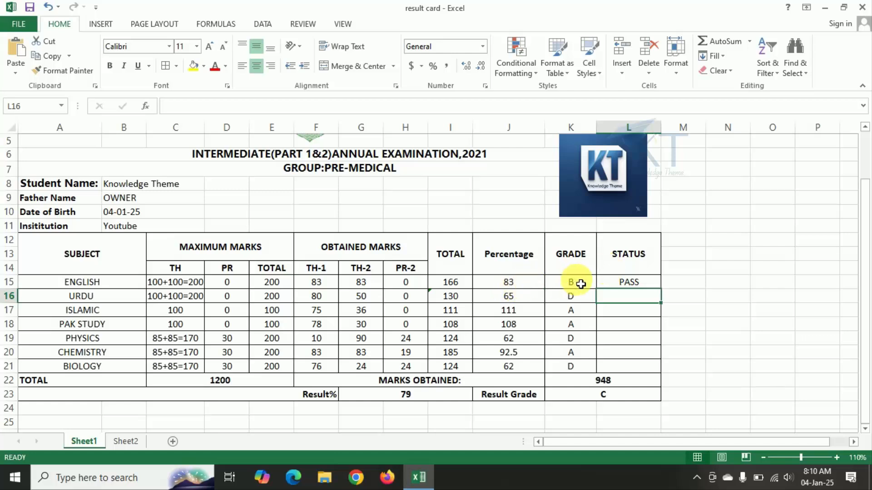
# Test the English STATUS formula by setting the English obtained marks to 55 for TH-1 and 10 for TH-2.
pyautogui.click(330, 288)
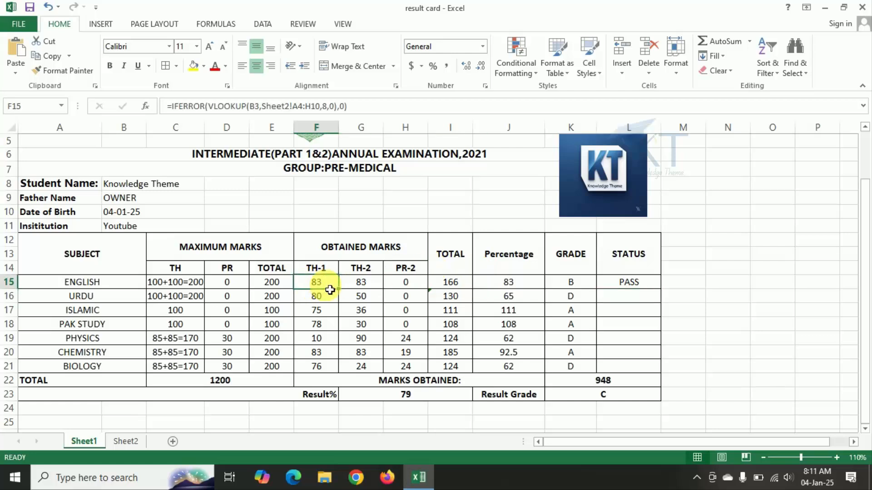
pyautogui.write('55')
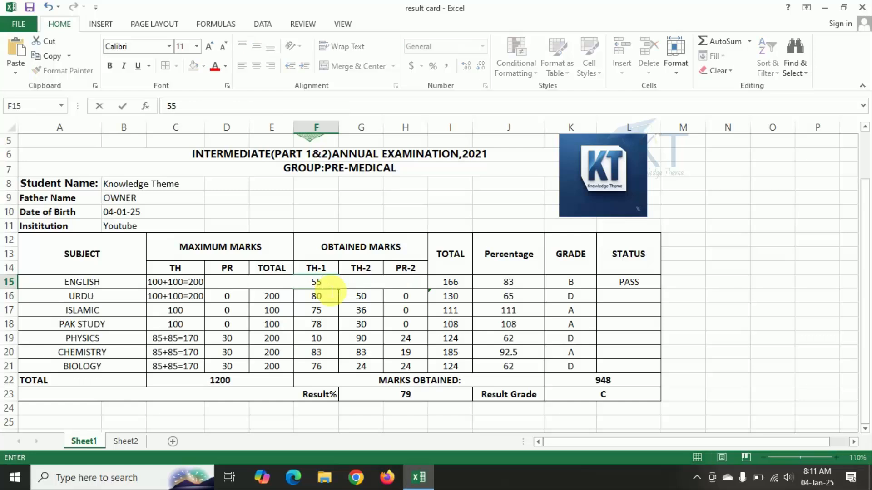
pyautogui.press('Tab')
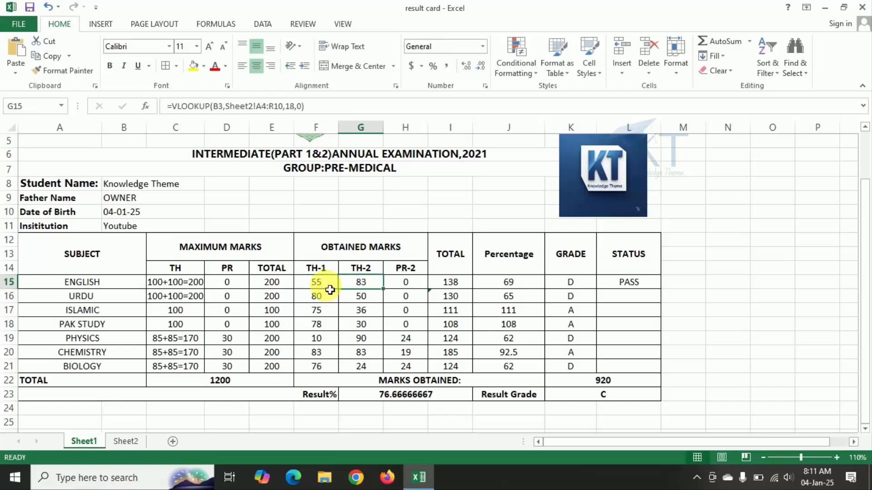
pyautogui.write('10')
pyautogui.press('Return')
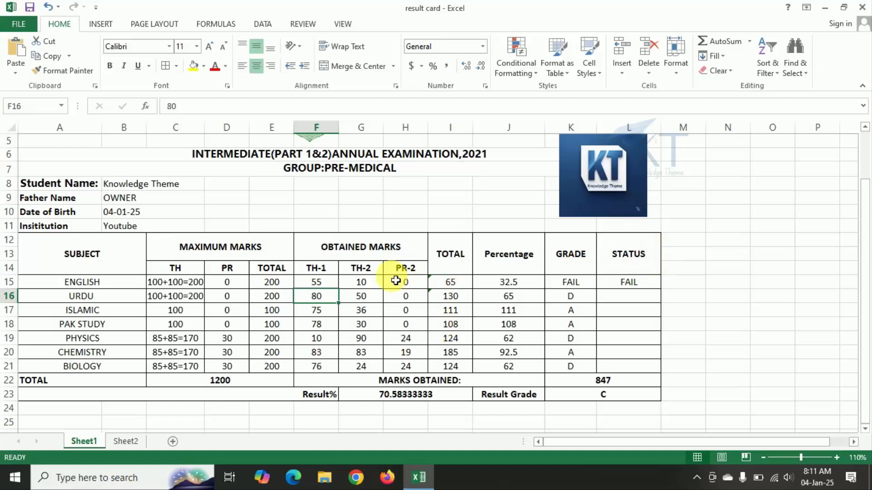
# Set the English obtained marks to 80 for both TH-1 and TH-2.
pyautogui.click(327, 286)
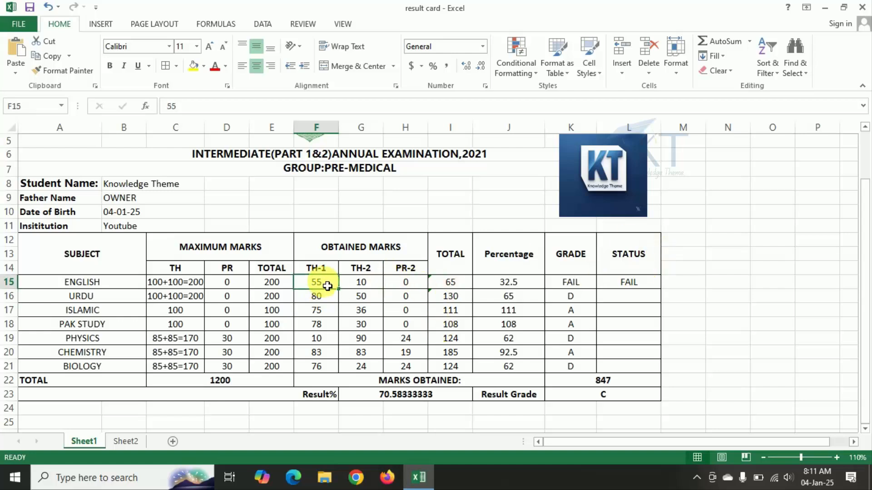
pyautogui.write('80')
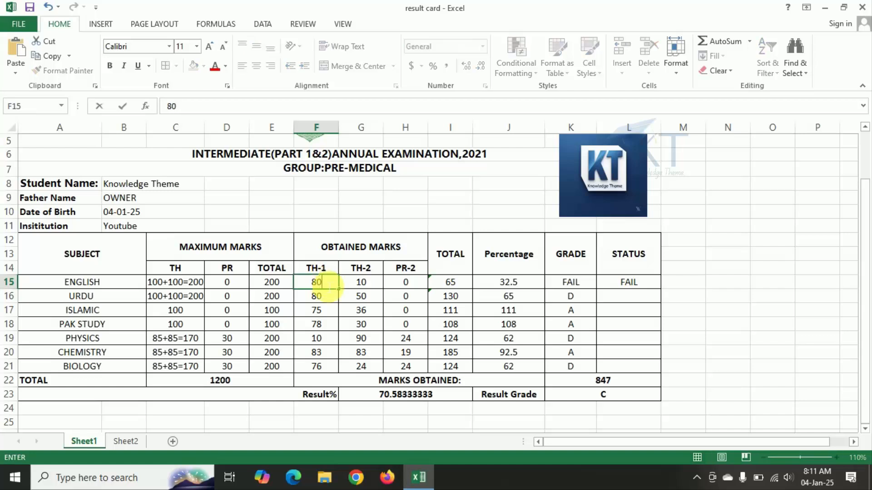
pyautogui.press('Tab')
pyautogui.write('80')
pyautogui.press('Tab')
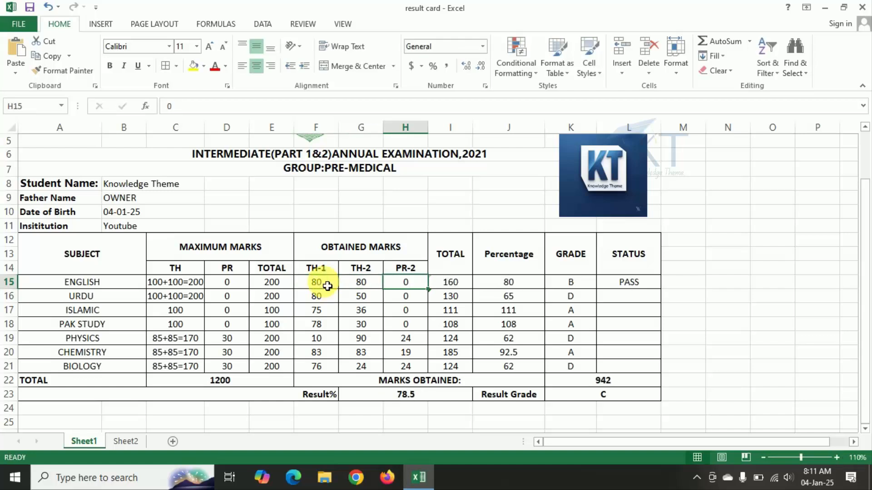
# Fill the English STATUS formula from L15 down through the Biology row in L21.
pyautogui.click(647, 284)
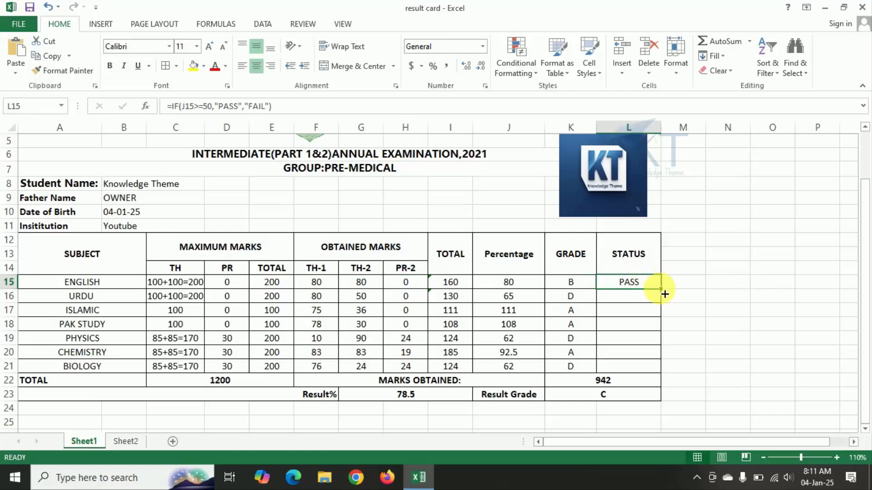
pyautogui.moveTo(665, 294); pyautogui.dragTo(662, 370)
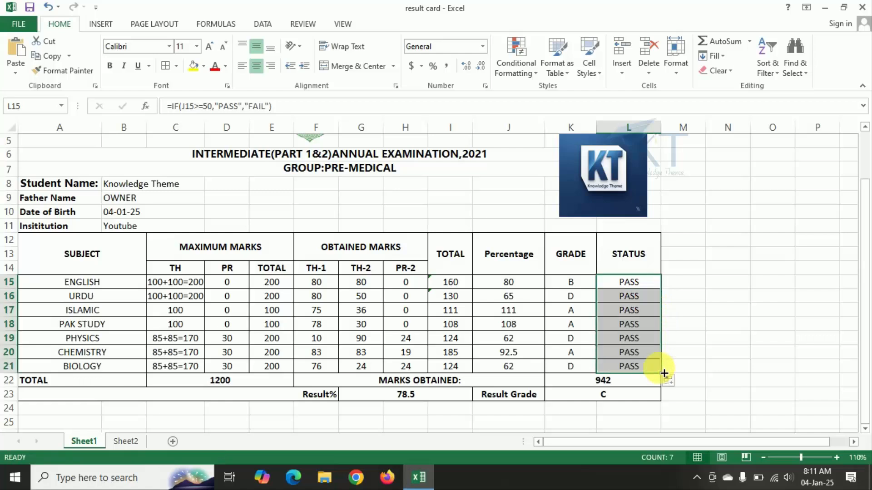
pyautogui.click(647, 311)
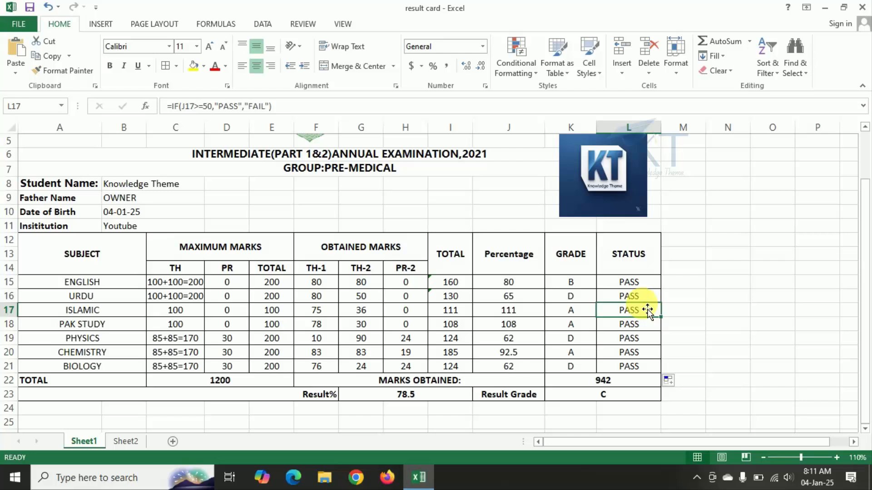
pyautogui.click(672, 226)
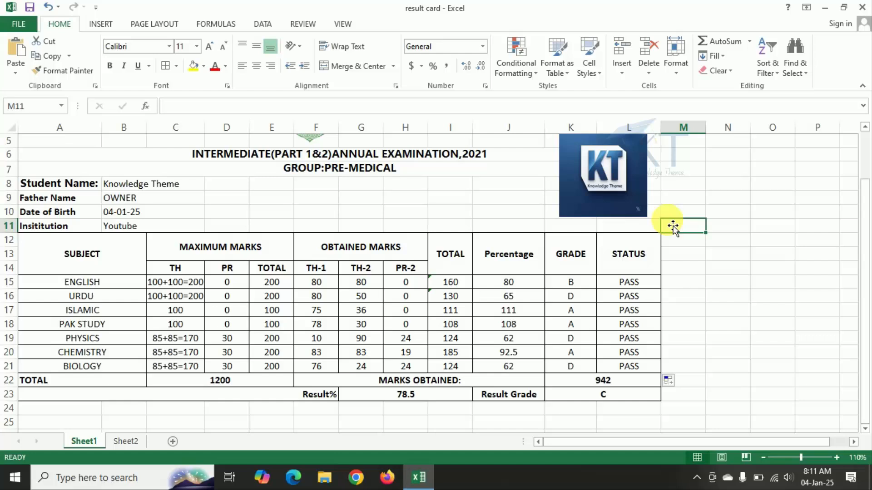
pyautogui.click(137, 190)
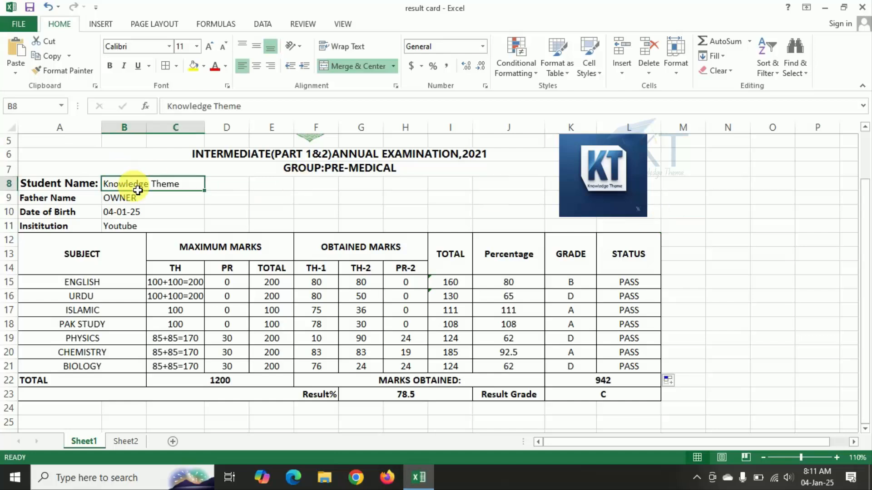
pyautogui.click(133, 229)
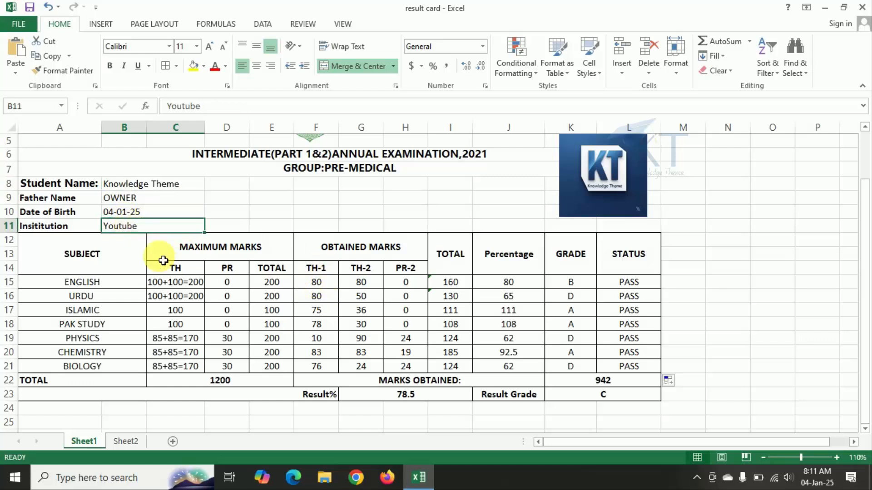
# Set the obtained TH-1 marks to 80 for English, 70 for Urdu, 74 for Islamic and 52 for Pak Study.
pyautogui.click(323, 284)
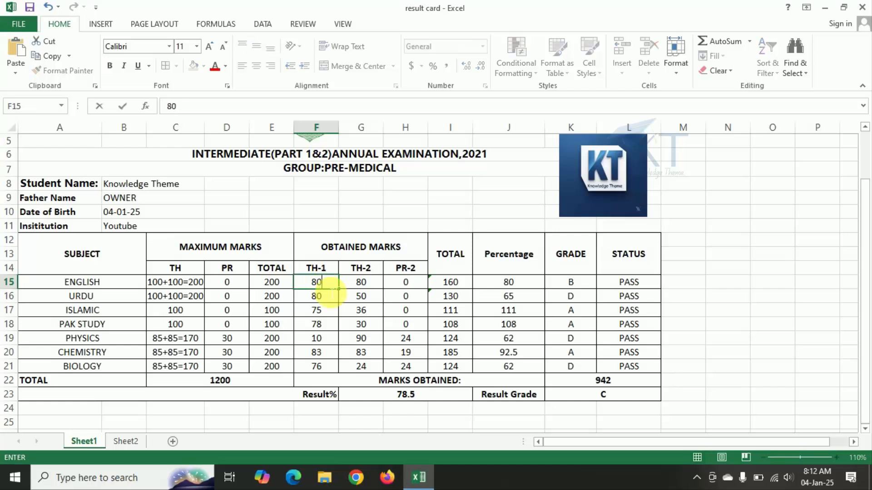
pyautogui.click(331, 294)
pyautogui.write('70')
pyautogui.press('Return')
pyautogui.write('74')
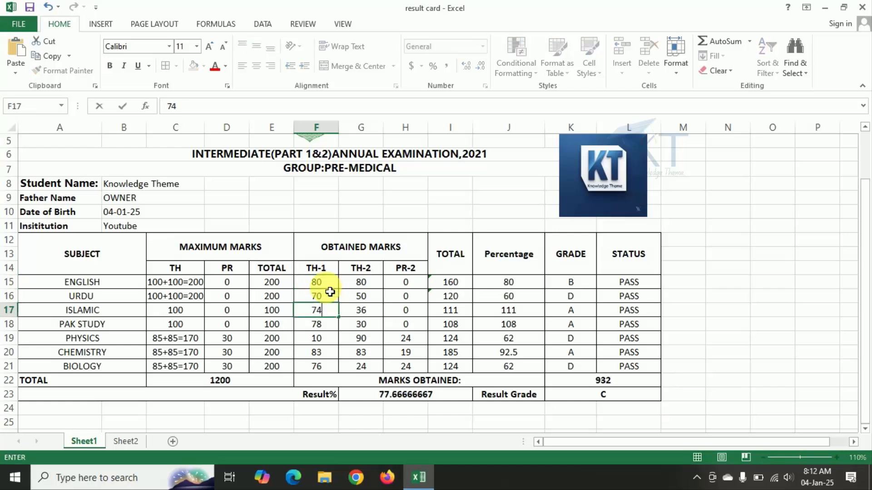
pyautogui.press('Return')
pyautogui.write('52')
pyautogui.press('Return')
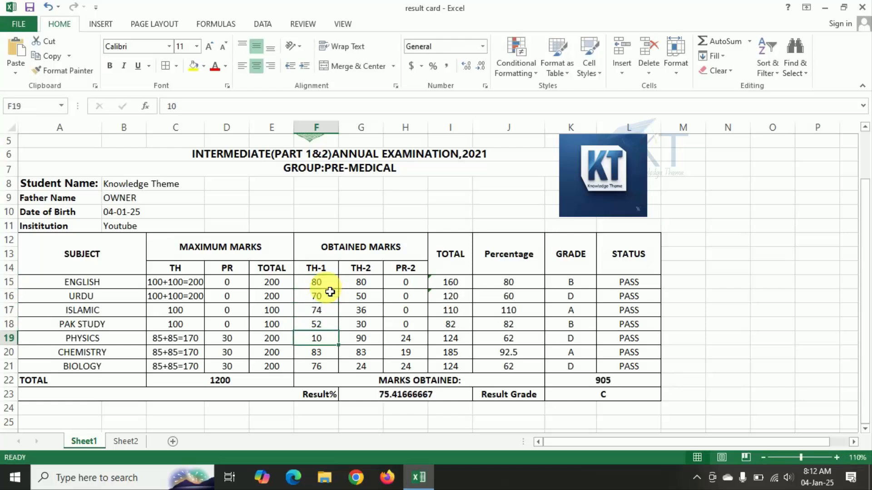